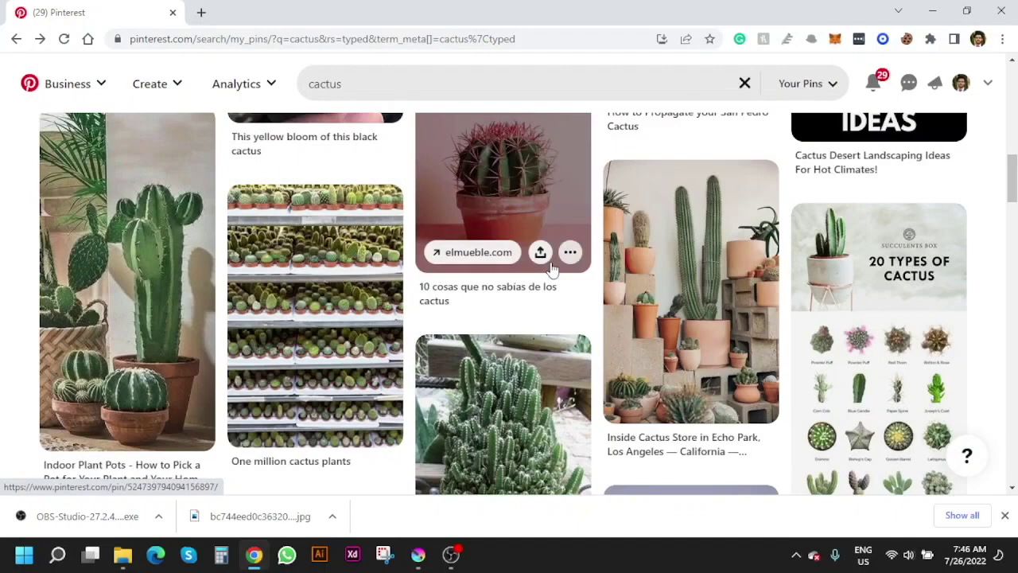
Step: Browse the cactus search results and open the 20 Types of Cactus pin
scroll(550, 262, up, 4)
scroll(550, 262, up, 2)
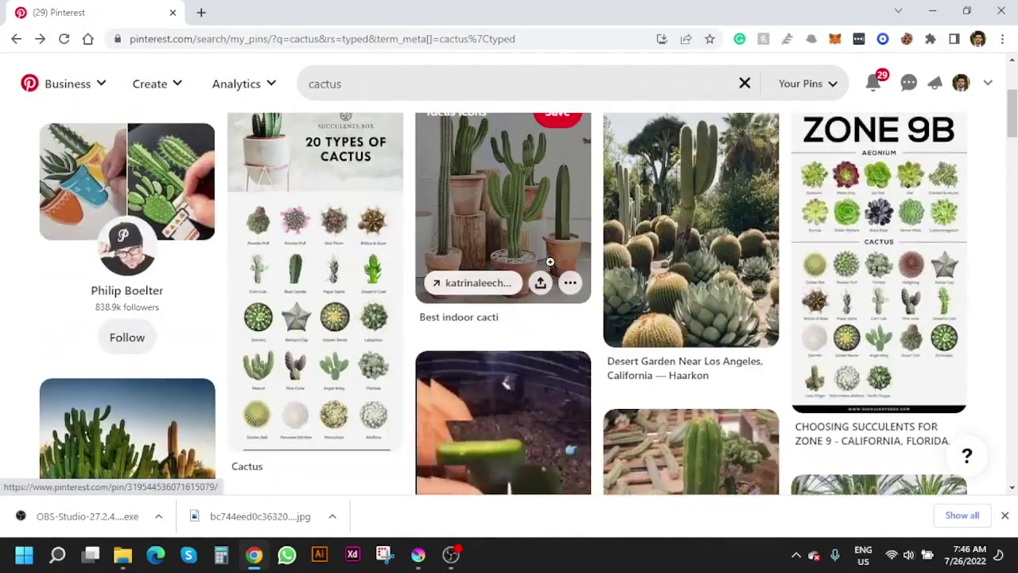
scroll(549, 262, up, 2)
scroll(550, 262, up, 1)
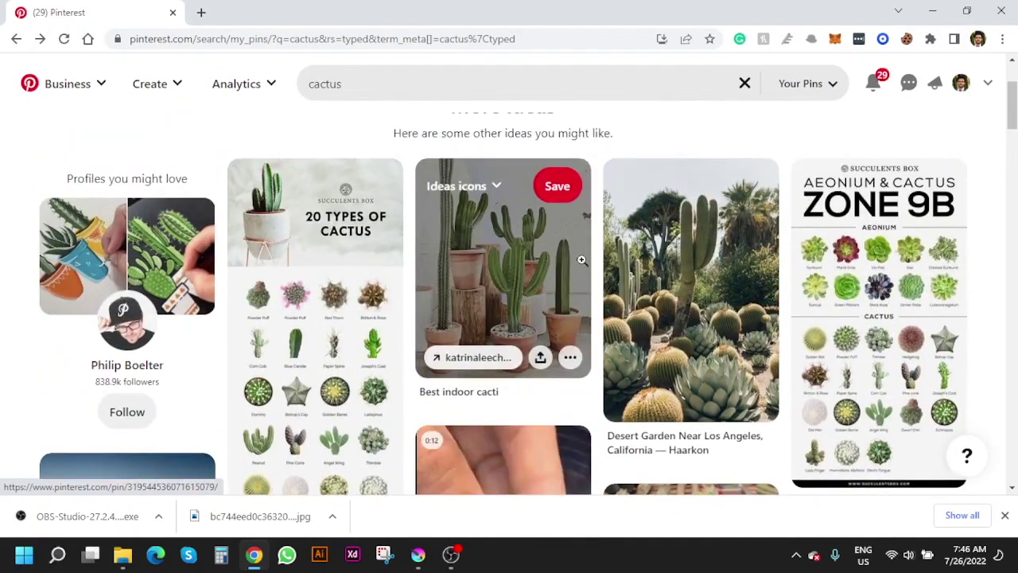
scroll(583, 259, down, 4)
scroll(585, 260, down, 4)
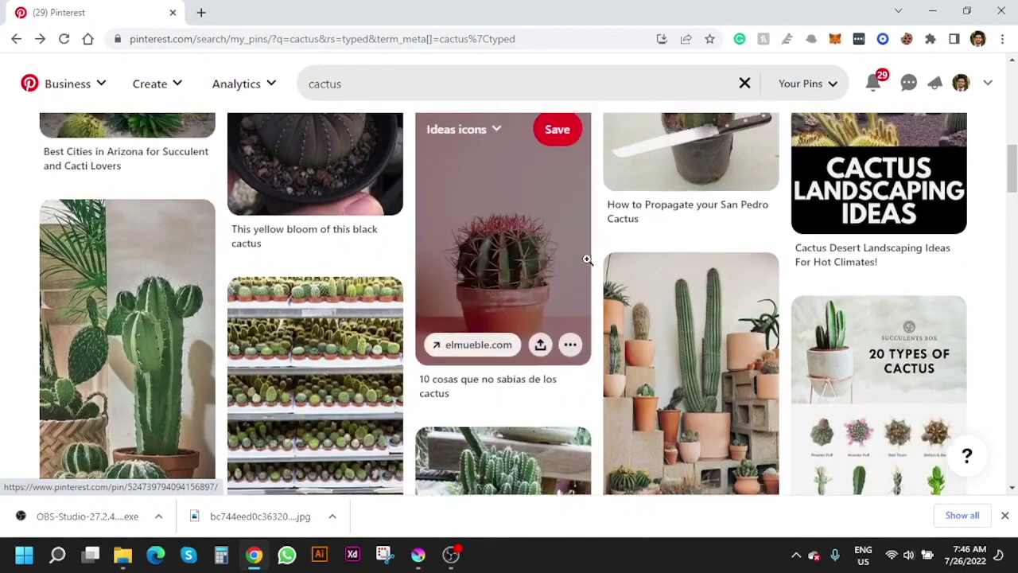
scroll(586, 257, down, 2)
scroll(788, 329, down, 2)
scroll(788, 330, down, 1)
scroll(787, 332, down, 1)
scroll(787, 332, down, 1)
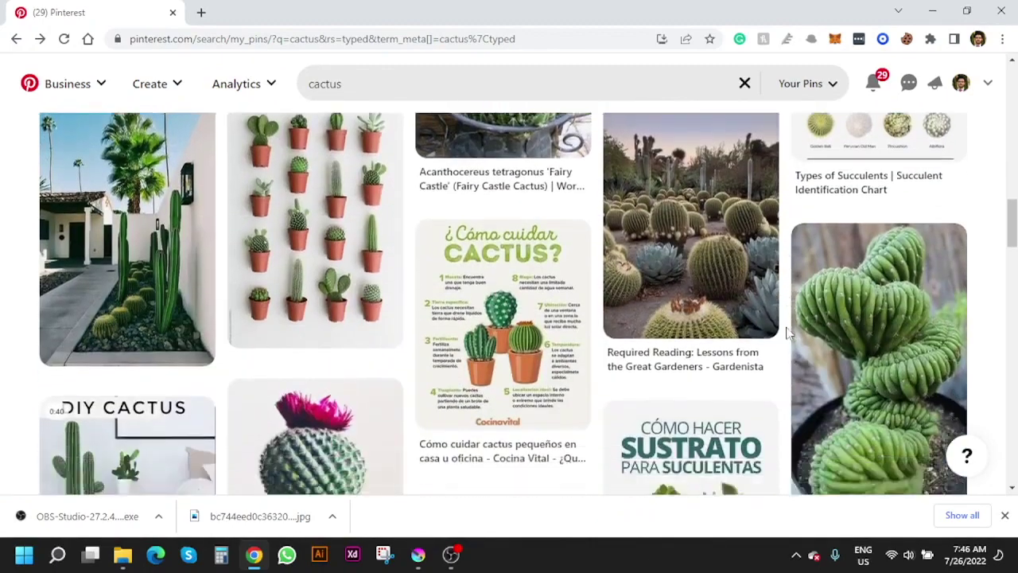
scroll(787, 332, down, 1)
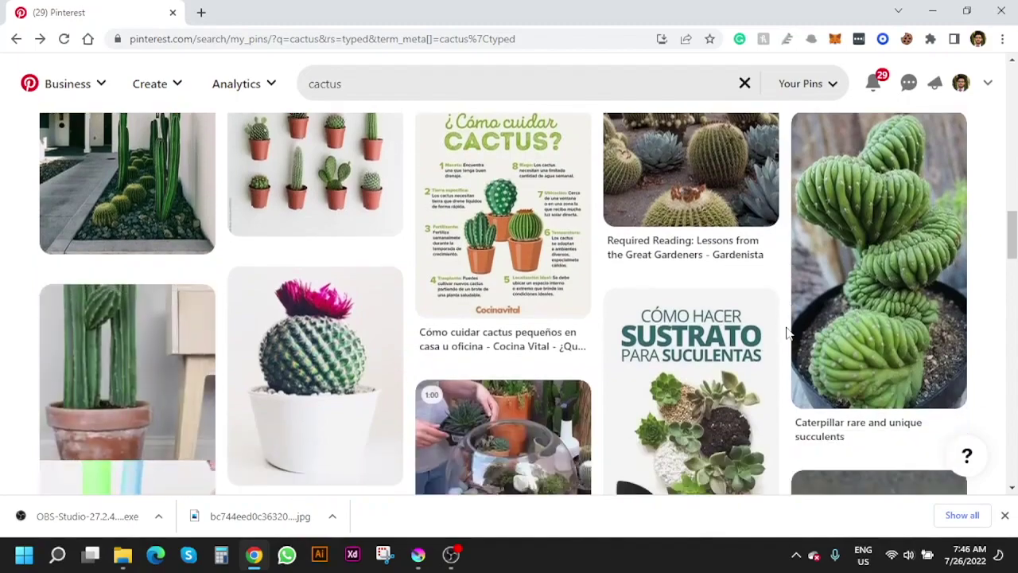
scroll(787, 333, down, 1)
scroll(787, 332, down, 3)
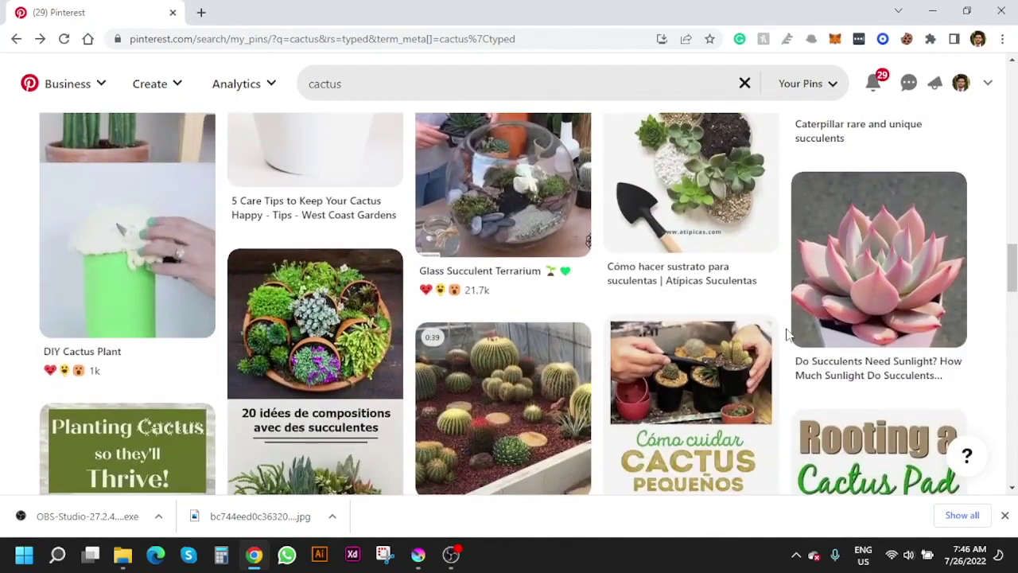
scroll(788, 334, down, 2)
scroll(787, 334, down, 2)
scroll(716, 333, down, 5)
scroll(657, 331, down, 1)
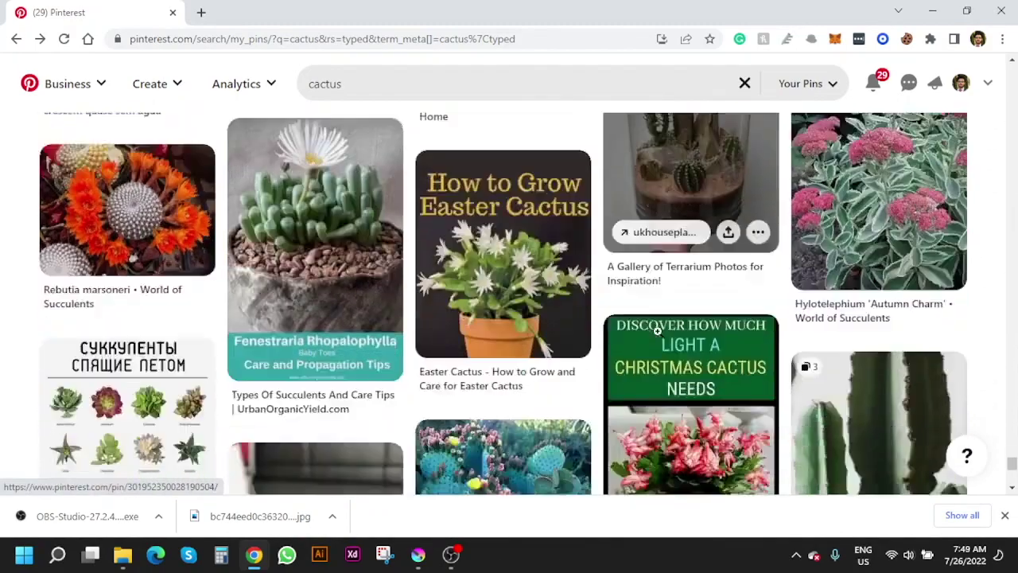
scroll(657, 331, down, 3)
scroll(657, 332, down, 4)
scroll(657, 331, down, 4)
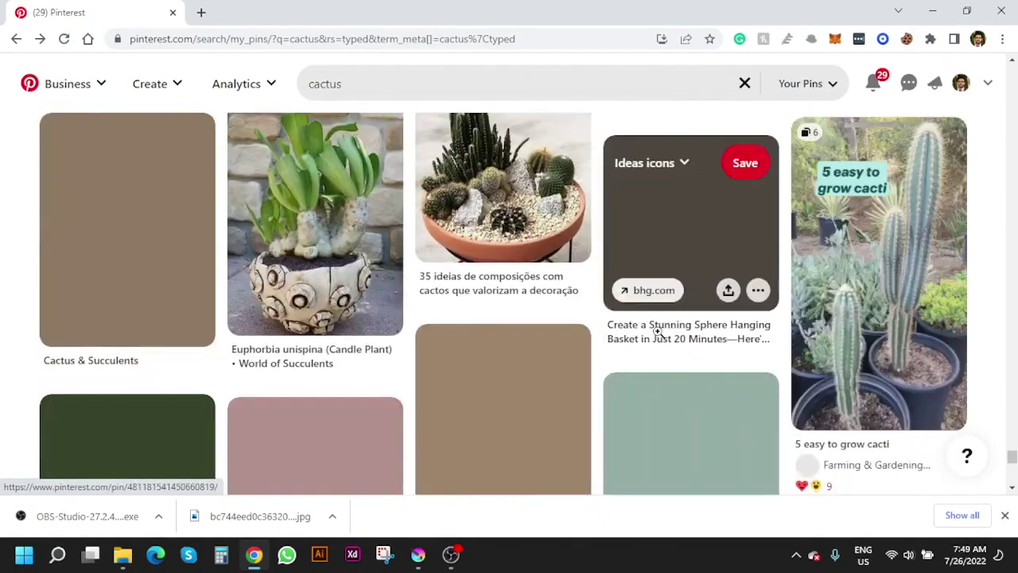
scroll(656, 332, down, 1)
scroll(676, 342, down, 3)
scroll(690, 347, down, 2)
scroll(690, 347, down, 3)
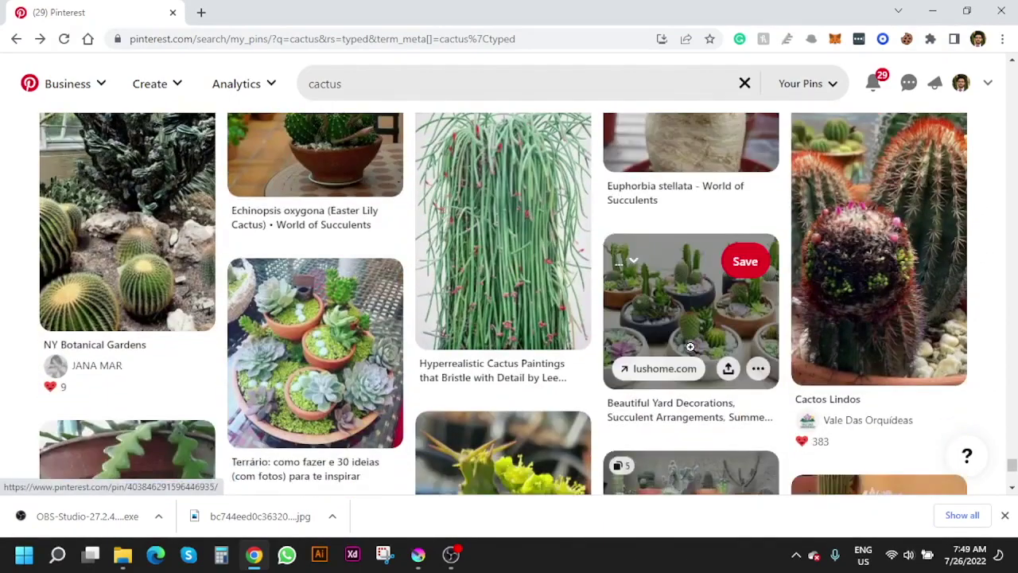
key(Home)
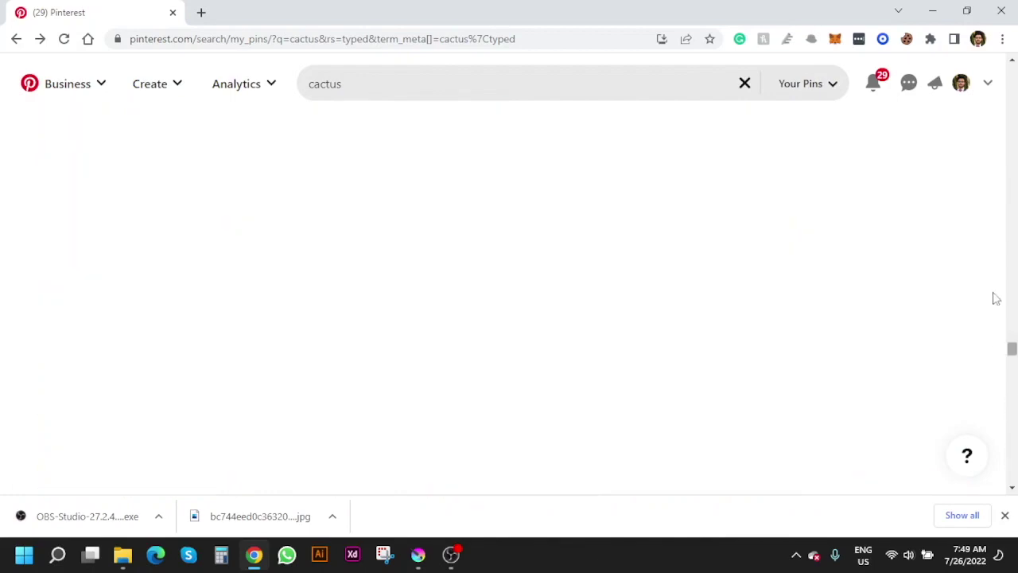
scroll(764, 460, down, 1)
scroll(764, 460, down, 2)
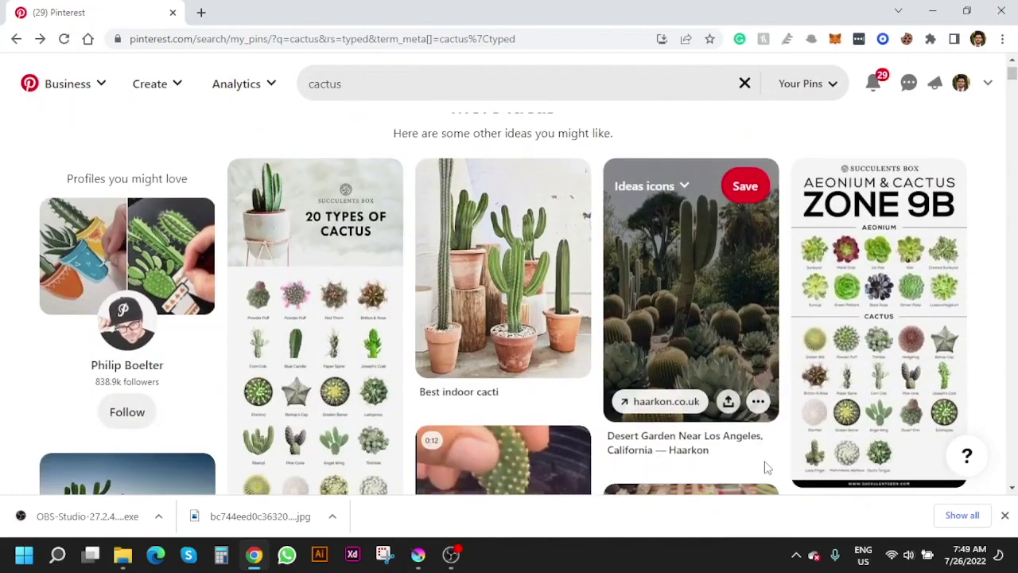
scroll(765, 461, down, 3)
scroll(766, 468, up, 3)
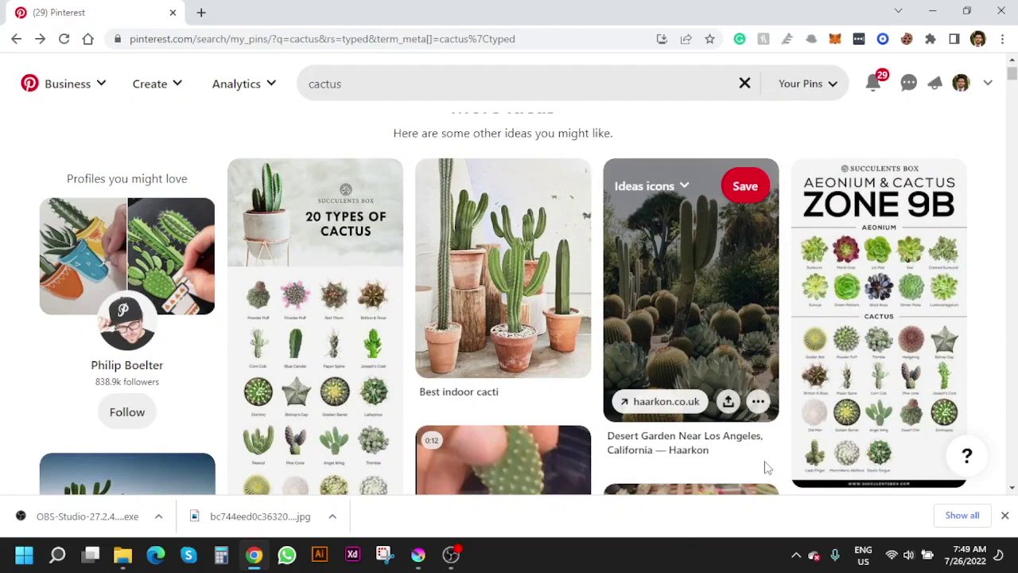
click(341, 445)
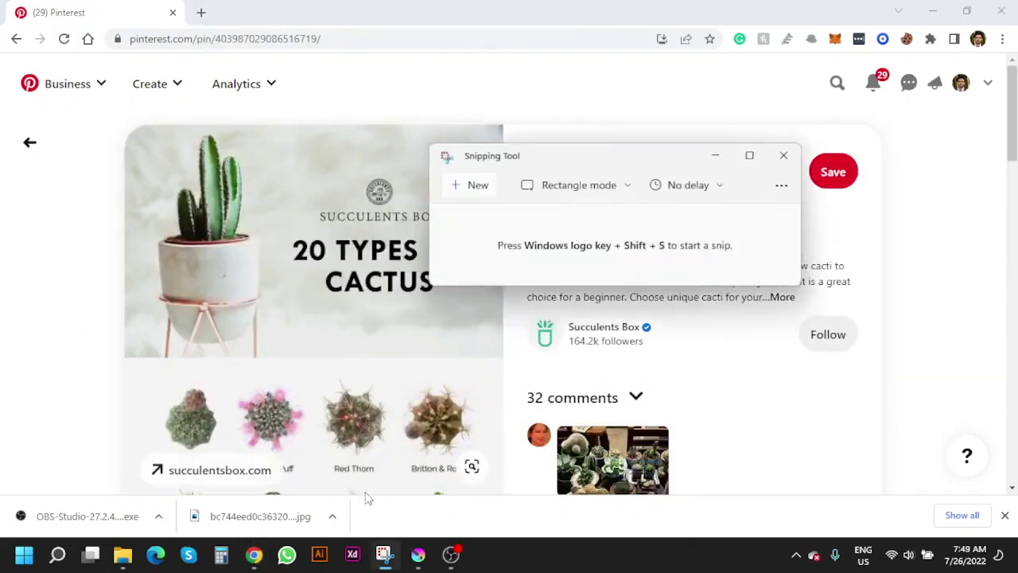
Step: Snip the potted cactus photo and save it as a JPG on the Desktop
click(469, 186)
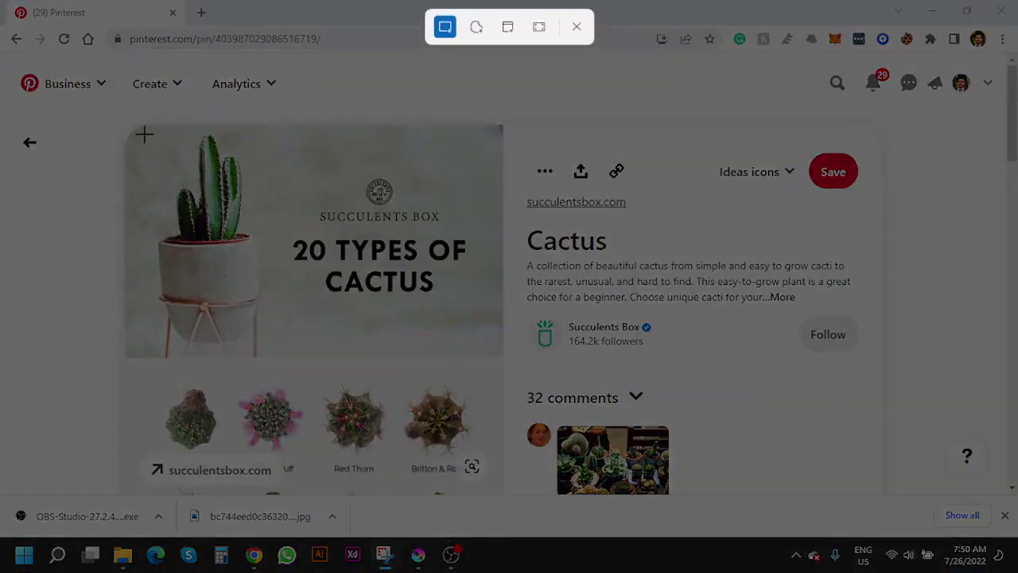
mouse_move(142, 131)
mouse_down()
mouse_move(191, 167)
mouse_move(275, 357)
mouse_up()
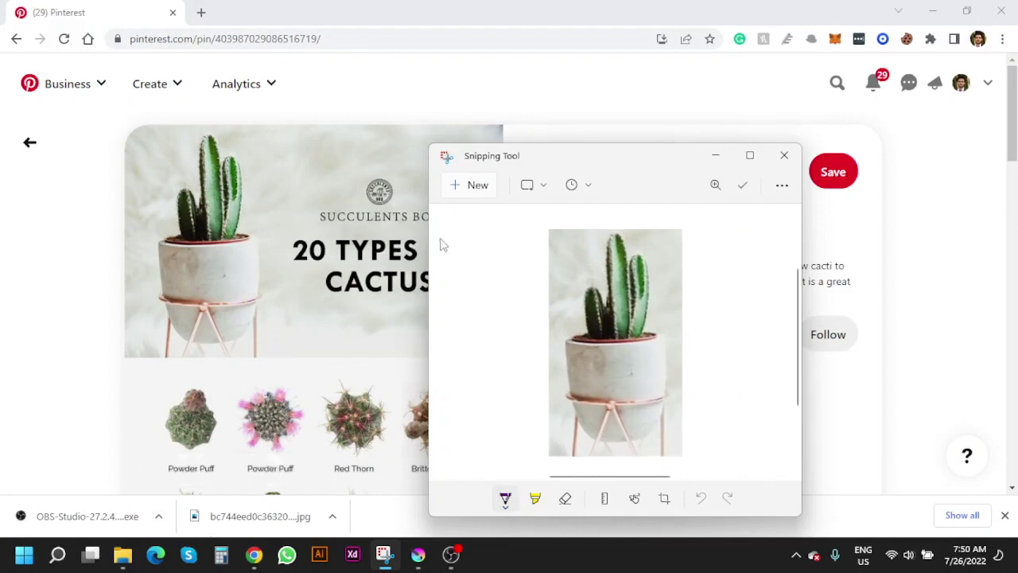
click(781, 186)
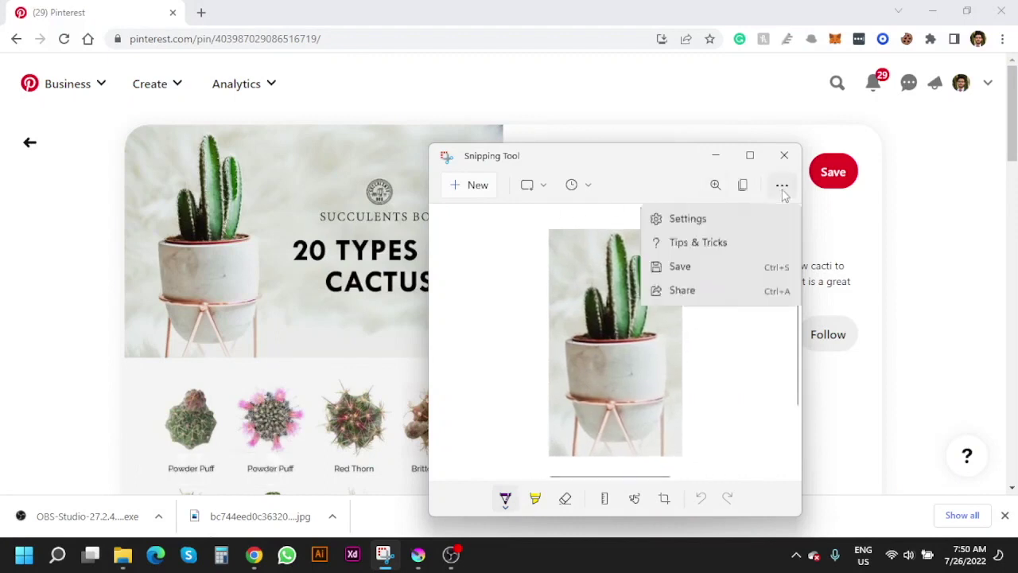
click(685, 361)
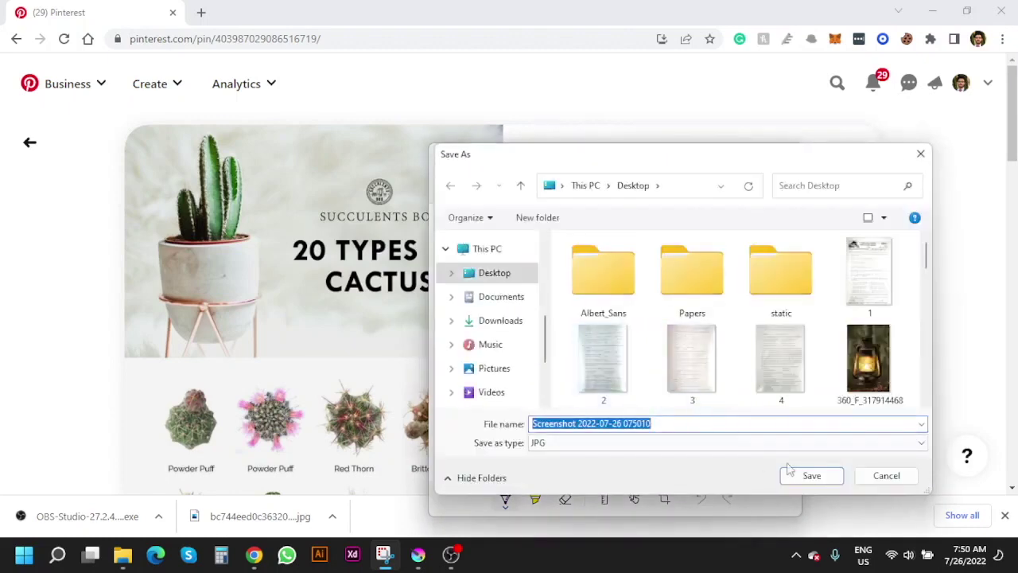
click(819, 477)
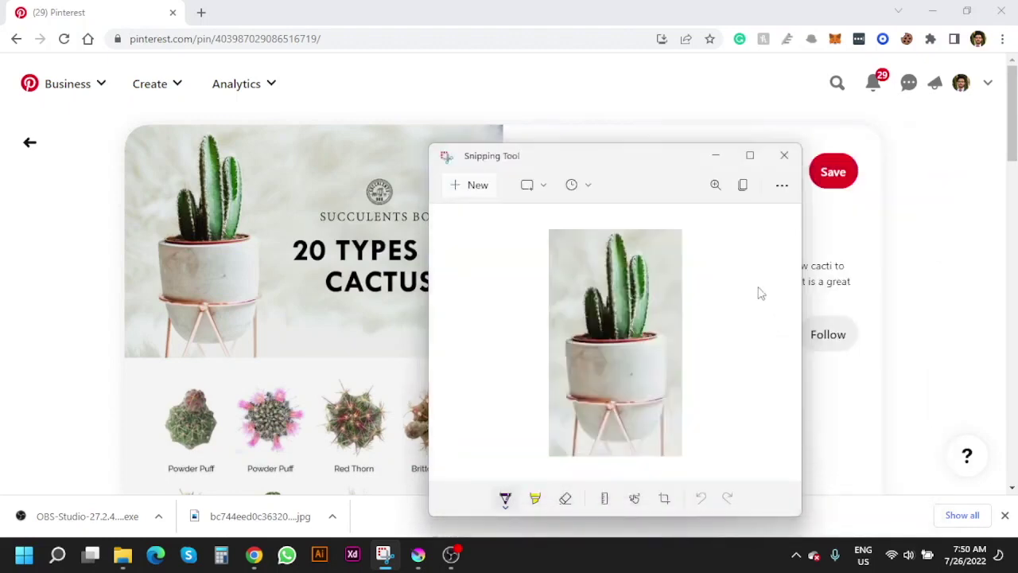
click(784, 155)
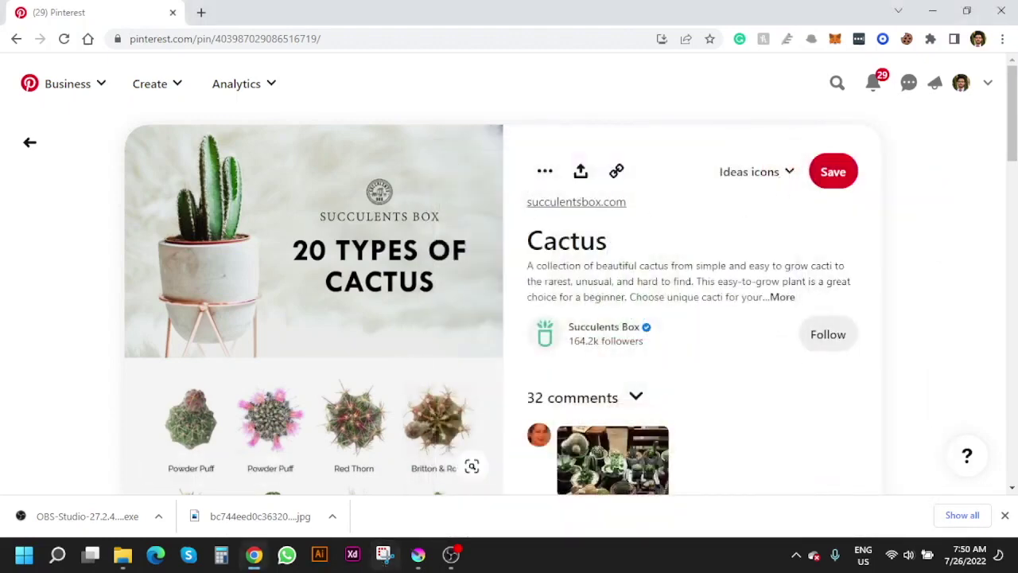
click(416, 554)
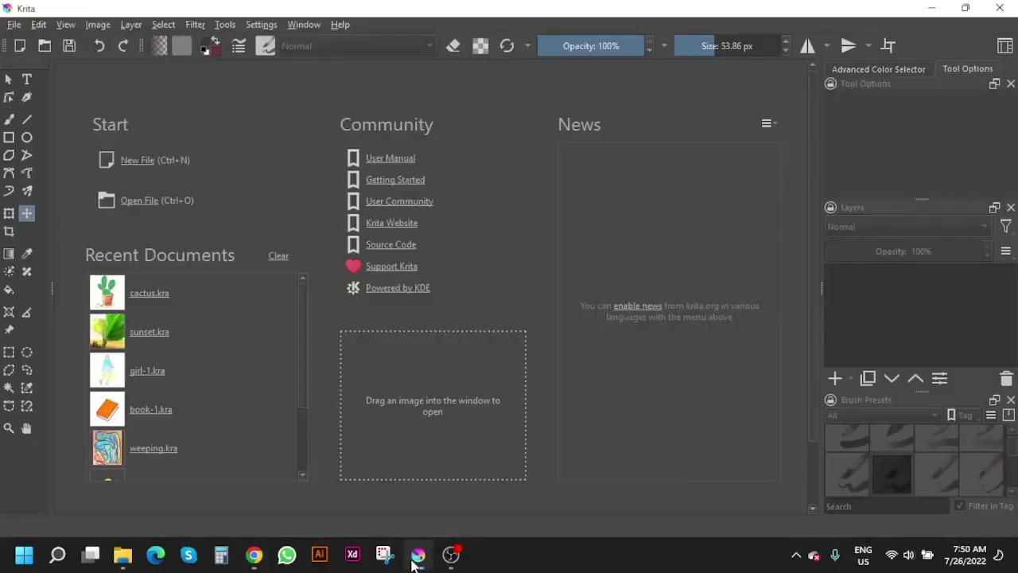
Step: Create a 3000 × 3000 px, 300 ppi canvas and paste the cactus snip as a new layer
click(130, 164)
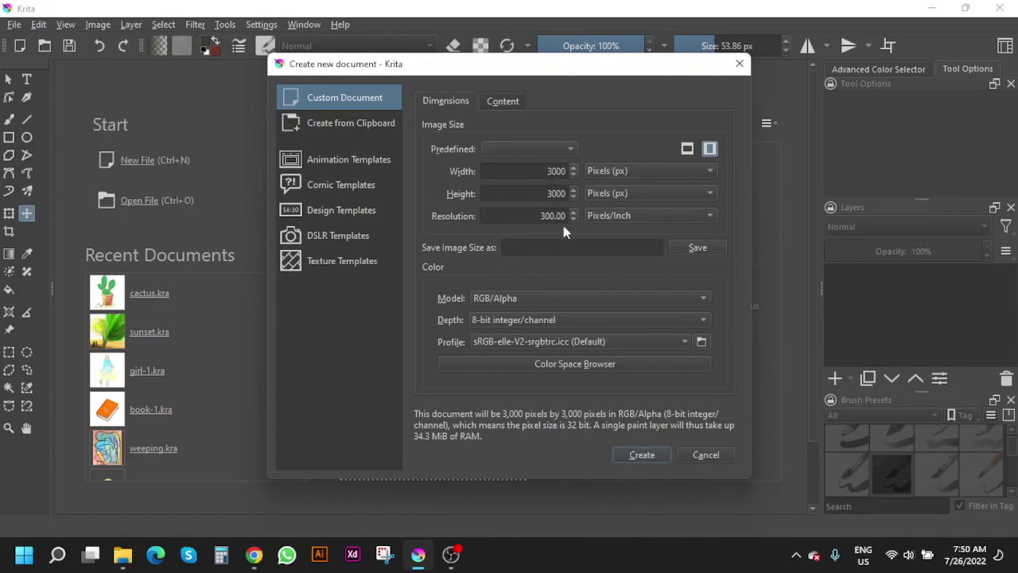
click(645, 455)
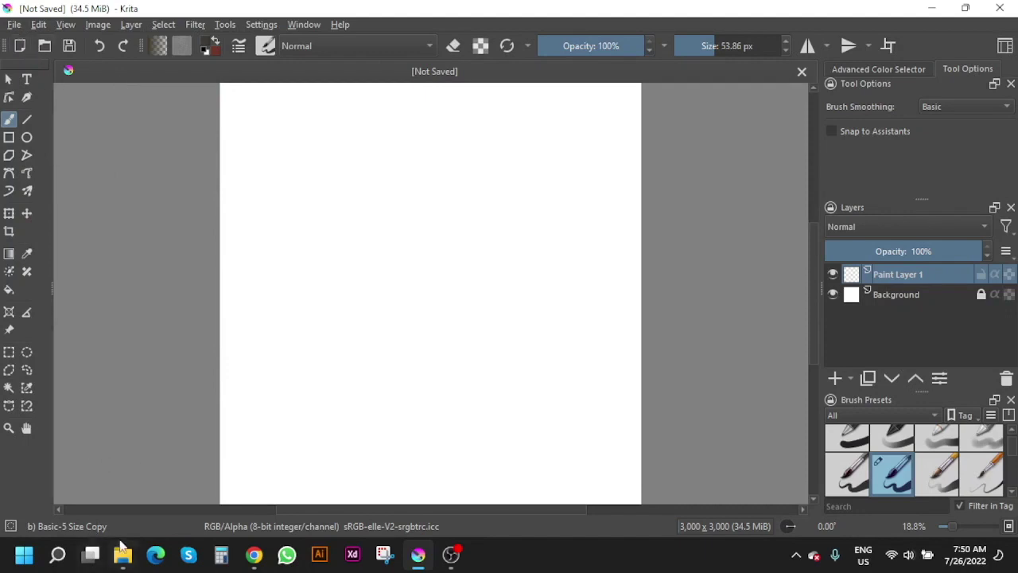
key(ctrl+v)
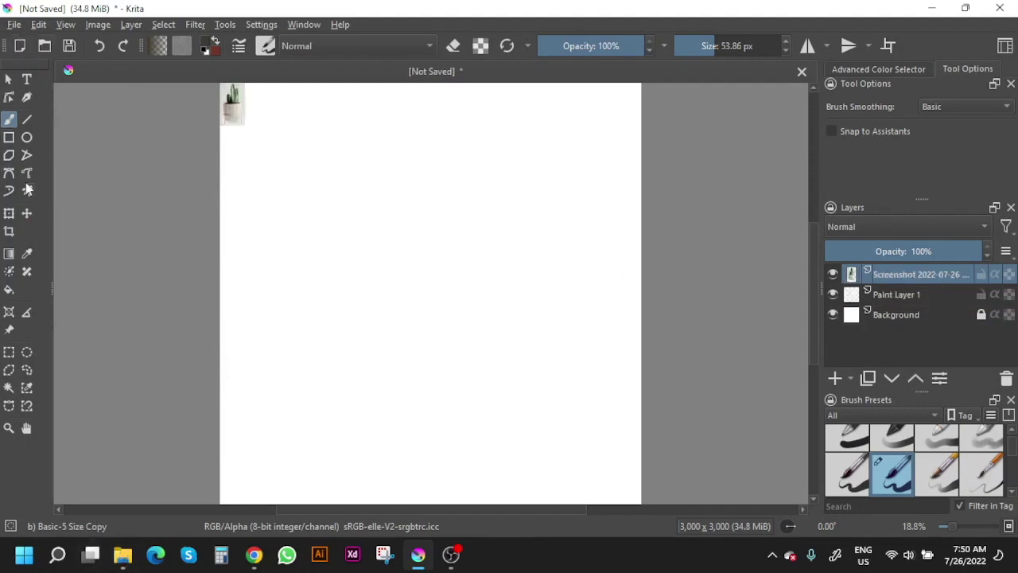
Step: Move the pasted cactus photo toward the centre of the canvas
key(t)
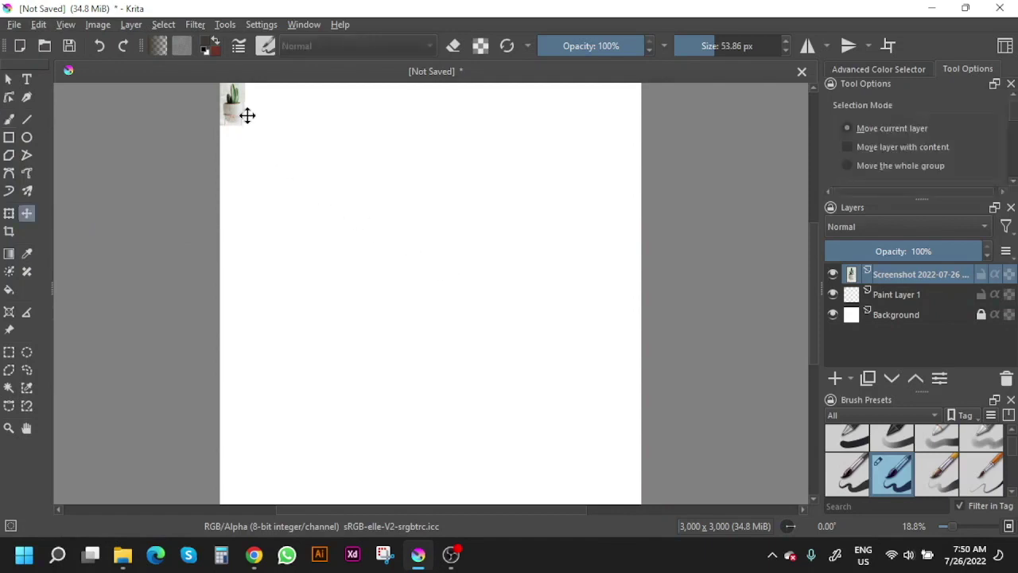
drag(234, 111, 387, 289)
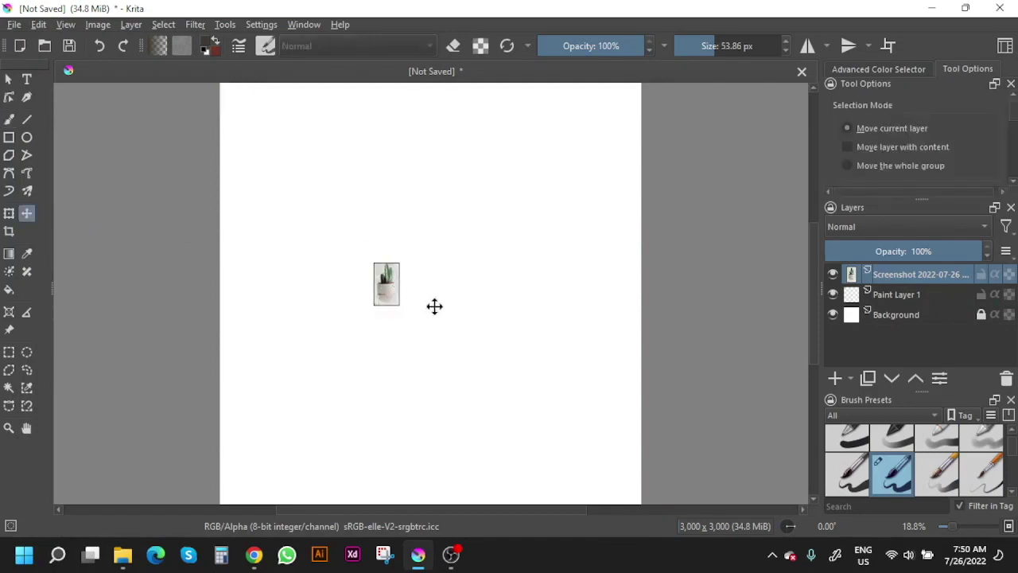
key(ctrl+shift+t)
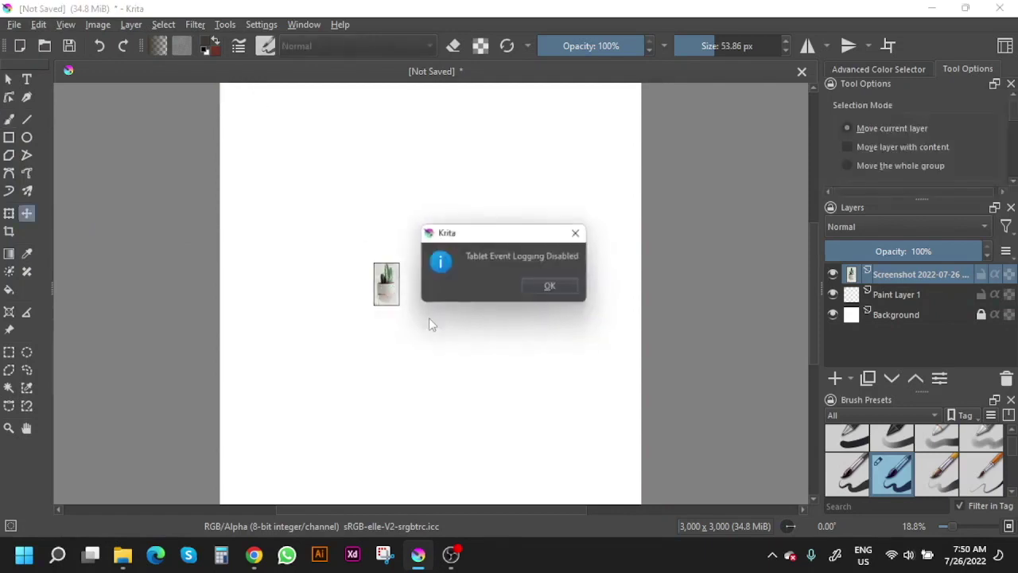
click(580, 232)
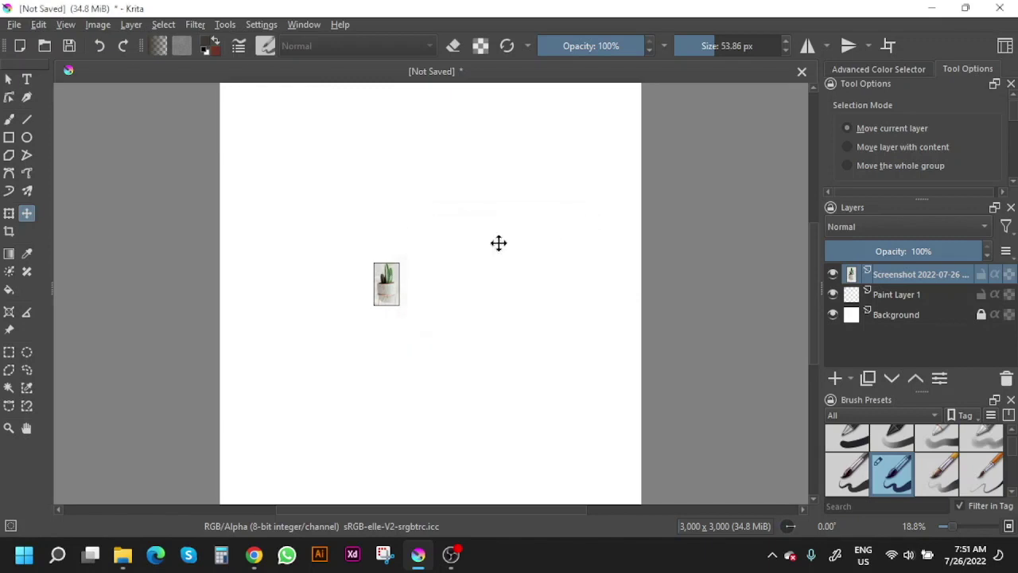
Step: Scale up the cactus photo and place its layer beneath Paint Layer 1
click(8, 213)
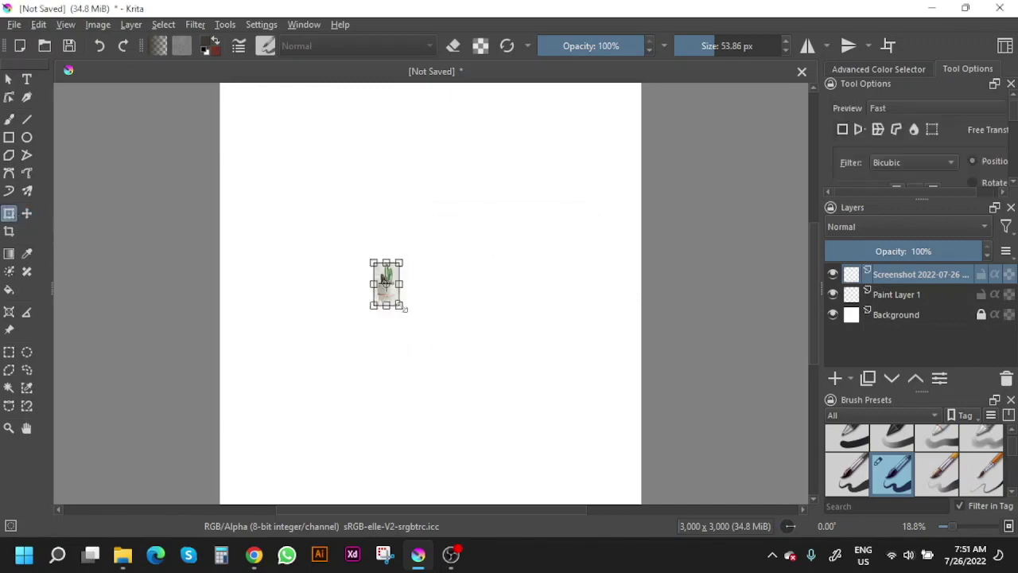
drag(401, 310, 475, 436)
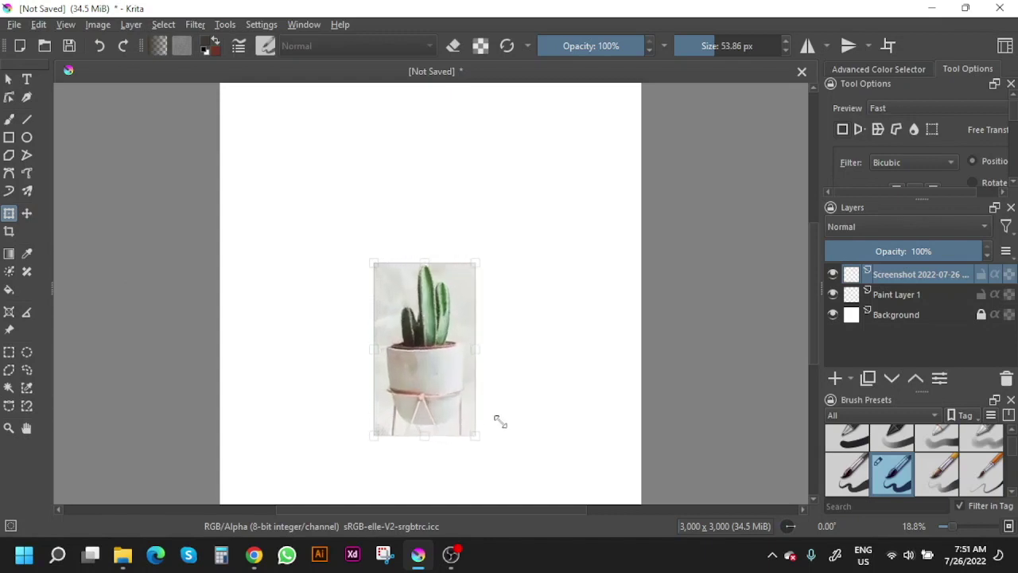
drag(373, 263, 245, 148)
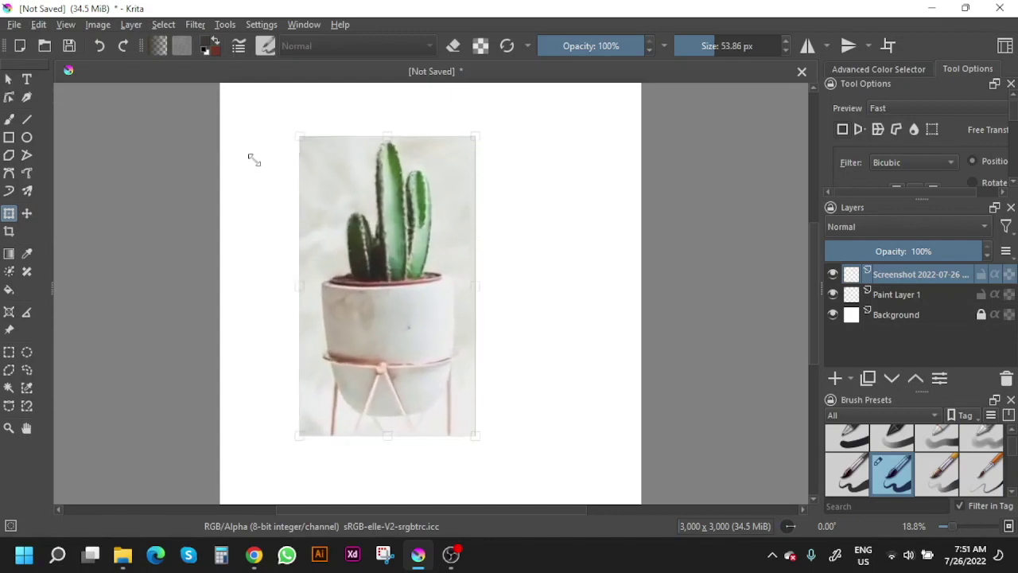
drag(354, 216, 344, 198)
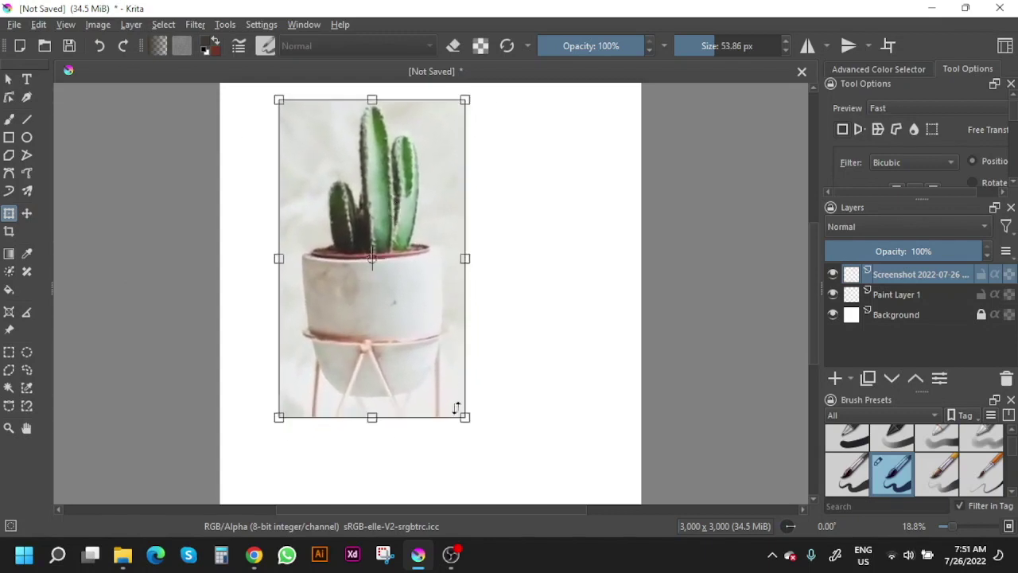
drag(467, 419, 536, 472)
drag(447, 329, 480, 320)
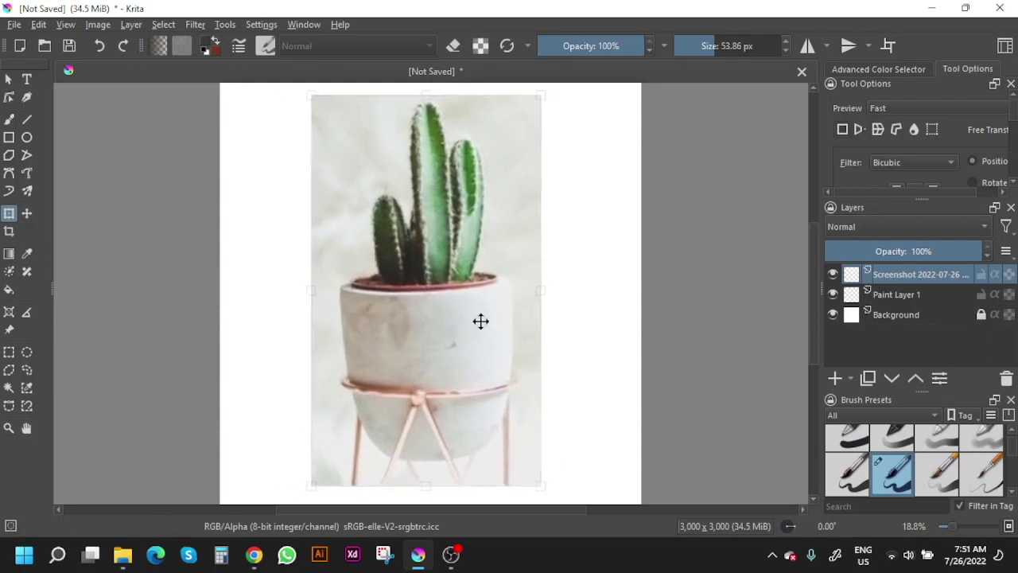
key(Return)
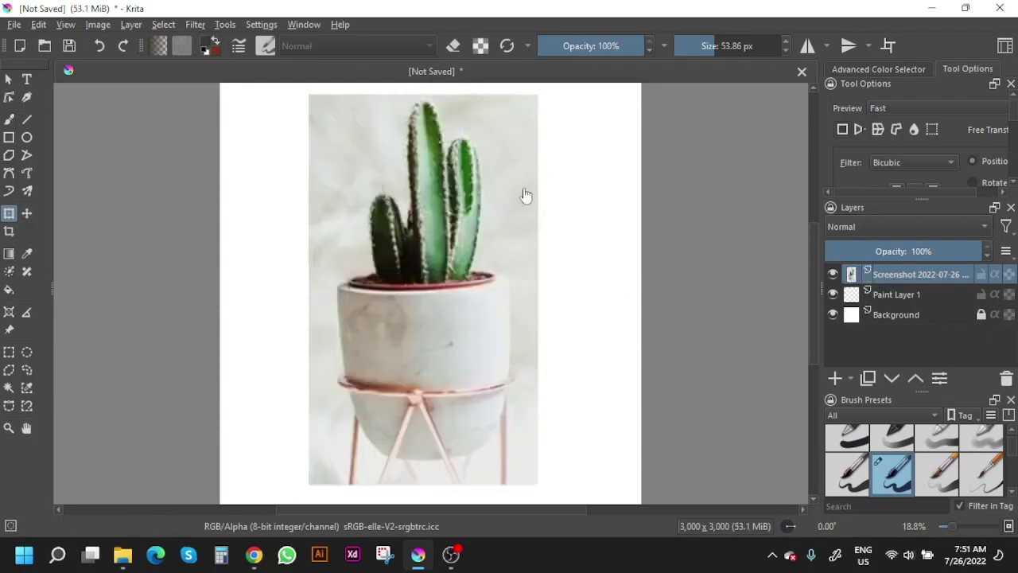
drag(905, 272, 903, 313)
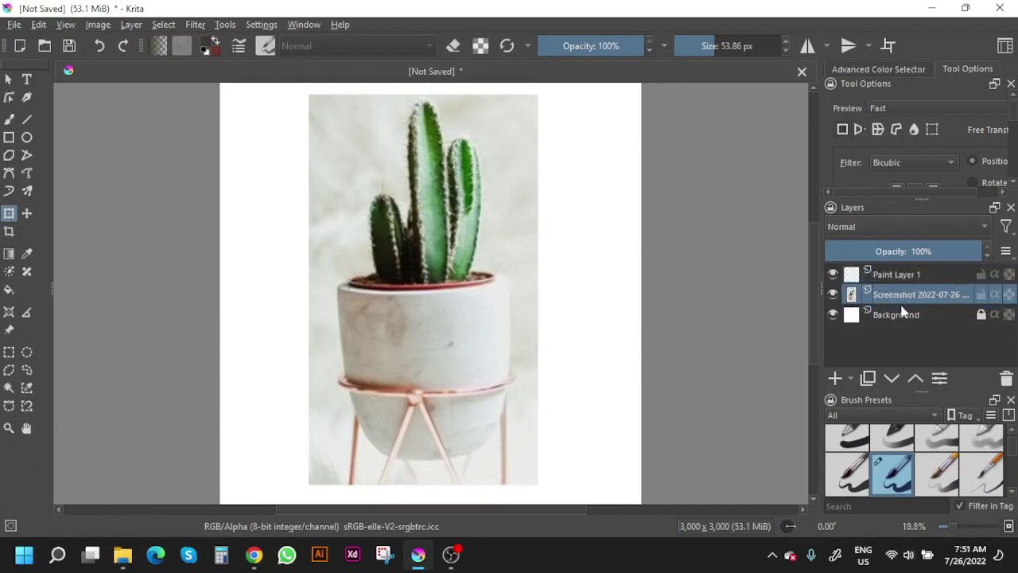
Step: Set the Screenshot layer to 52% opacity, then select the Freehand Brush and Paint Layer 1
click(892, 274)
click(894, 295)
drag(972, 255, 908, 251)
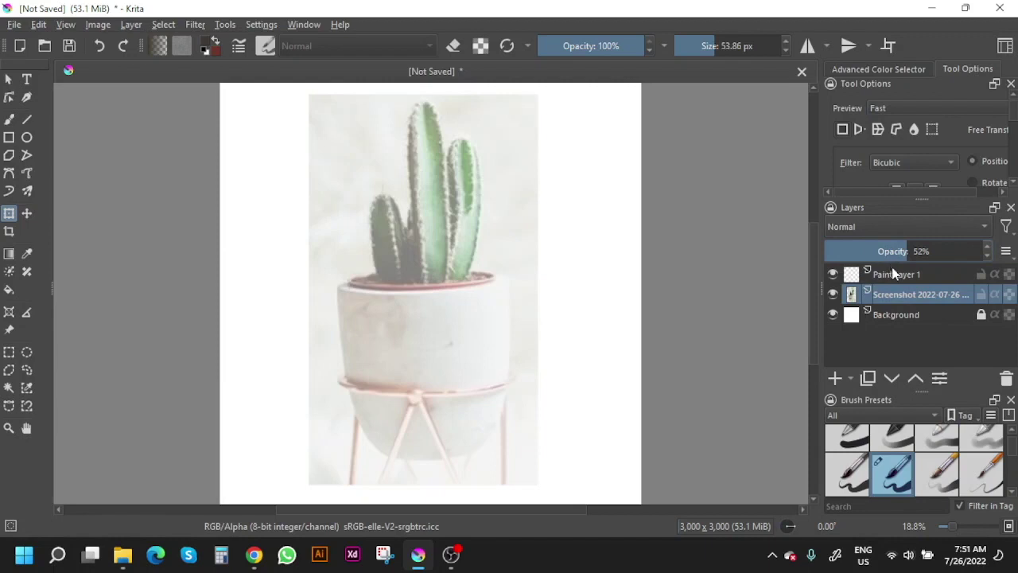
click(9, 120)
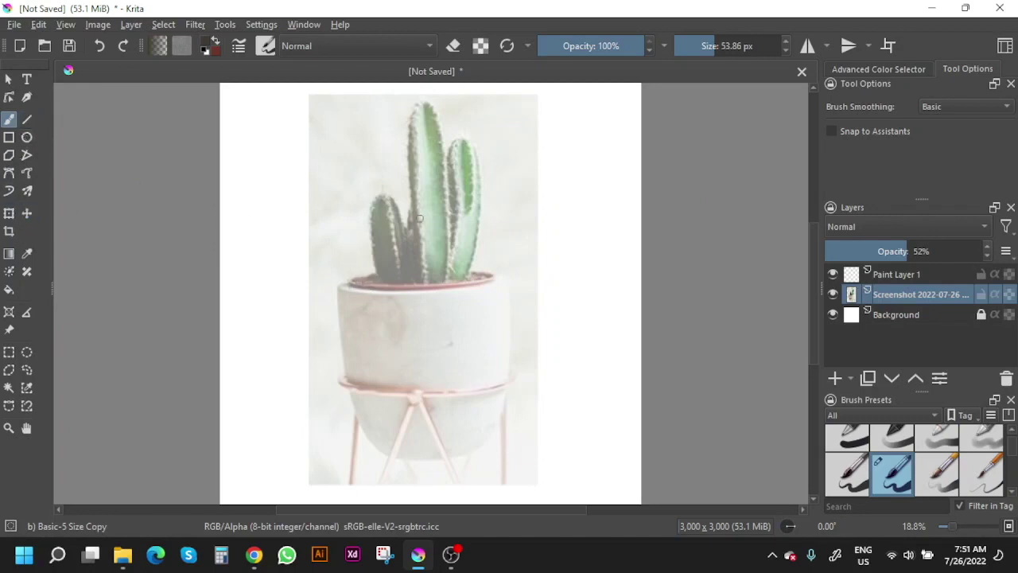
click(890, 275)
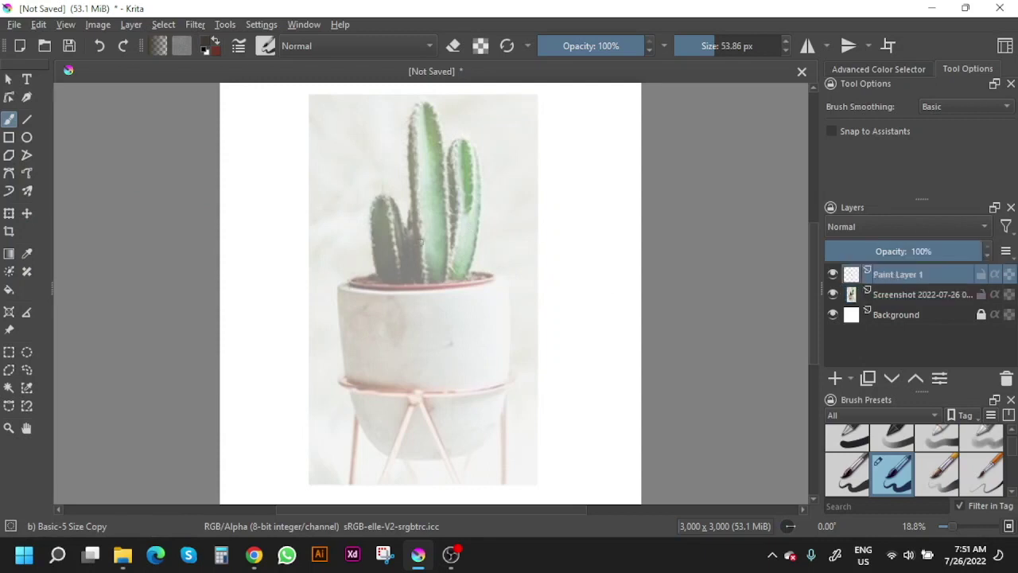
right_click(437, 242)
Step: Trace black outlines over the left, middle and right cactus stems on Paint Layer 1
right_click(498, 332)
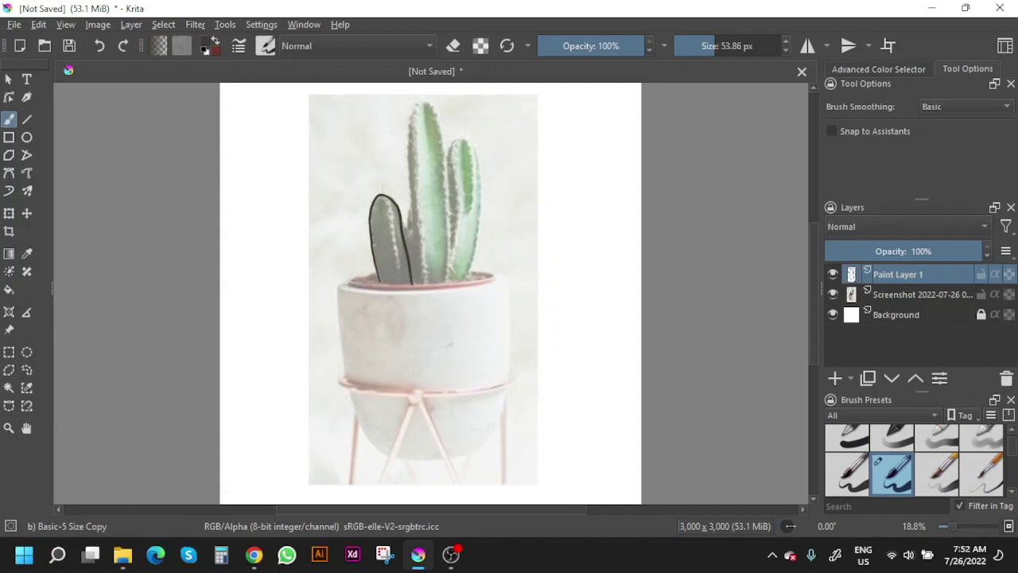
drag(411, 221, 409, 194)
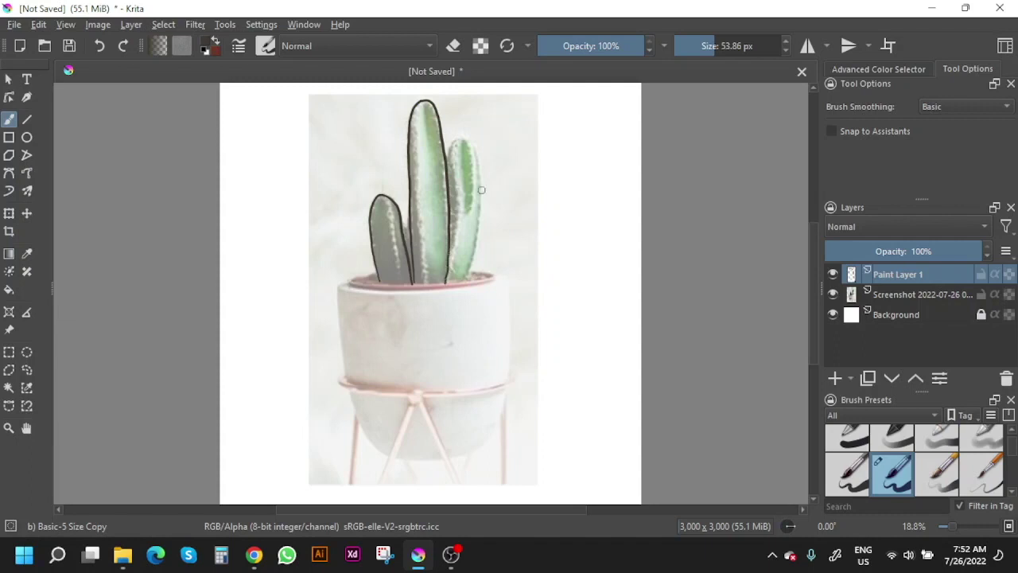
drag(459, 153, 449, 162)
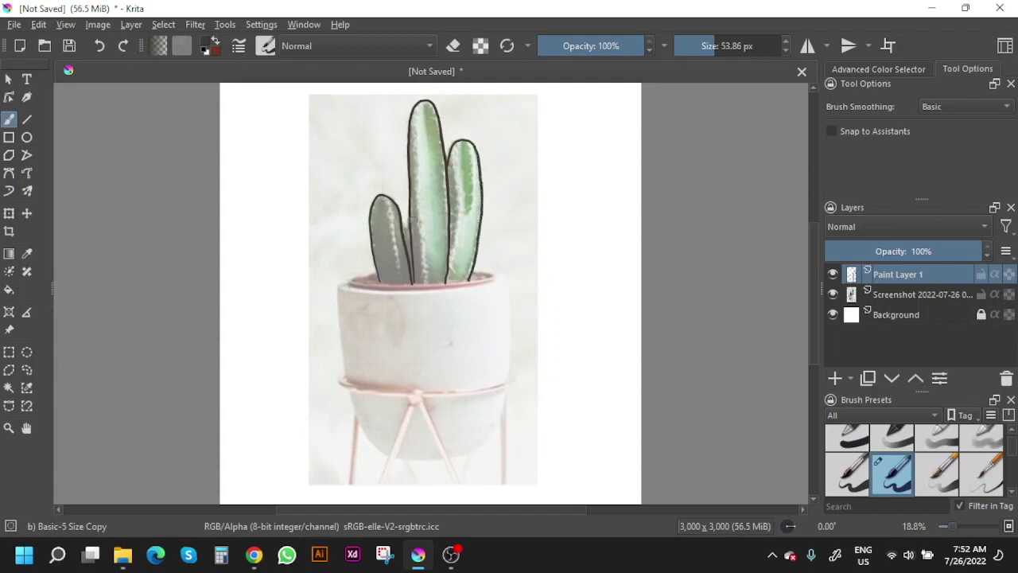
click(404, 227)
Step: Zoom in on the cactus base and draw the small stem beside the left arm
key(z)
click(397, 230)
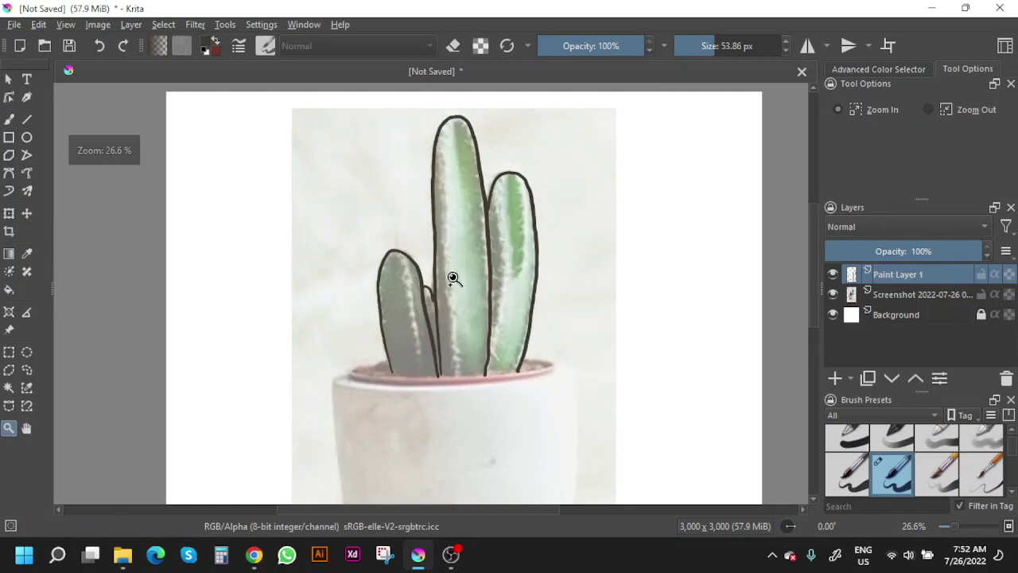
click(454, 268)
click(443, 341)
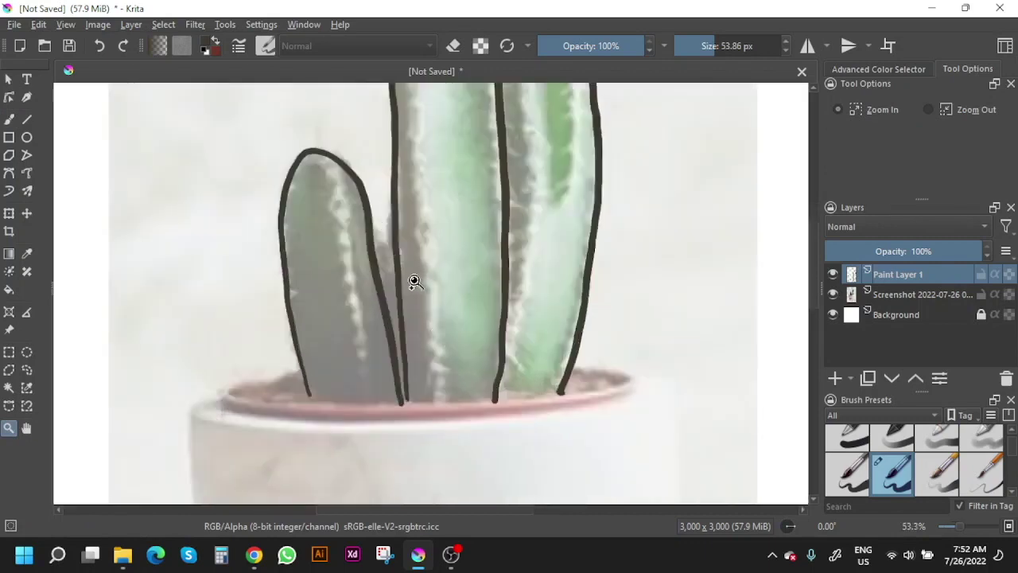
key(b)
drag(372, 225, 395, 258)
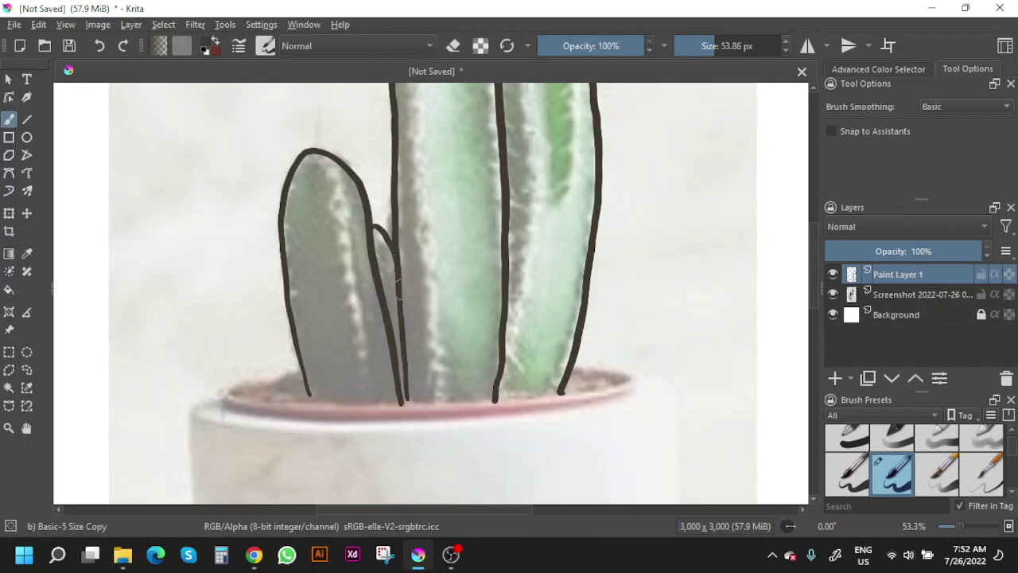
Step: Ink the left and right parts of the pot rim, rotating the view for easier inking
mouse_move(374, 405)
mouse_down()
mouse_move(369, 291)
mouse_move(323, 255)
mouse_up()
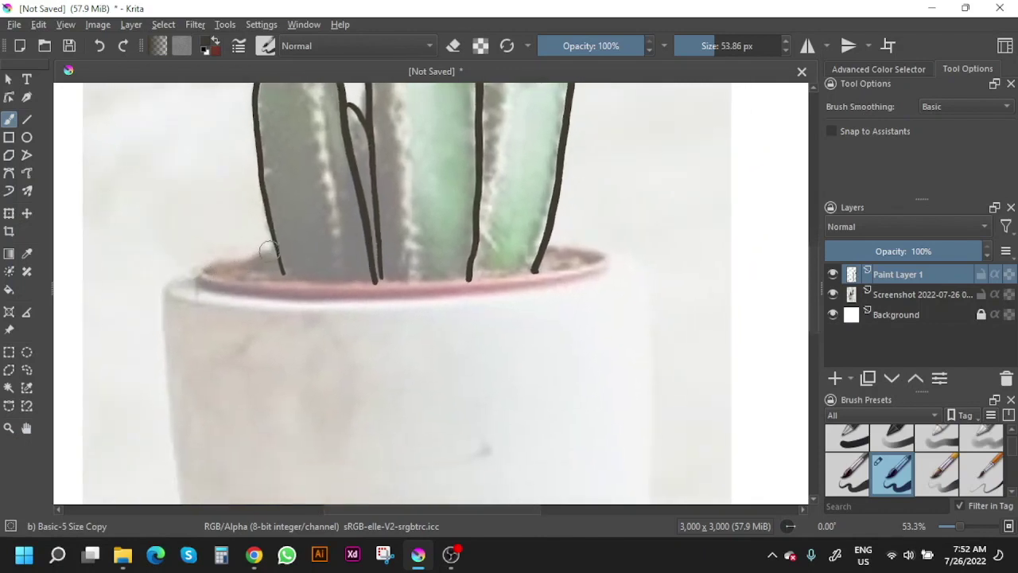
mouse_move(275, 249)
mouse_down()
mouse_move(221, 262)
mouse_move(201, 283)
mouse_move(338, 297)
mouse_up()
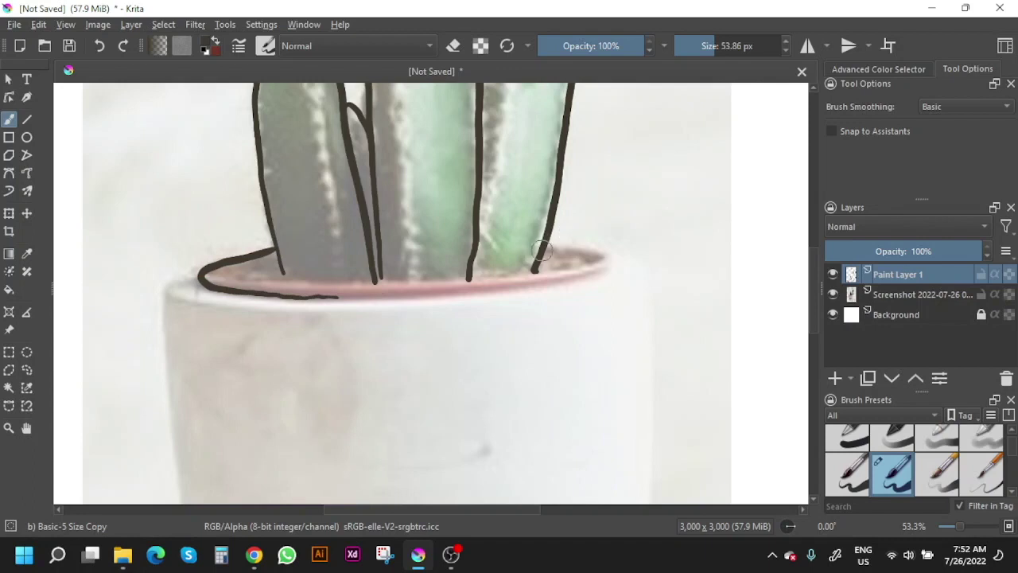
mouse_move(546, 245)
mouse_down()
mouse_move(602, 254)
mouse_move(597, 272)
mouse_move(574, 280)
mouse_up()
right_click(505, 239)
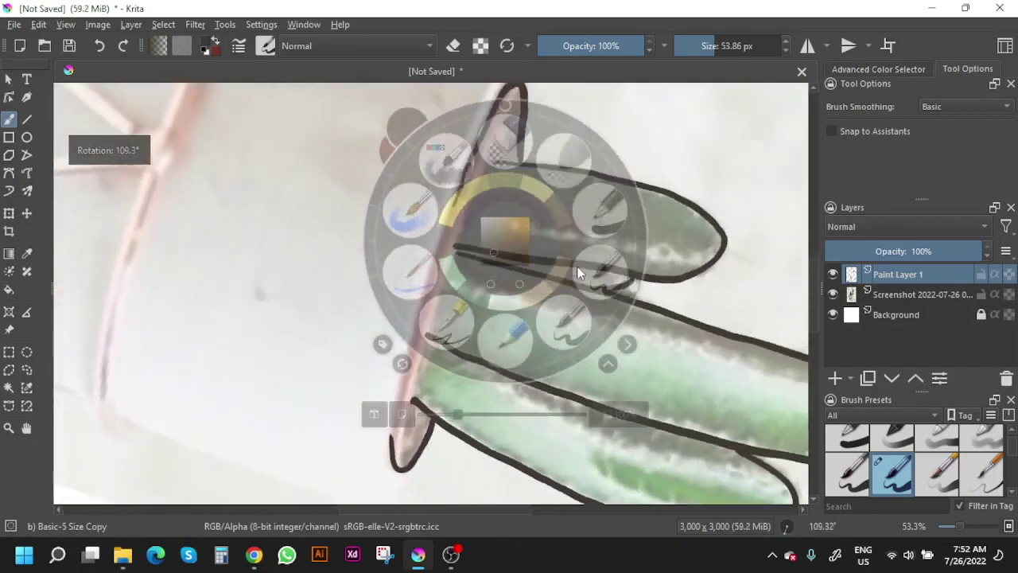
drag(527, 109, 632, 286)
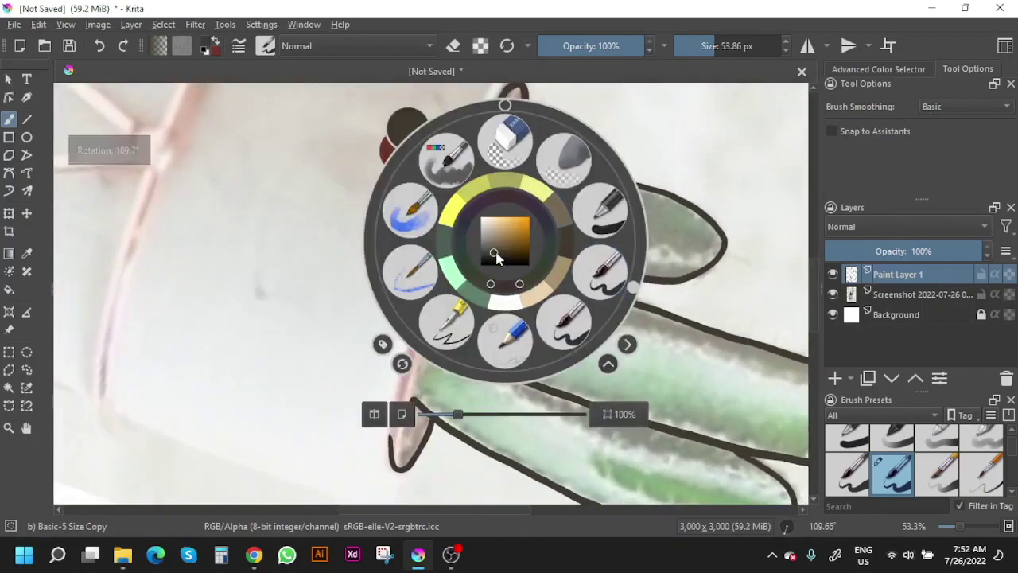
click(464, 385)
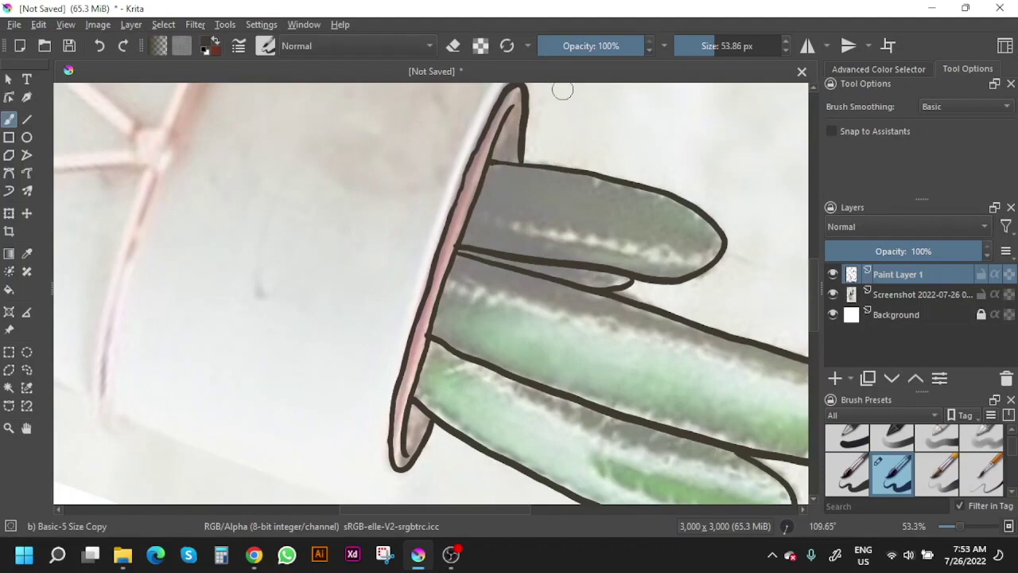
Step: Erase stray marks along the pot, then return to the black inking brush
right_click(455, 211)
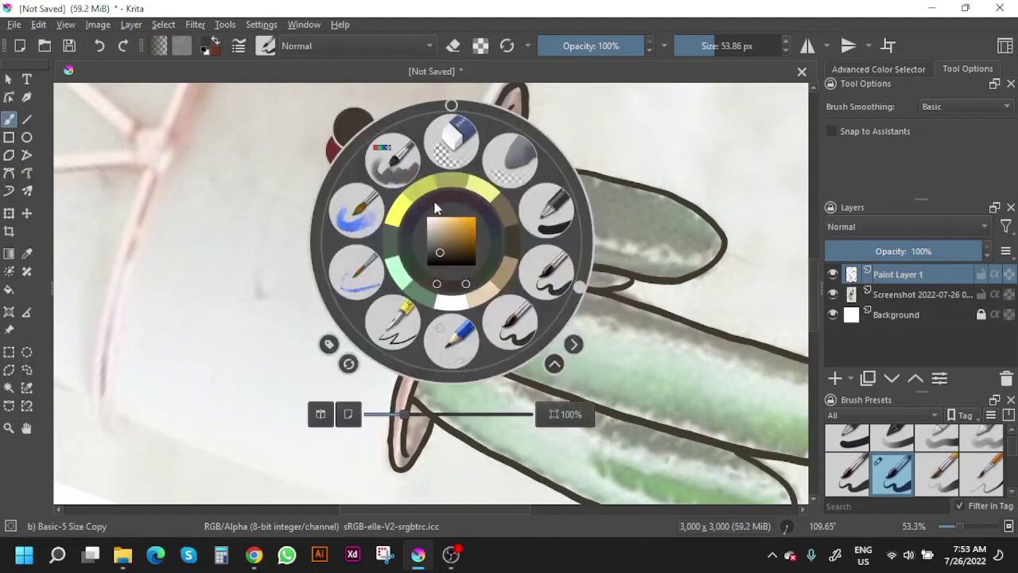
click(469, 134)
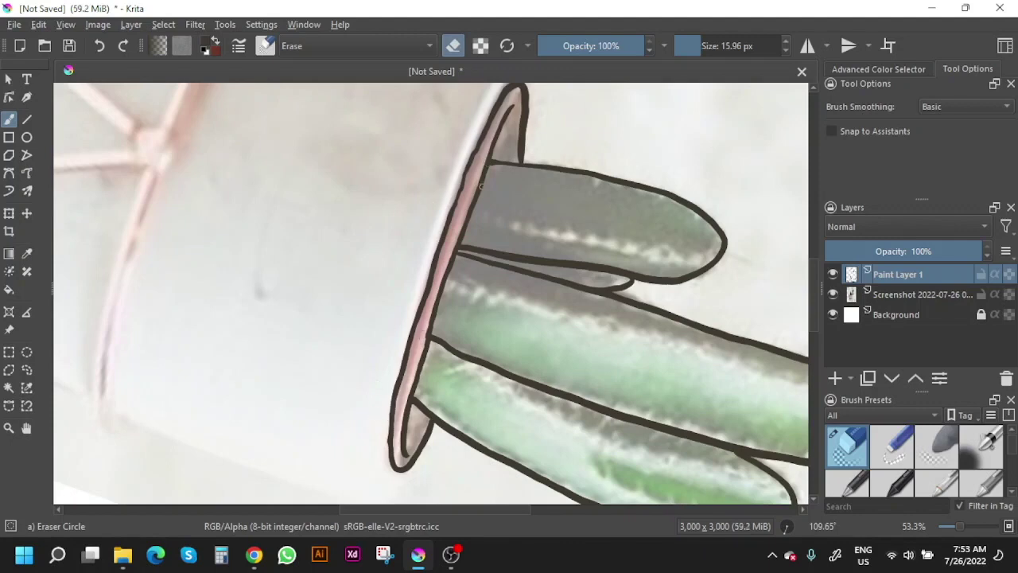
mouse_move(420, 218)
mouse_down()
mouse_move(436, 273)
mouse_move(495, 318)
mouse_move(597, 265)
mouse_up()
mouse_move(414, 238)
mouse_down()
mouse_move(481, 264)
mouse_move(549, 343)
mouse_move(543, 350)
mouse_move(530, 303)
mouse_up()
right_click(518, 302)
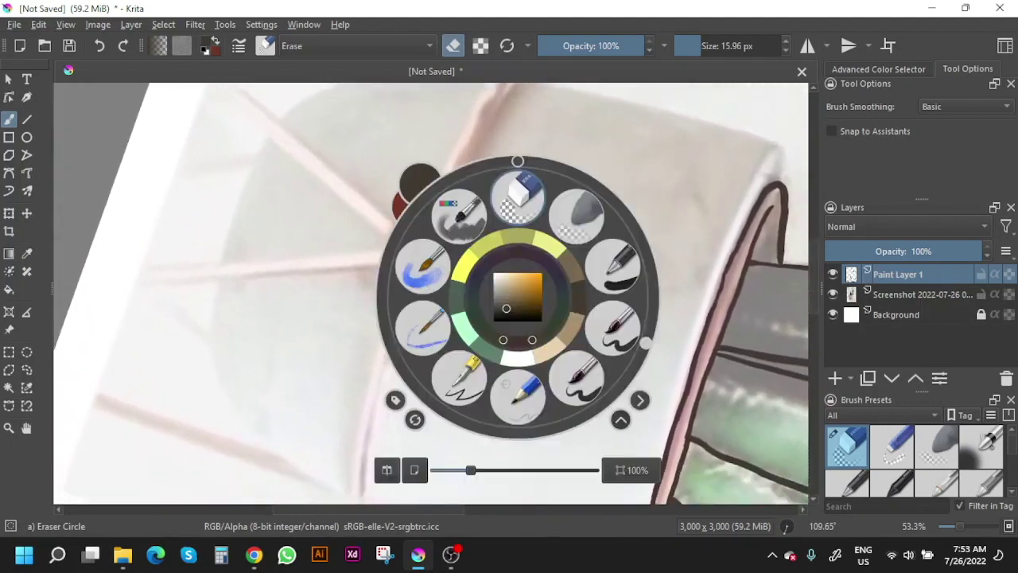
click(574, 377)
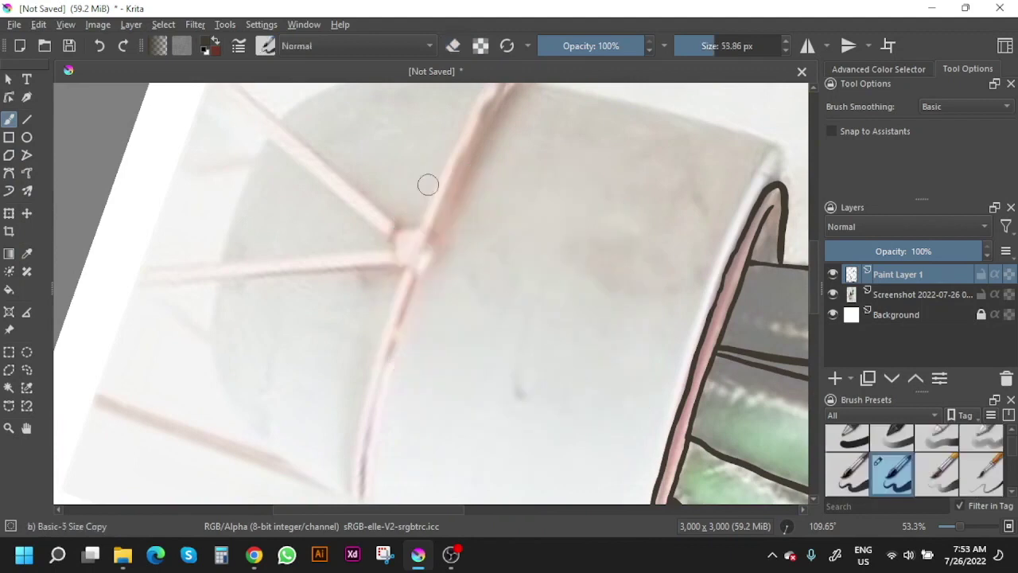
Step: Start the pot's side outline and reset the canvas rotation to upright
drag(352, 195, 348, 222)
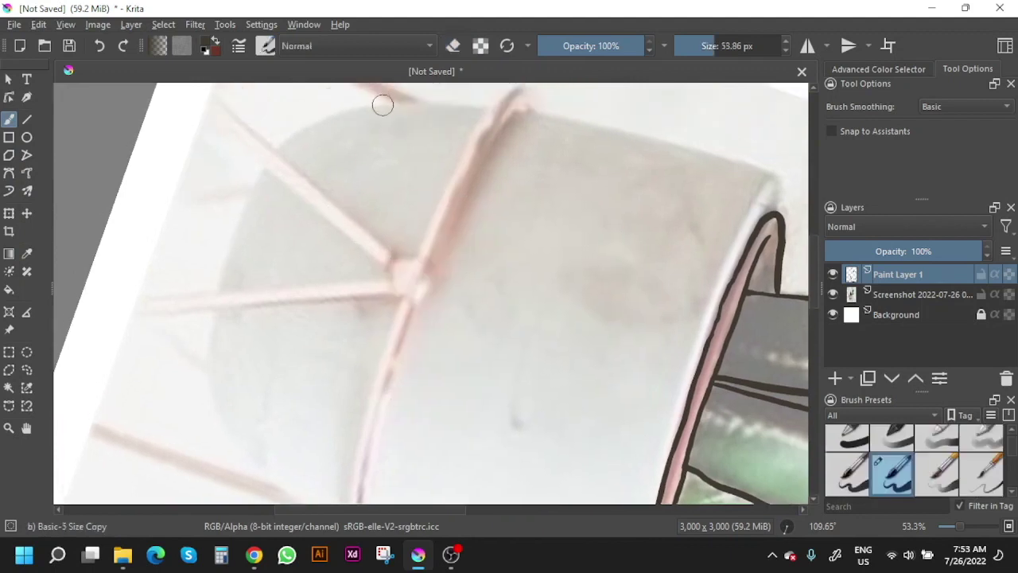
drag(298, 128, 264, 160)
drag(241, 199, 213, 309)
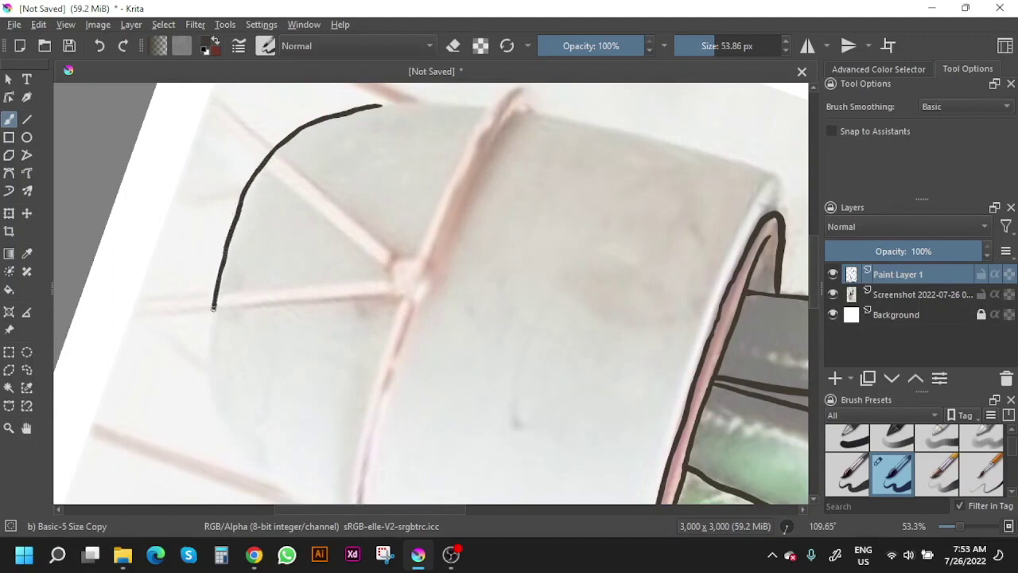
mouse_move(348, 377)
mouse_down()
mouse_move(339, 282)
mouse_move(363, 445)
mouse_move(368, 420)
mouse_up()
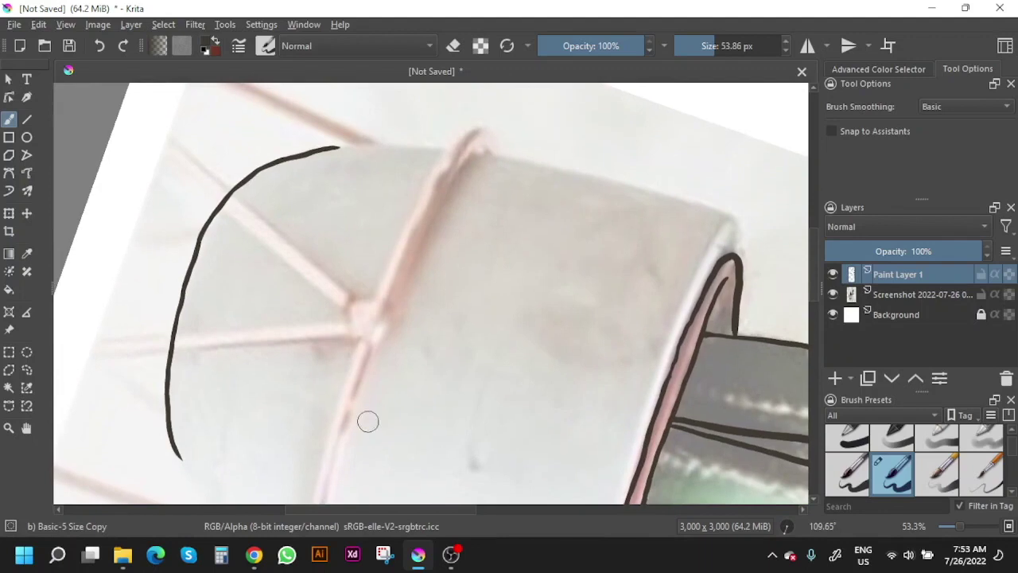
right_click(475, 236)
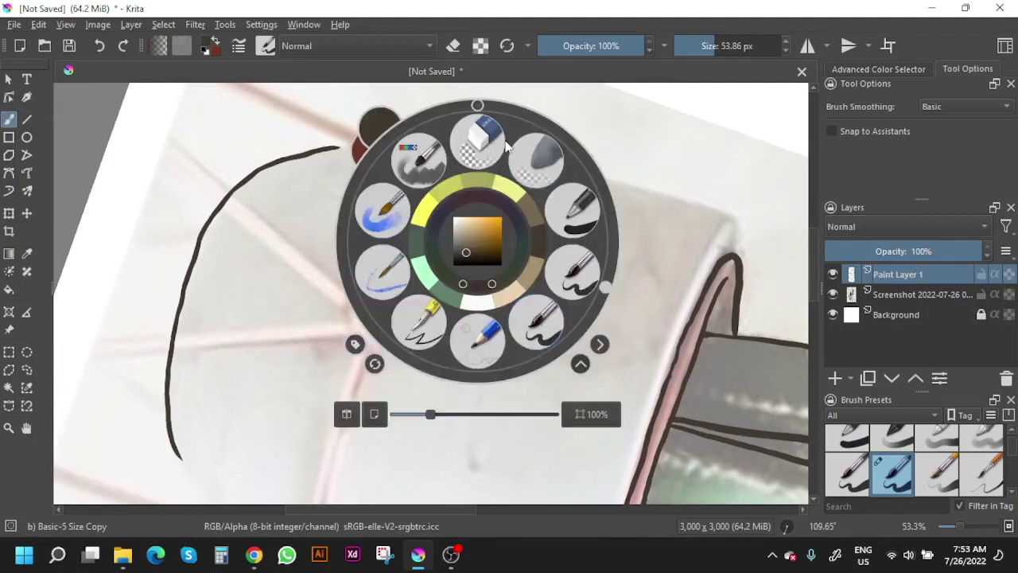
click(479, 108)
click(266, 310)
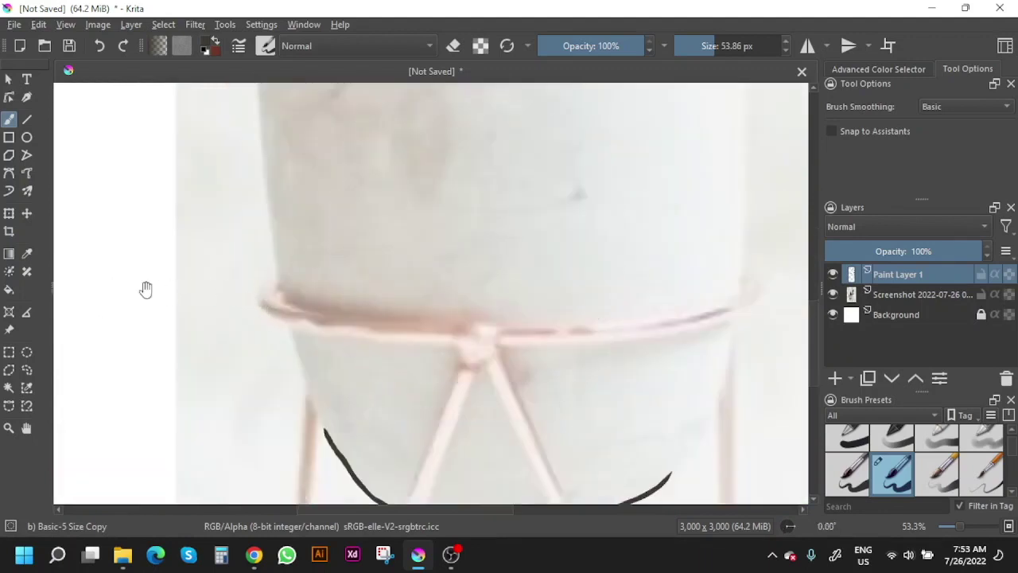
mouse_move(357, 274)
mouse_down()
mouse_move(371, 220)
mouse_move(323, 202)
mouse_move(286, 353)
mouse_move(484, 334)
mouse_up()
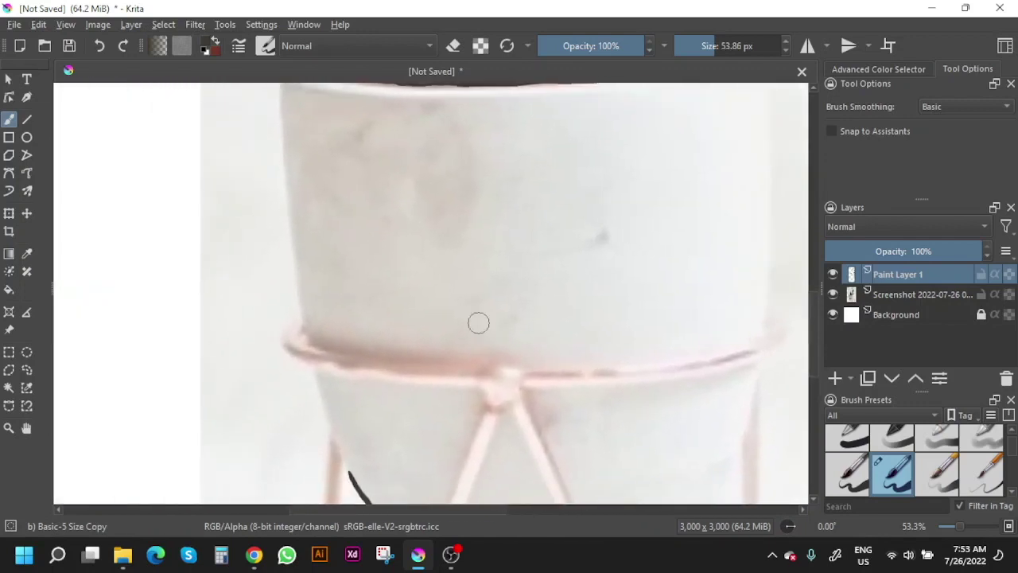
Step: Rotate the view to 26.4° and draw the pot's left side up to the rim
right_click(427, 205)
drag(427, 108, 526, 155)
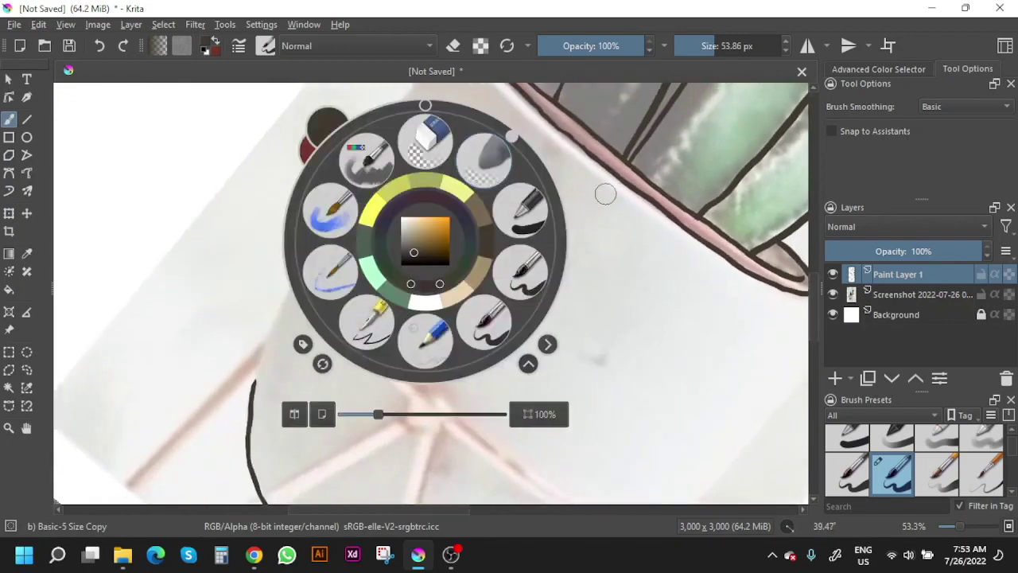
click(612, 190)
mouse_move(371, 254)
mouse_down()
mouse_move(374, 282)
mouse_move(357, 302)
mouse_up()
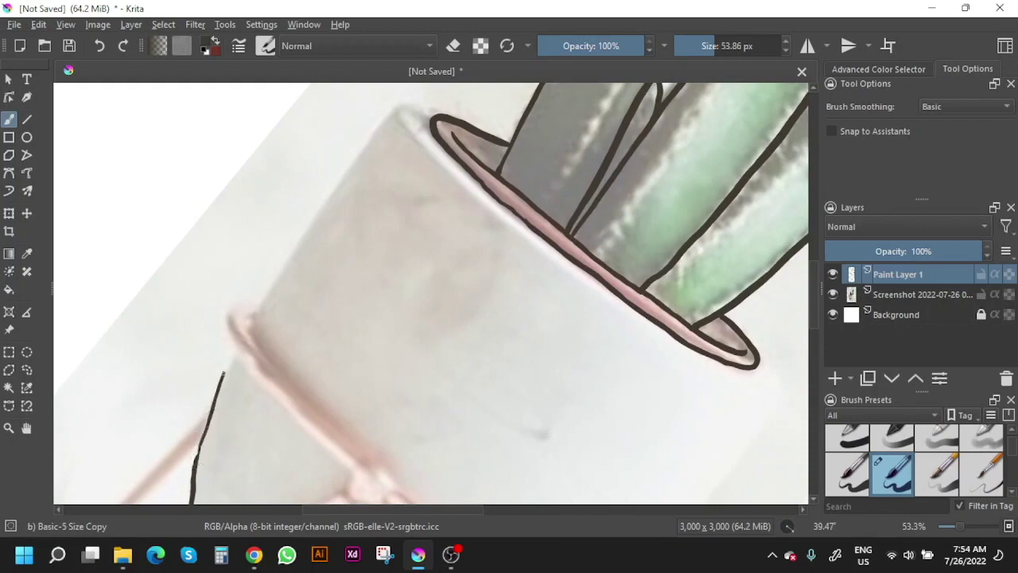
drag(258, 296, 382, 128)
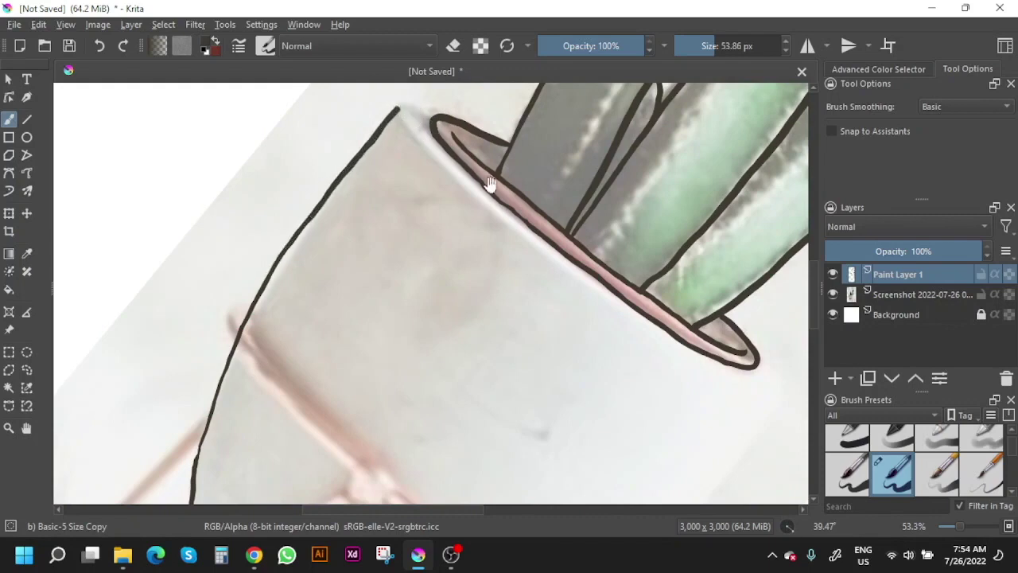
Step: Draw the pot's right side and redraw the bottom curve without its stray tail
scroll(448, 130, down, 2)
scroll(504, 215, down, 2)
scroll(521, 215, down, 1)
drag(521, 215, 371, 167)
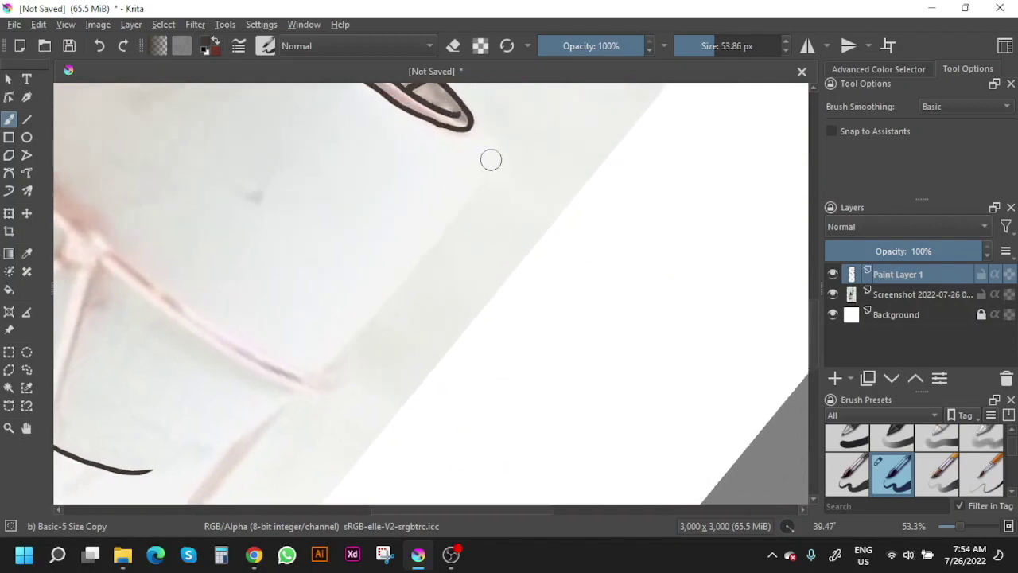
drag(489, 160, 352, 339)
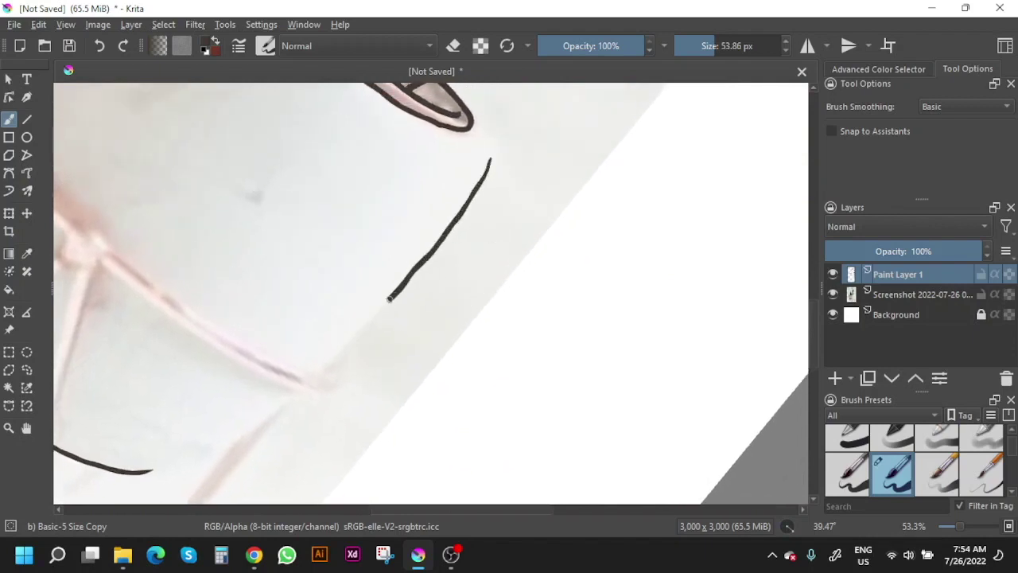
drag(390, 353, 572, 236)
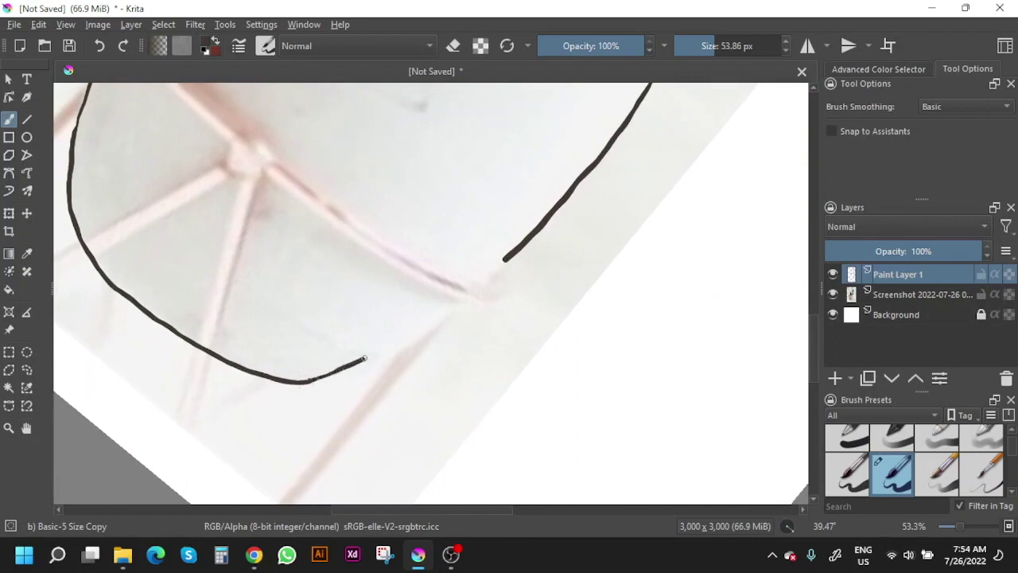
key(ctrl+z)
drag(326, 380, 449, 308)
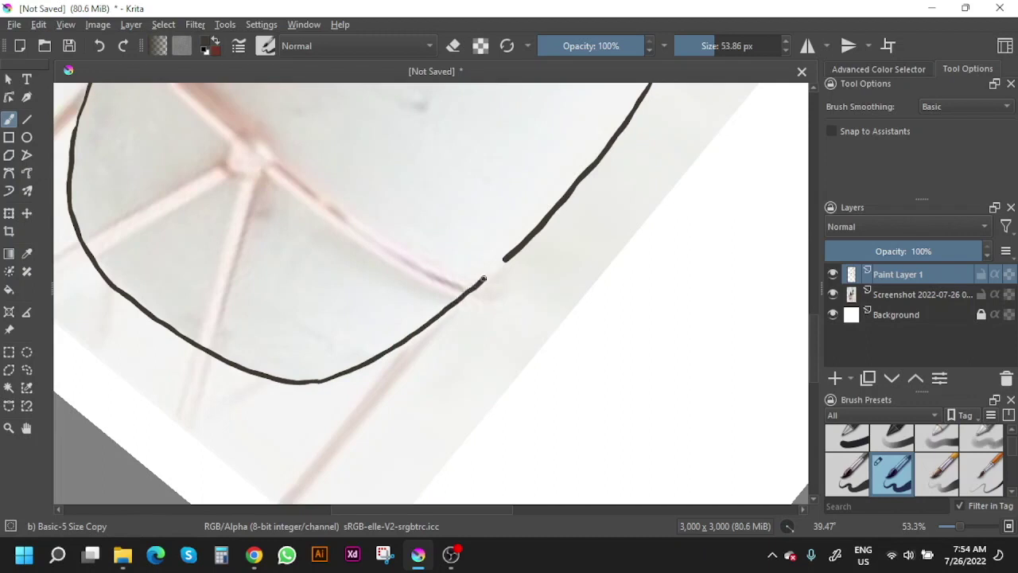
Step: Straighten the canvas back to no rotation and discard a short test curve on the pot
scroll(534, 205, up, 5)
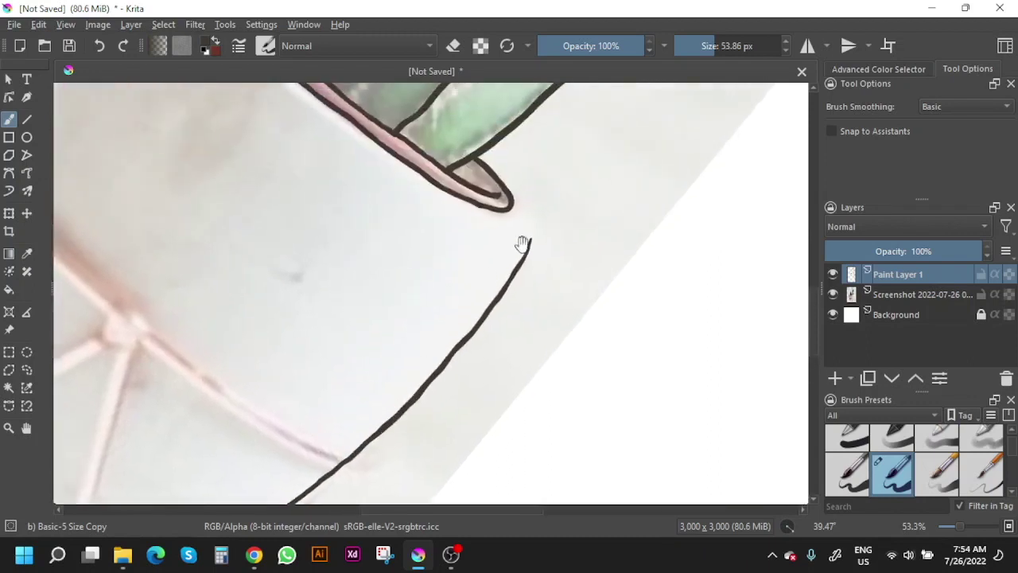
scroll(520, 239, up, 3)
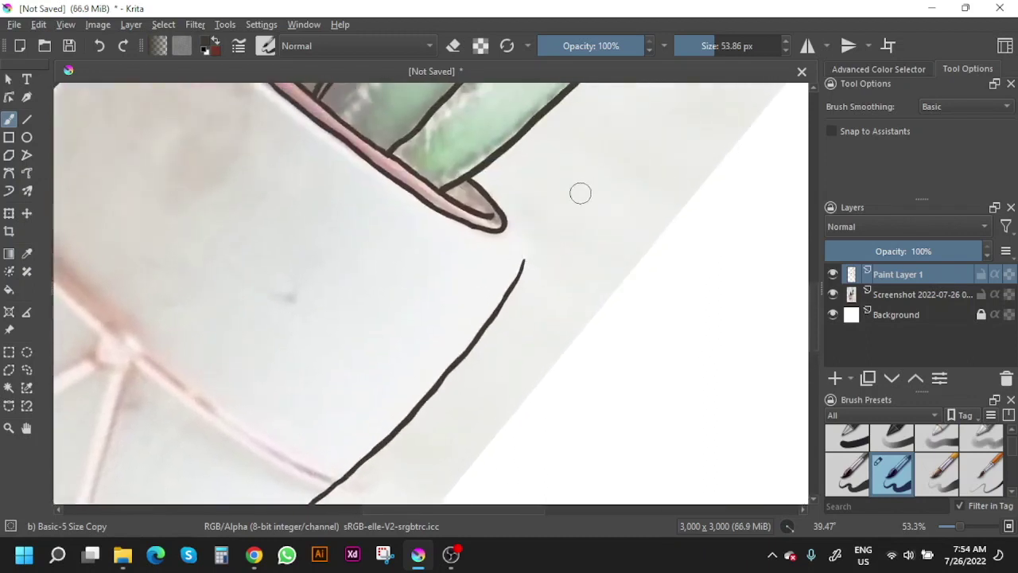
right_click(593, 189)
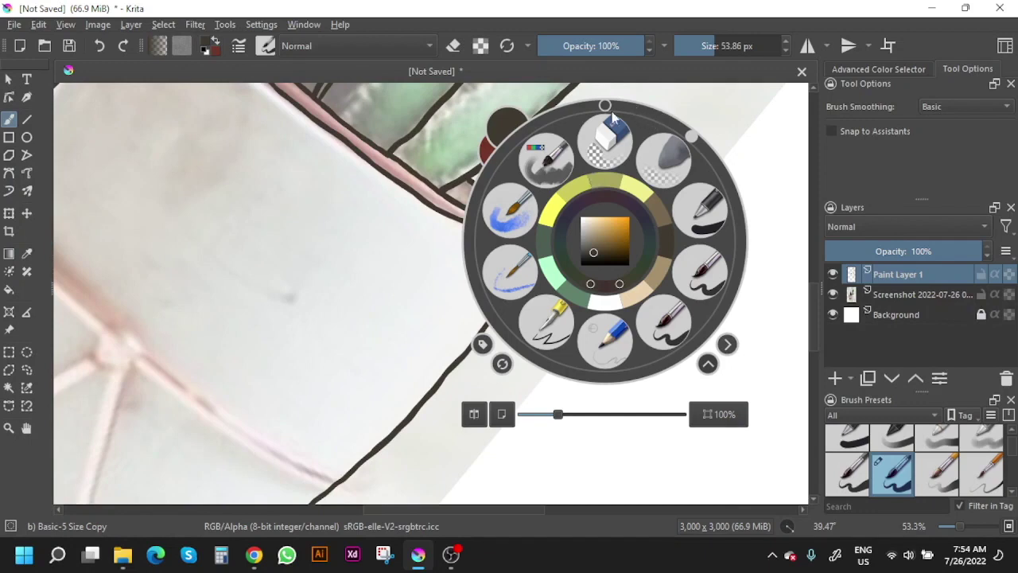
click(605, 108)
click(343, 243)
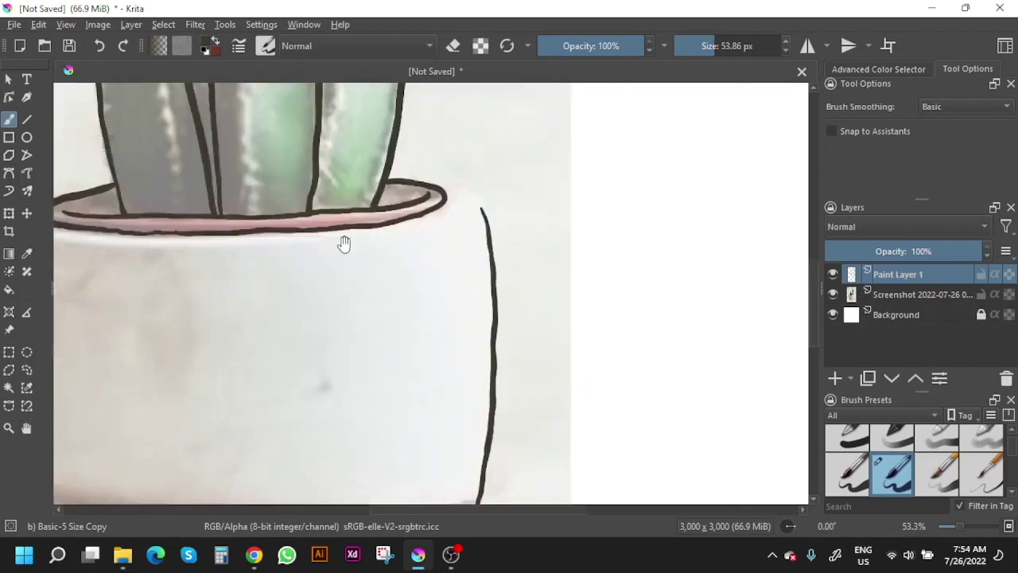
mouse_move(376, 248)
mouse_down()
mouse_move(444, 244)
mouse_move(455, 268)
mouse_move(520, 295)
mouse_up()
key(ctrl+z)
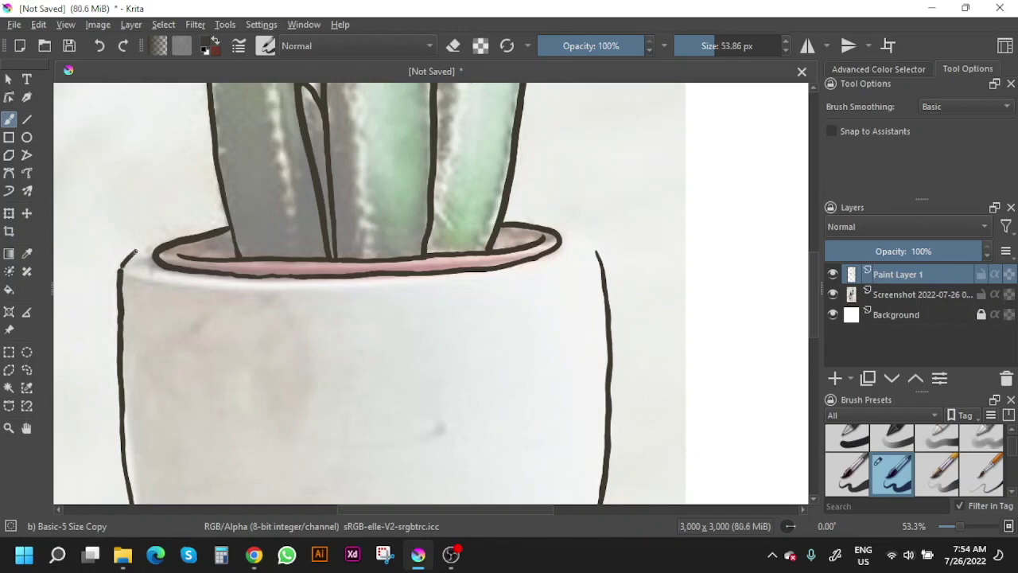
Step: Remove the diagonal stroke, then ink the lower rim line and short lip dashes beneath the rim
key(ctrl+z)
key(ctrl+z)
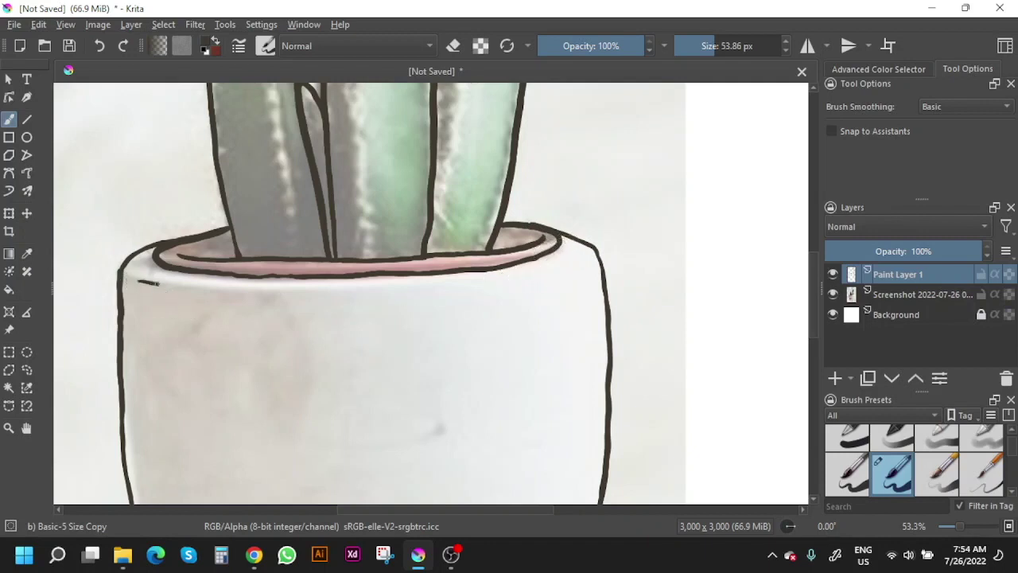
drag(259, 295, 306, 291)
drag(573, 257, 445, 283)
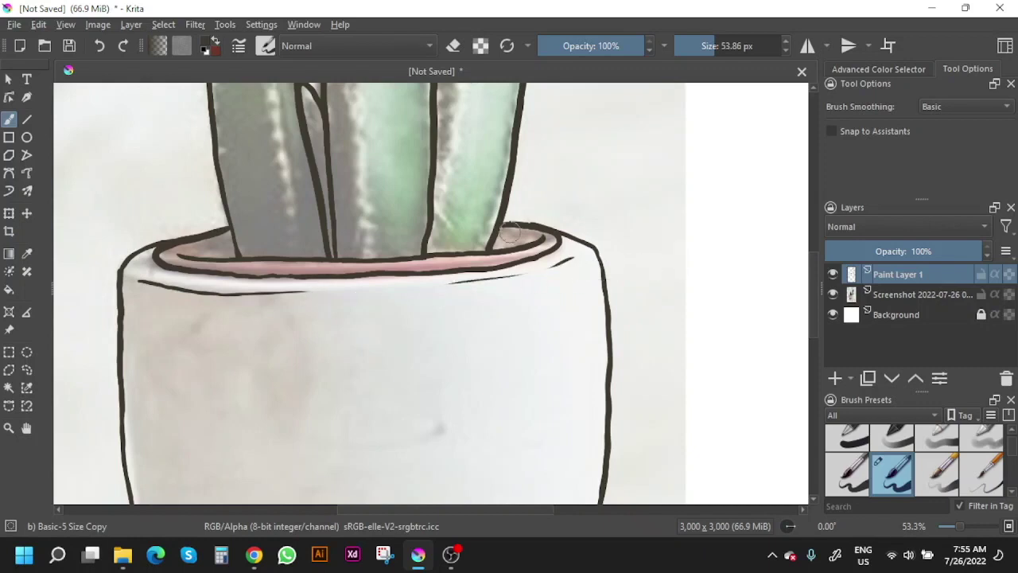
Step: Zoom out to frame the cactus and rim, then add Paint Layer 2 above the line art
key(z)
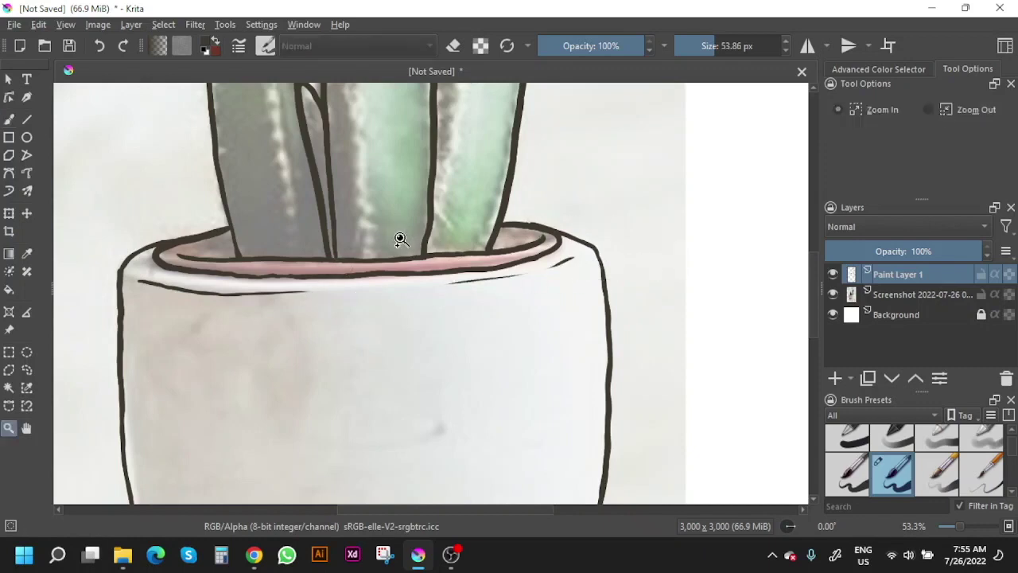
scroll(405, 266, down, 2)
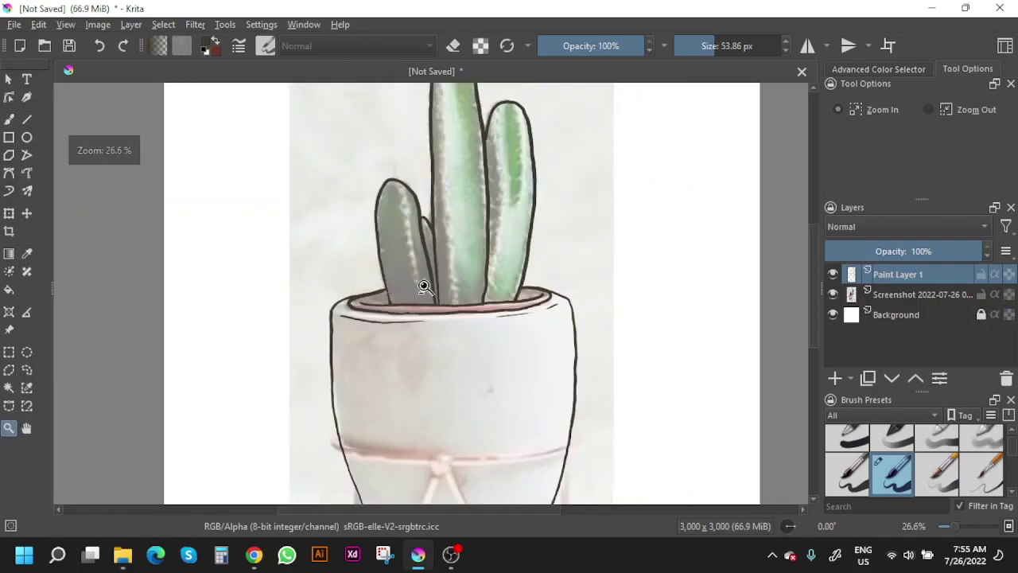
scroll(453, 287, down, 1)
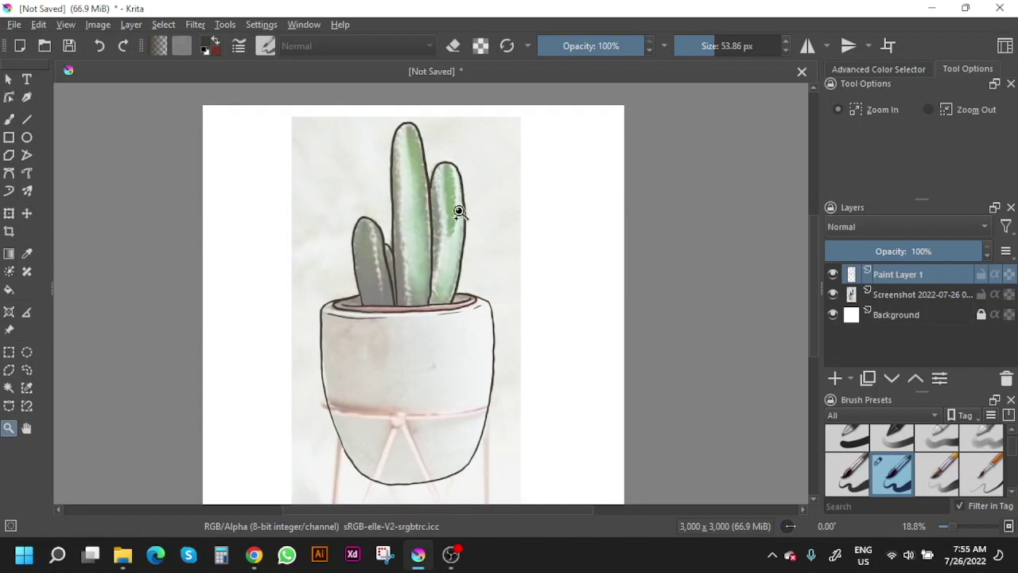
scroll(434, 258, up, 1)
mouse_move(411, 278)
mouse_down()
mouse_move(407, 205)
mouse_move(387, 318)
mouse_up()
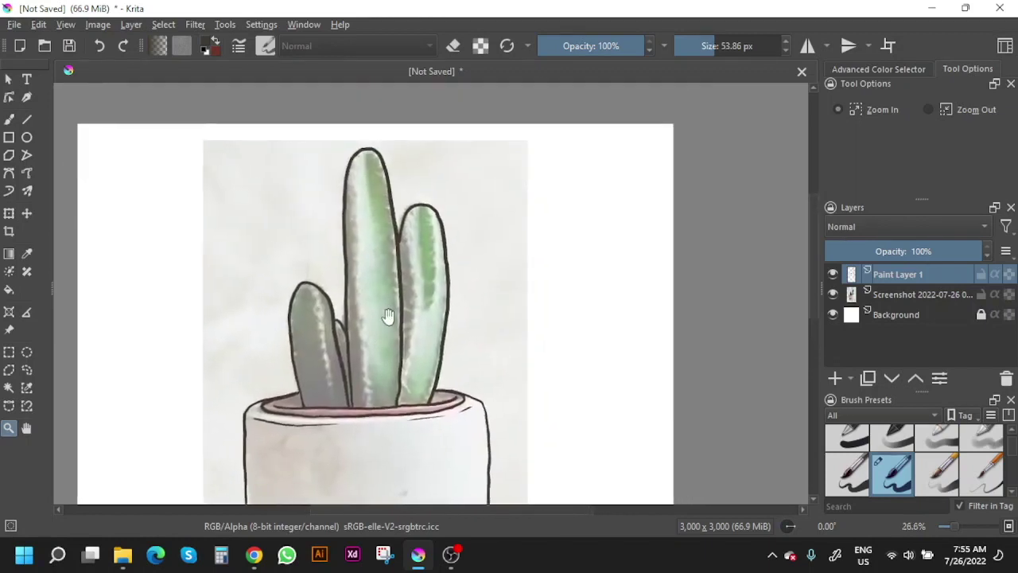
click(834, 379)
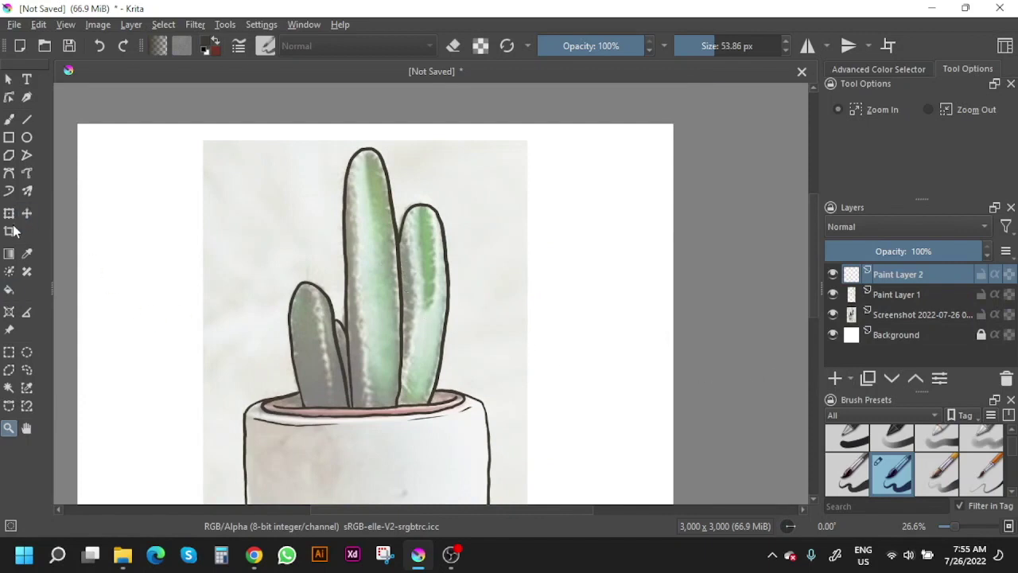
Step: Choose the WaterC Basic Round-Grunge brush and pick a pale light green
key(b)
right_click(459, 291)
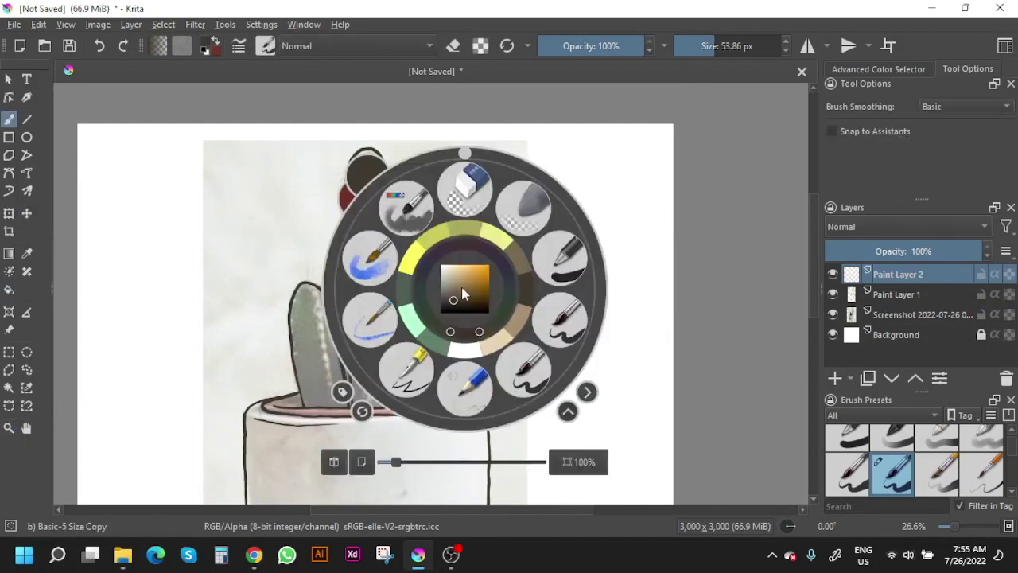
click(380, 270)
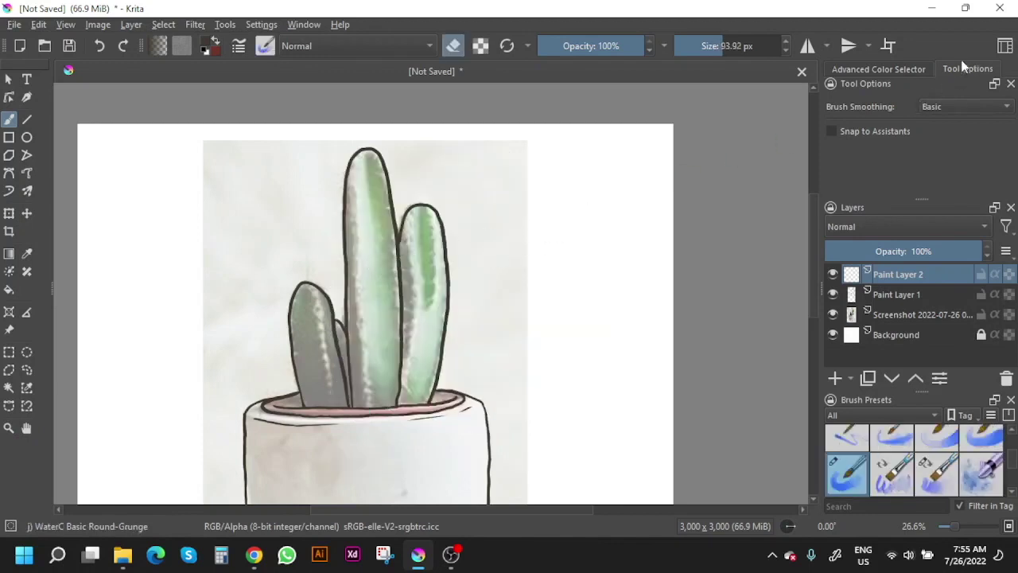
click(891, 70)
click(897, 93)
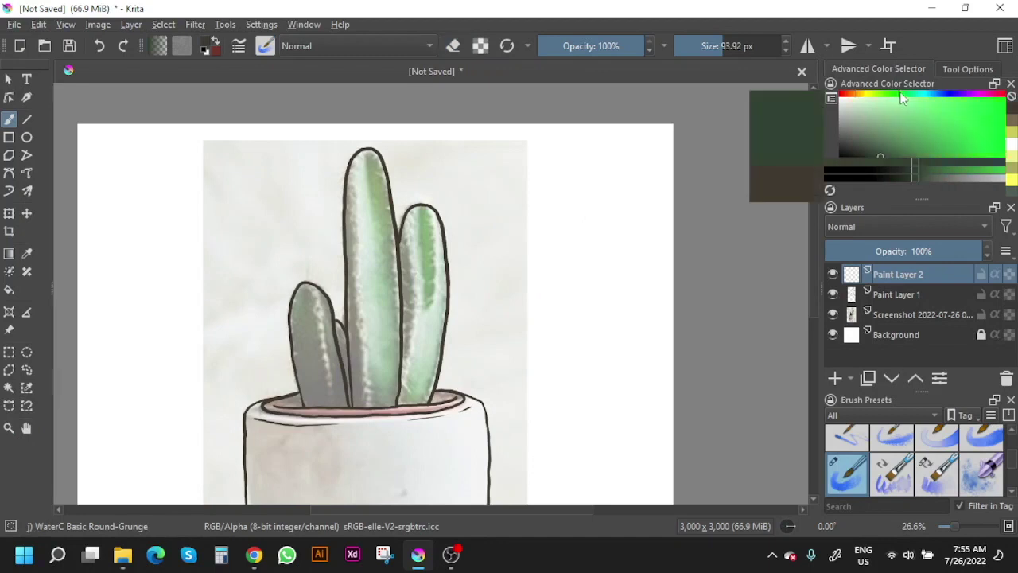
drag(868, 133, 876, 109)
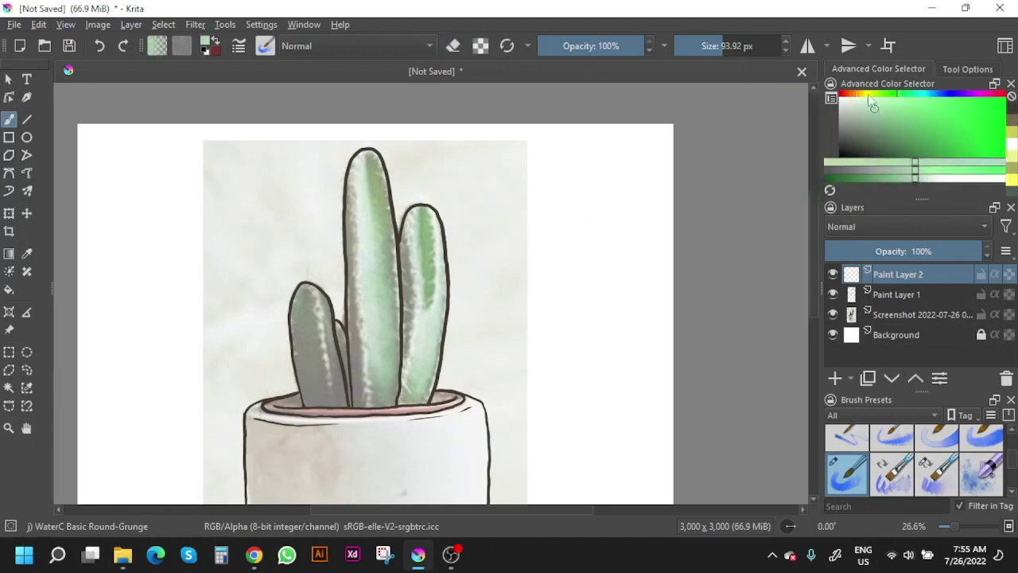
Step: Try a light green watercolour wash up the tall cactus, then undo it
drag(373, 184, 375, 164)
drag(375, 171, 389, 262)
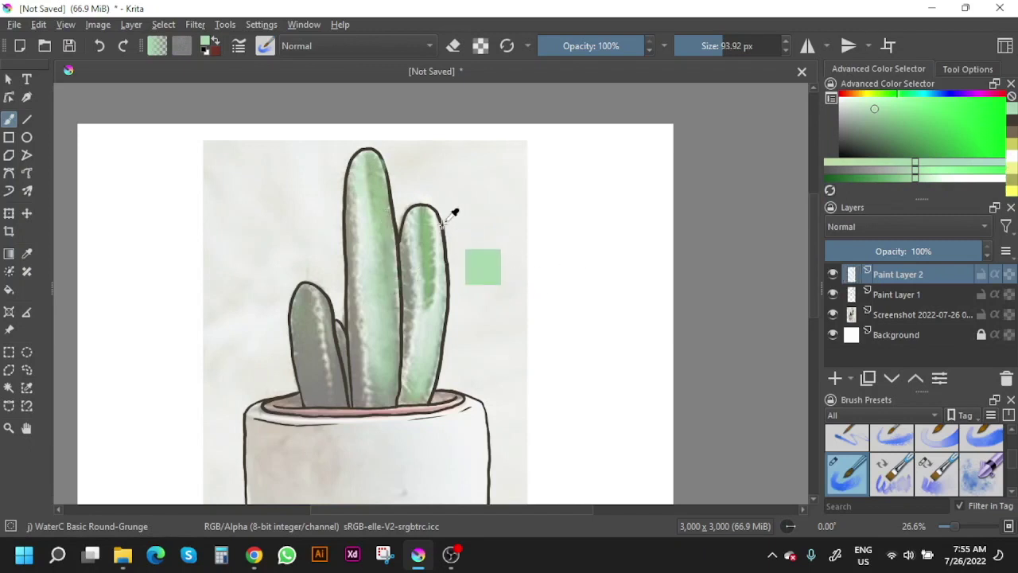
key(ctrl+z)
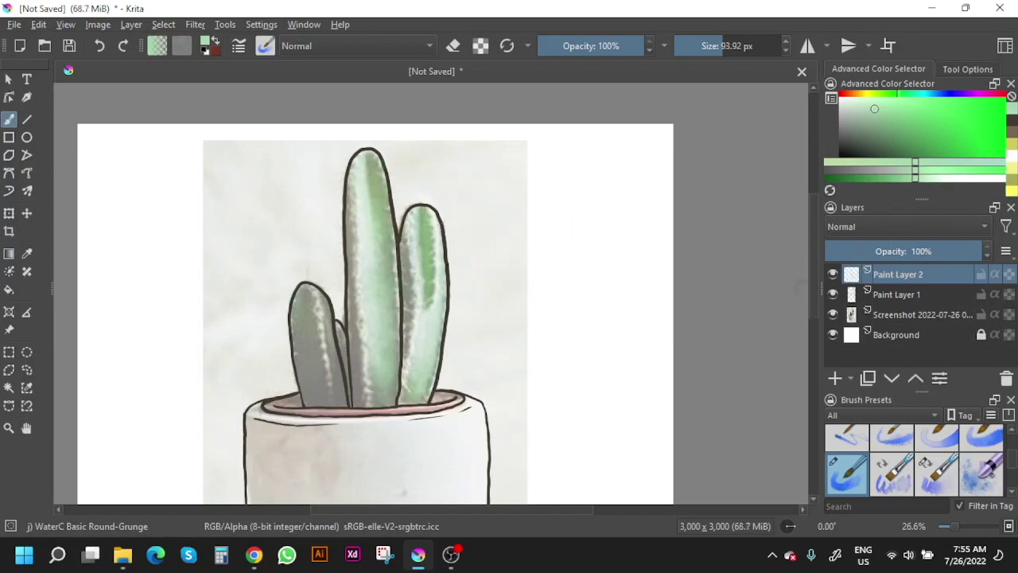
key(f)
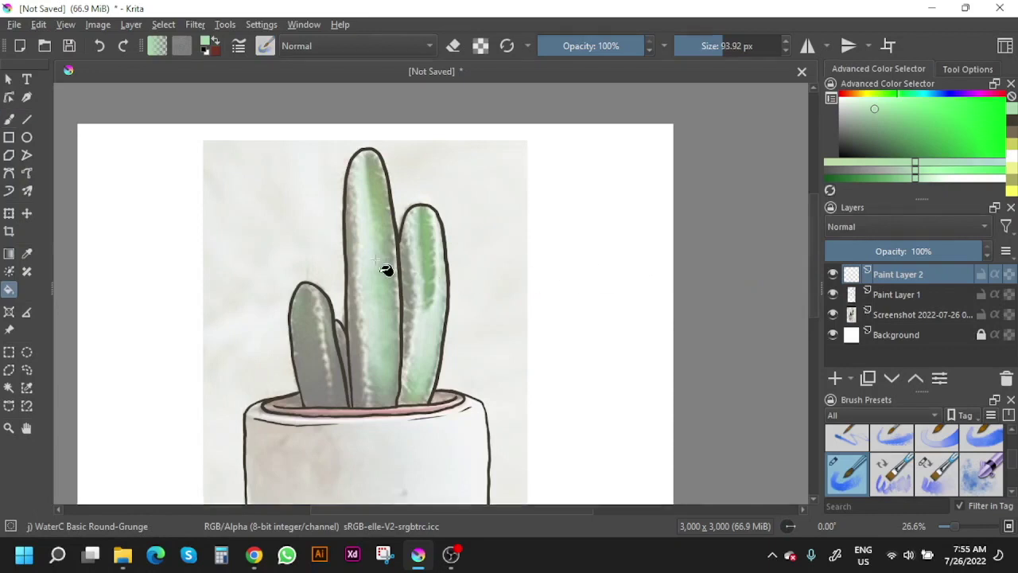
Step: Undo the whole-canvas green fill and set the Fill tool to sample all layers
click(382, 268)
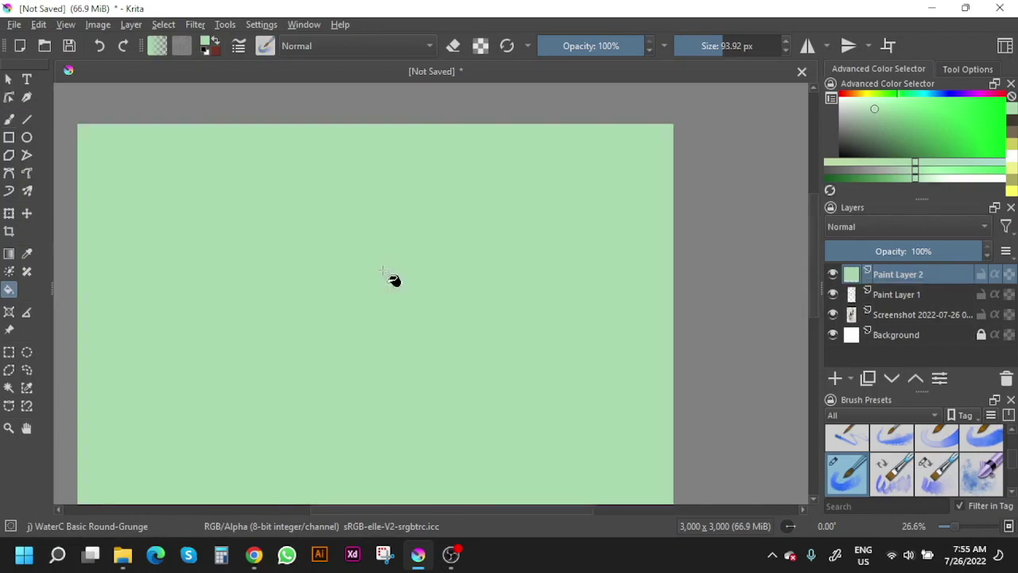
key(ctrl+z)
click(967, 70)
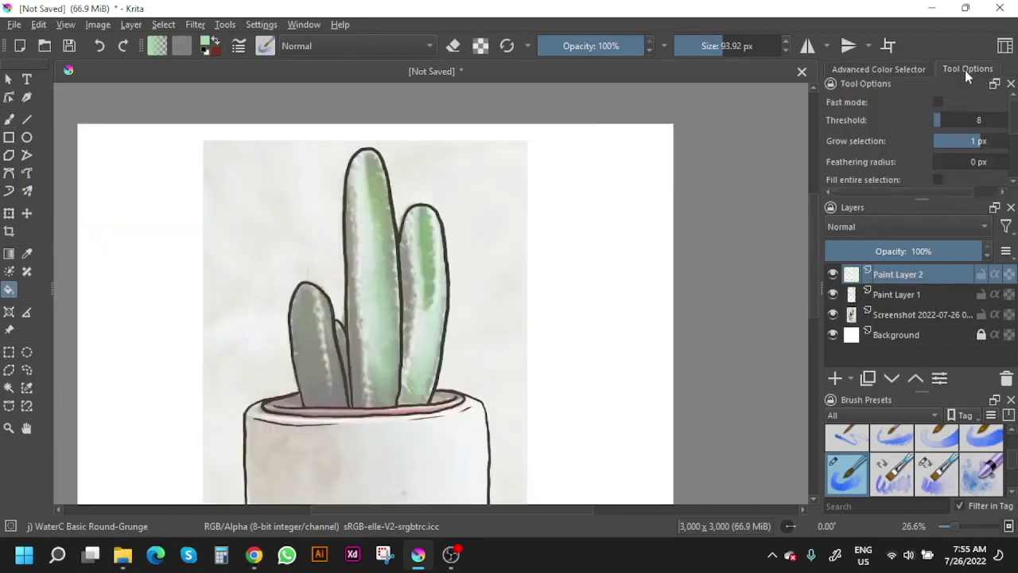
scroll(990, 148, down, 3)
scroll(994, 152, down, 1)
click(979, 134)
click(978, 148)
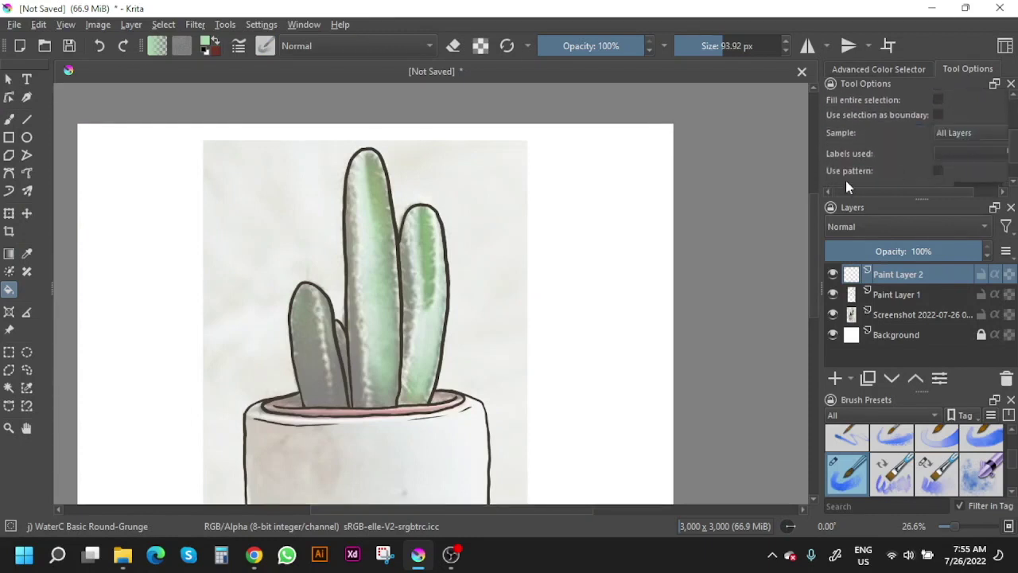
Step: Hide the reference photo and fill the middle, right, sliver and left cactus stems green
click(376, 280)
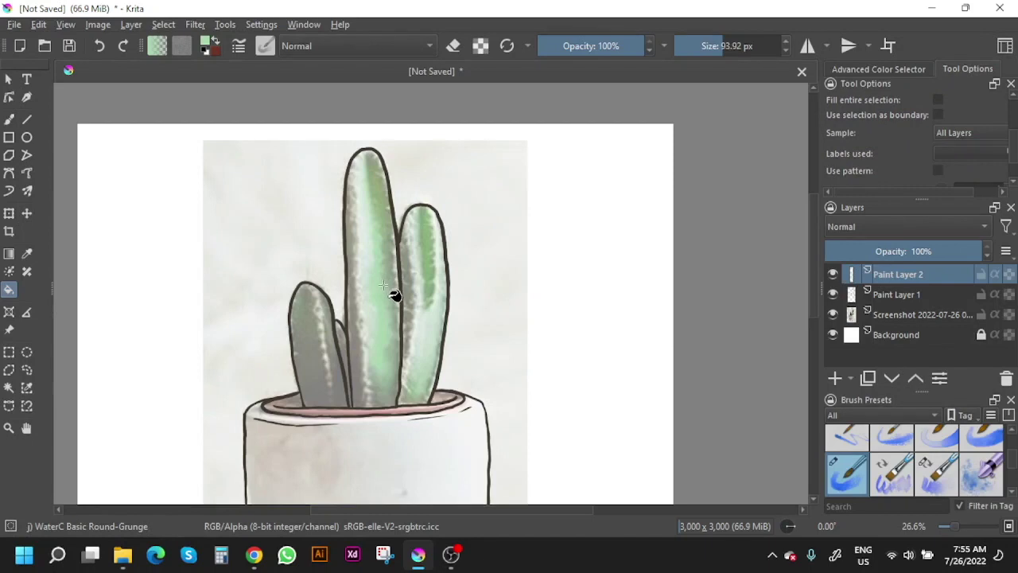
click(832, 314)
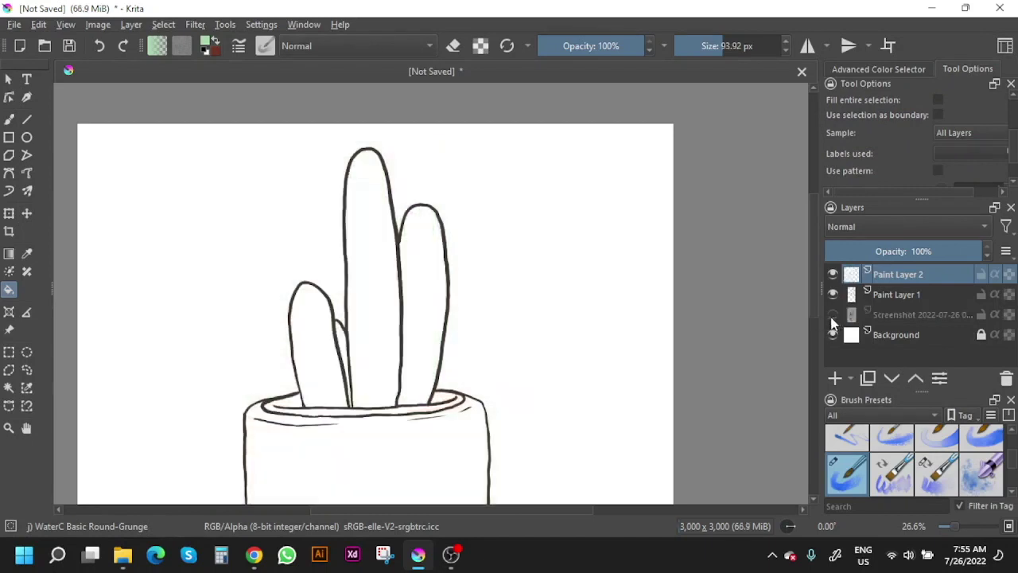
click(381, 274)
click(419, 282)
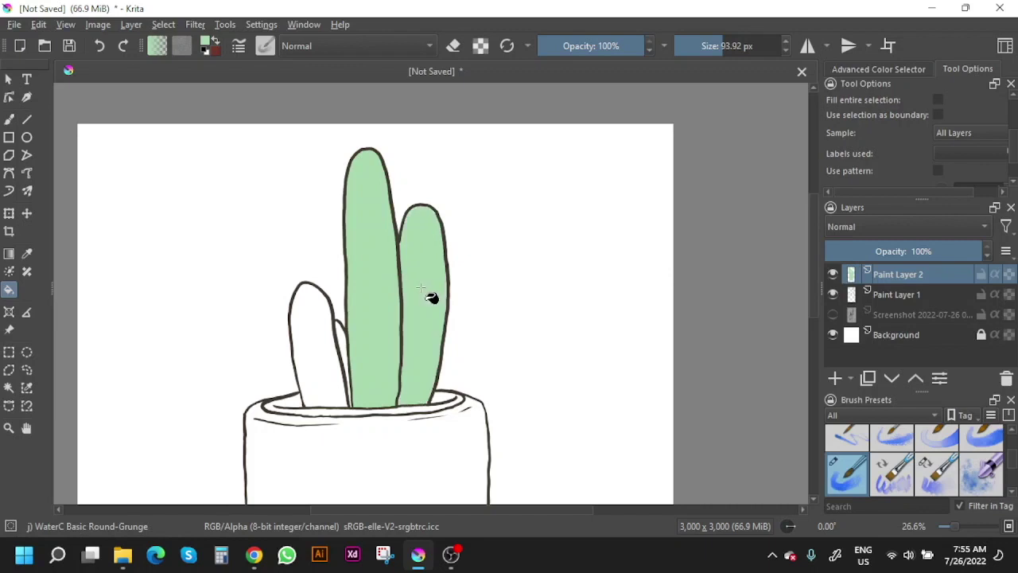
click(343, 338)
click(323, 346)
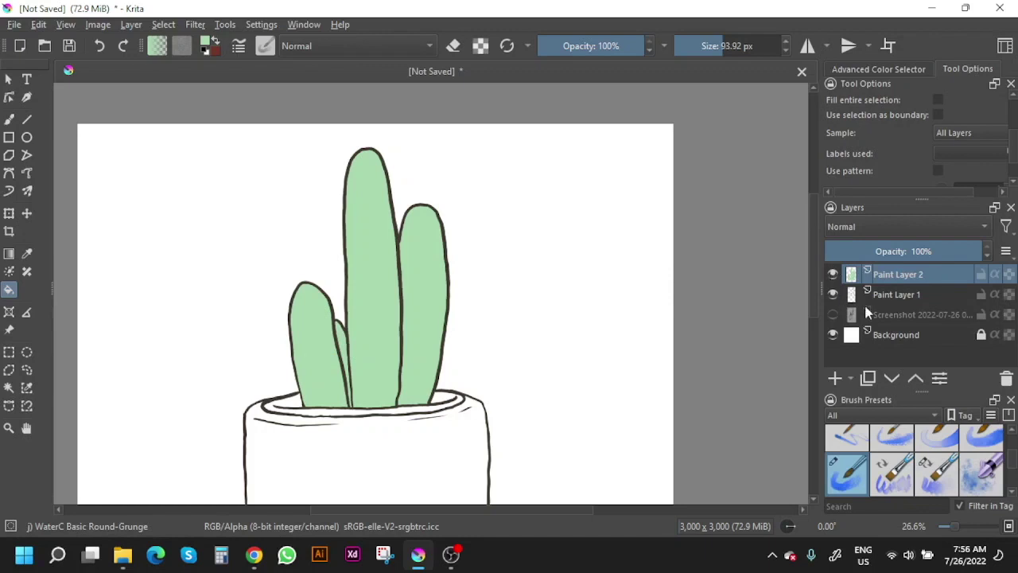
Step: On a new layer, fill the pot body pale yellow, undoing the fill inside the rim
click(835, 379)
drag(476, 299, 484, 215)
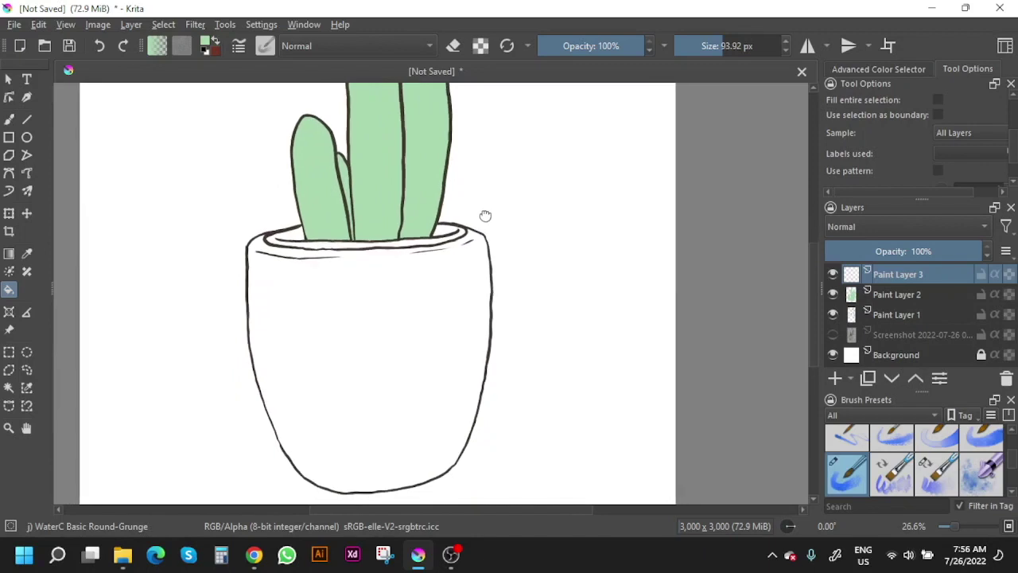
click(903, 69)
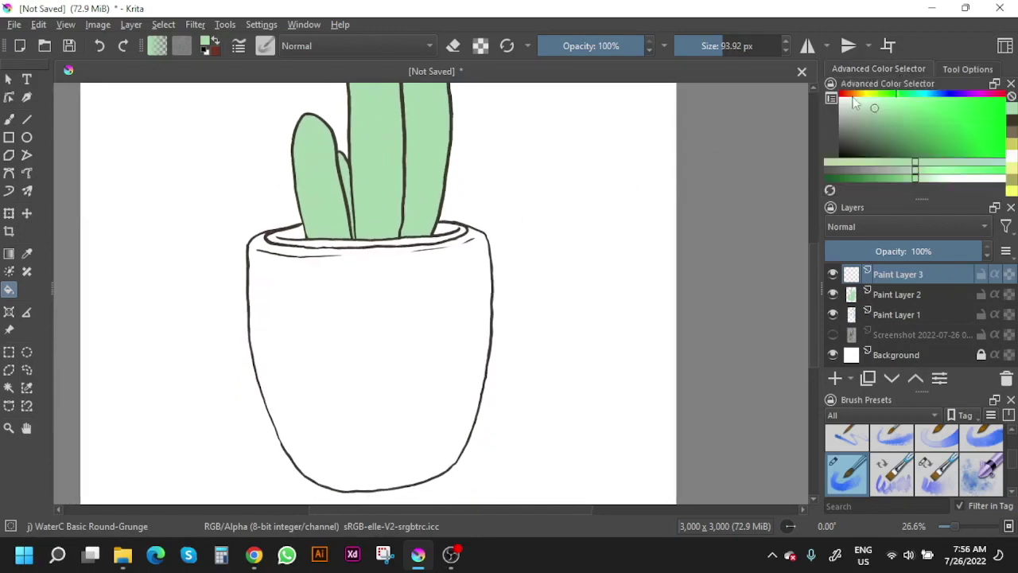
click(862, 93)
drag(862, 93, 889, 103)
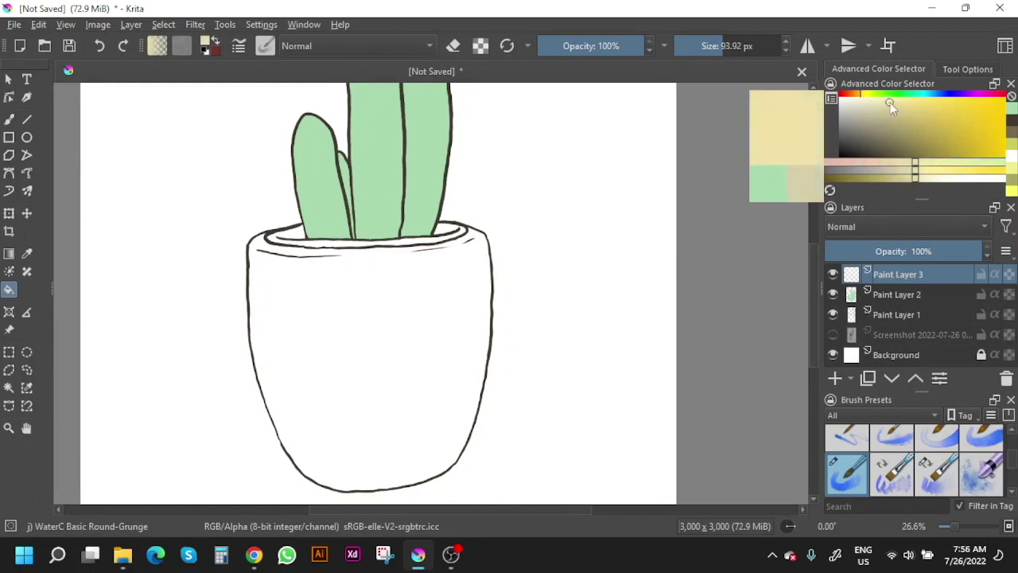
click(387, 307)
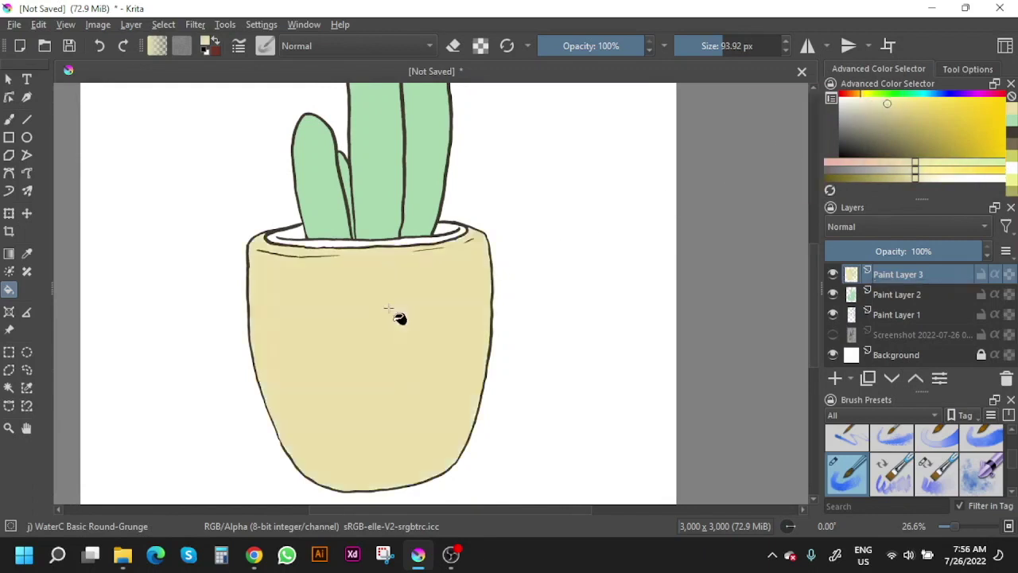
click(283, 240)
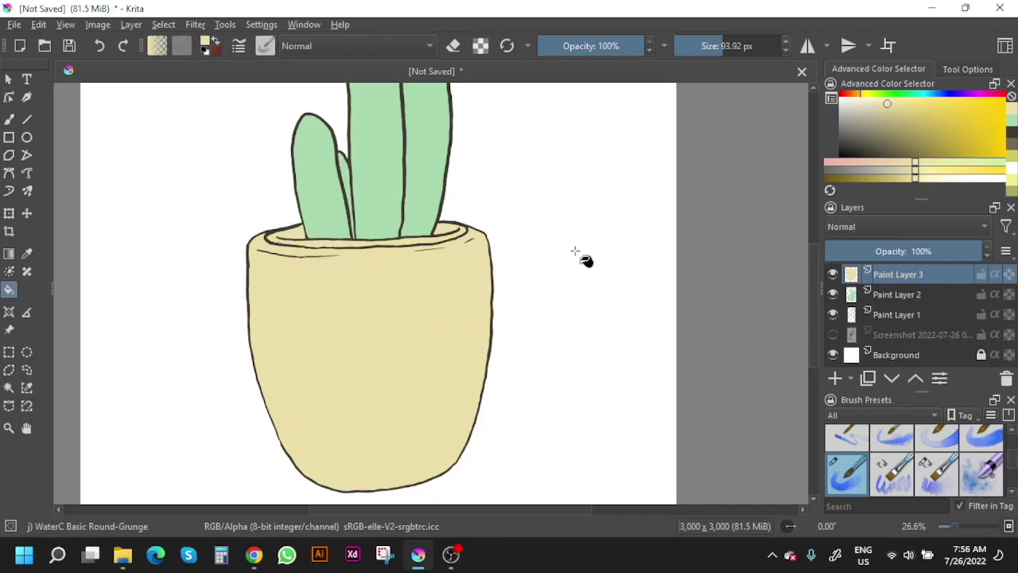
key(ctrl+z)
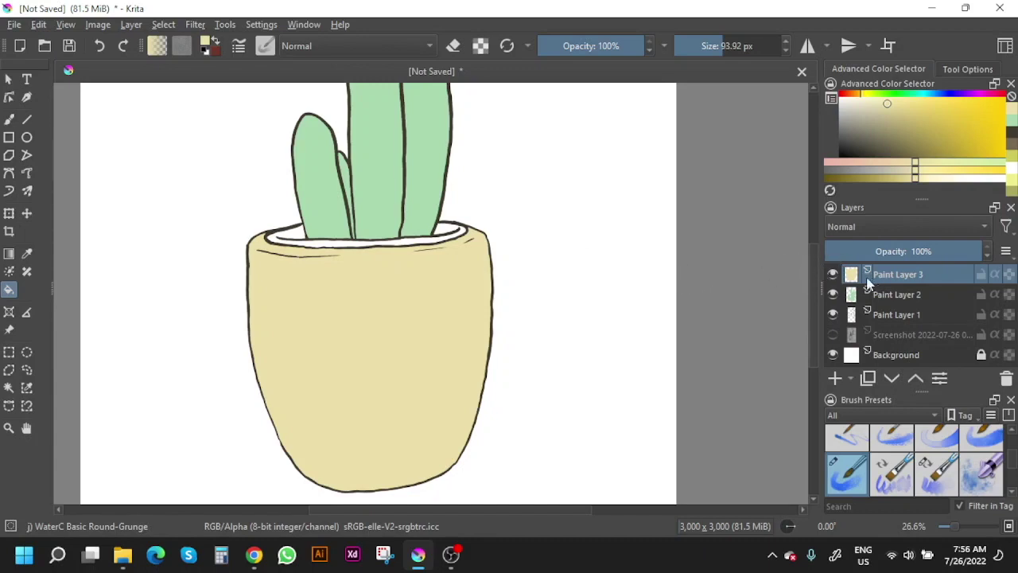
Step: On a new layer above the pot colour, fill the white inner rim strip with pale beige
click(834, 379)
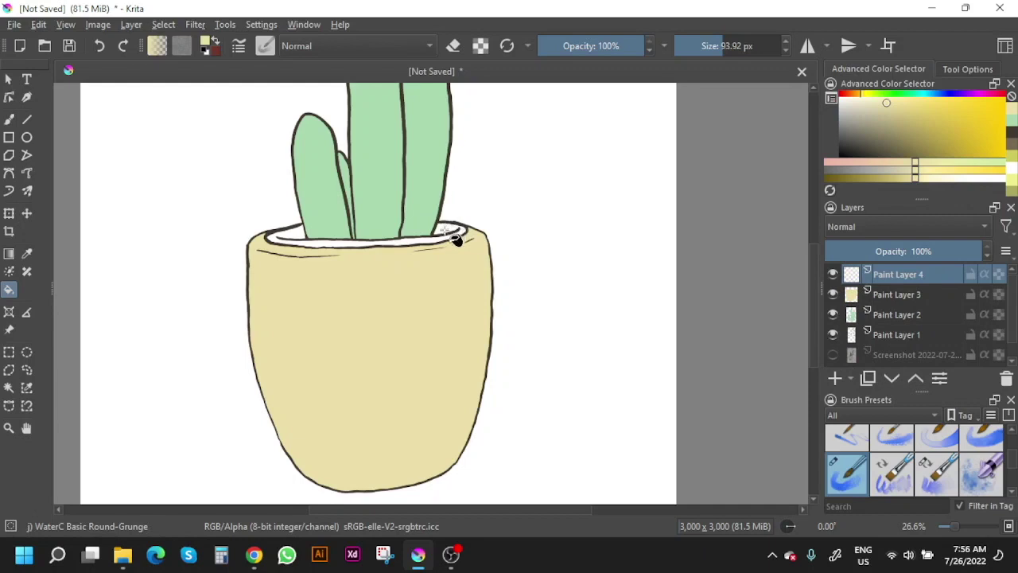
click(446, 231)
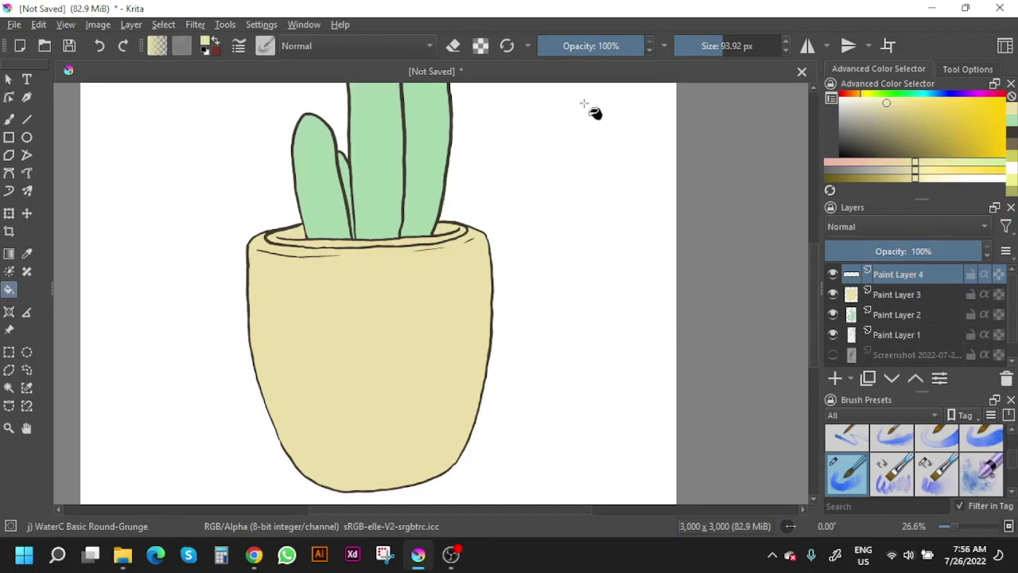
click(8, 80)
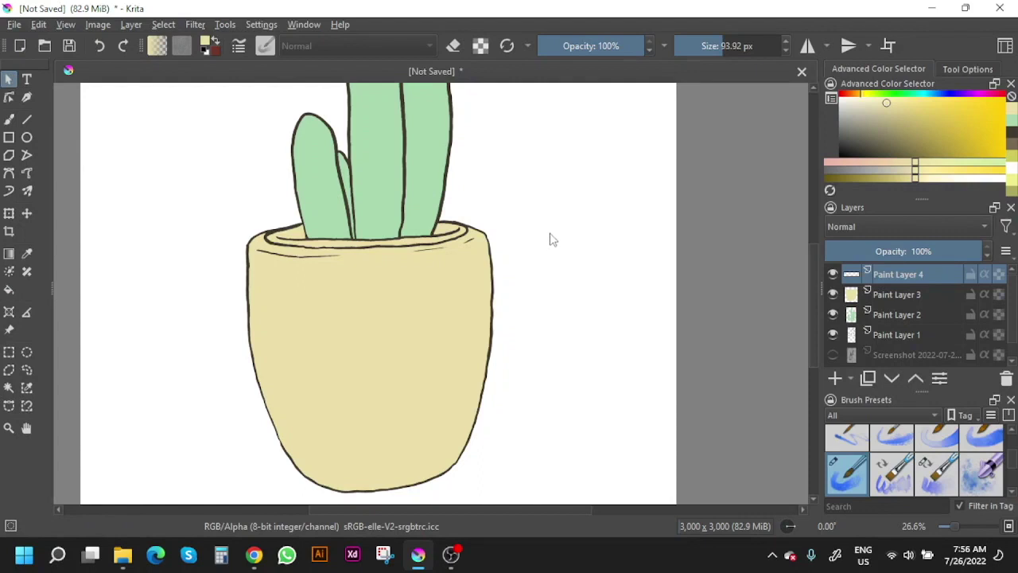
Step: Zoom out, then show the reference photo layer again at full opacity
key(z)
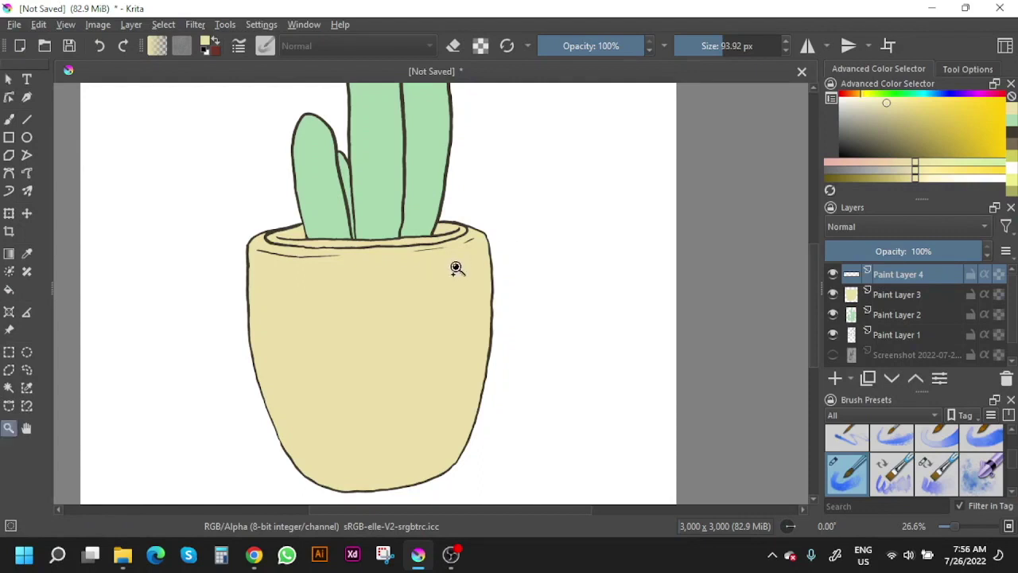
scroll(450, 273, down, 1)
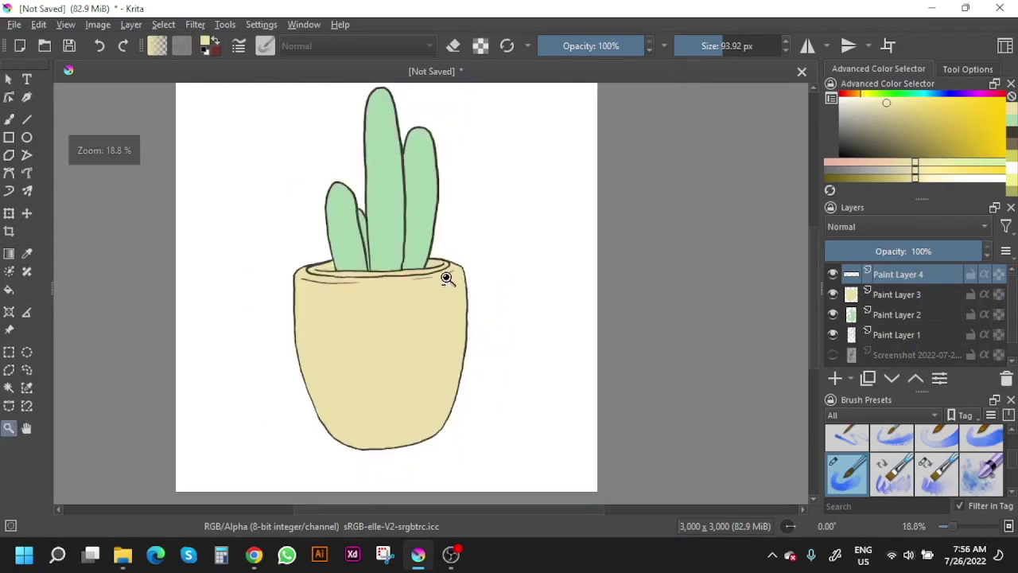
scroll(445, 287, down, 1)
scroll(432, 289, up, 1)
drag(431, 305, 440, 303)
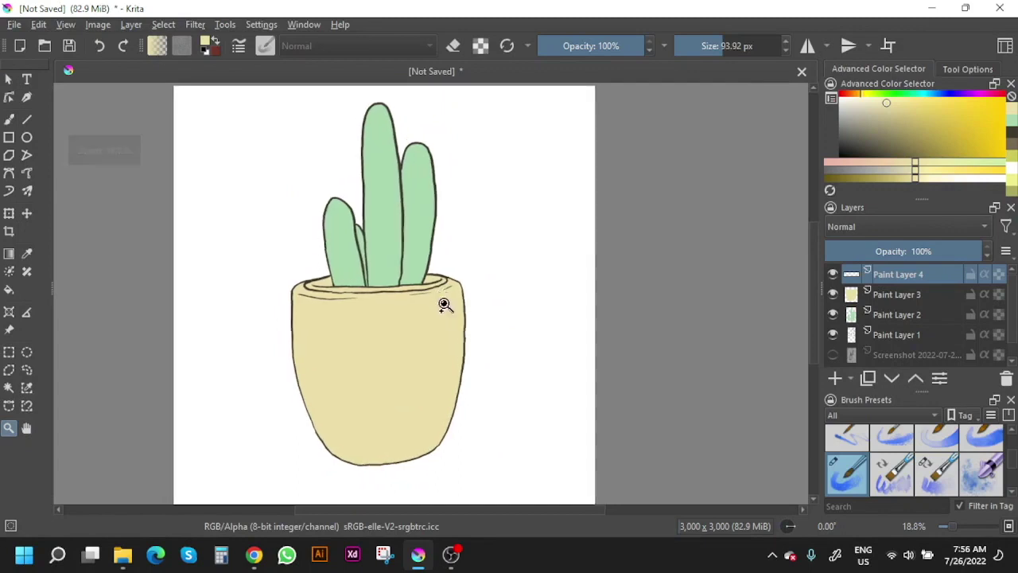
click(832, 354)
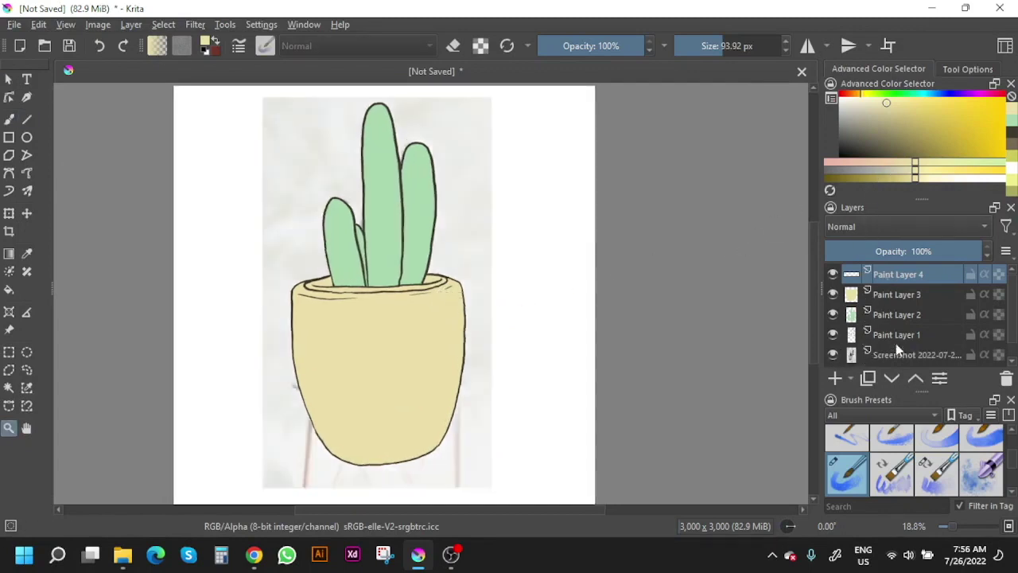
click(903, 355)
drag(911, 244, 972, 249)
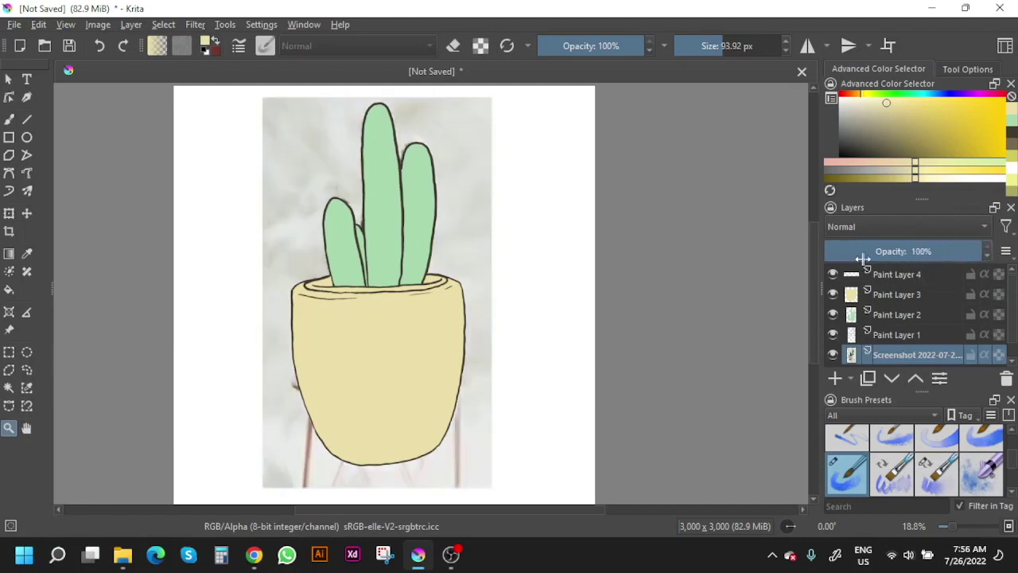
Step: Scale the reference photo down and move it to the canvas's upper right
click(8, 212)
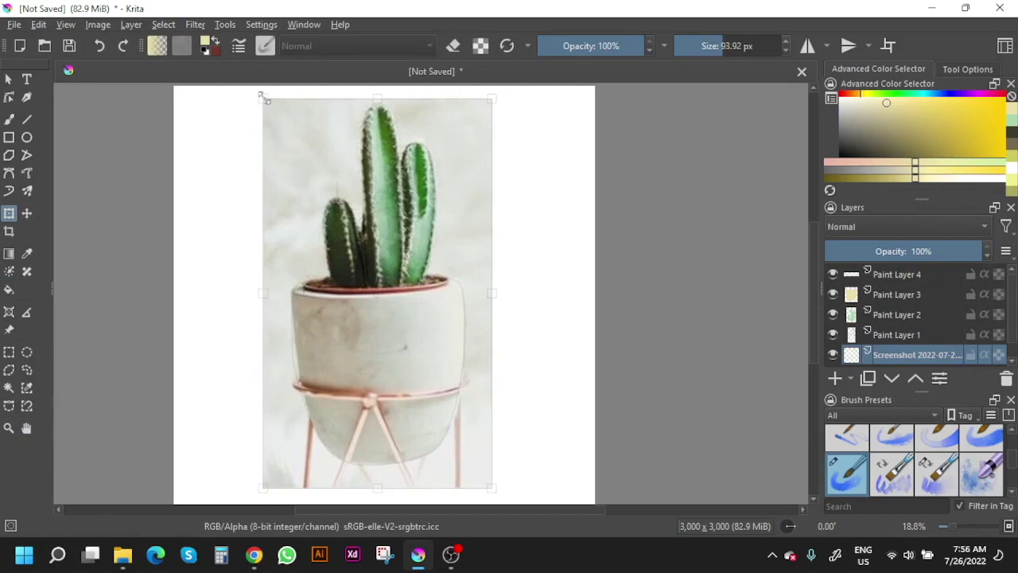
drag(261, 96, 391, 295)
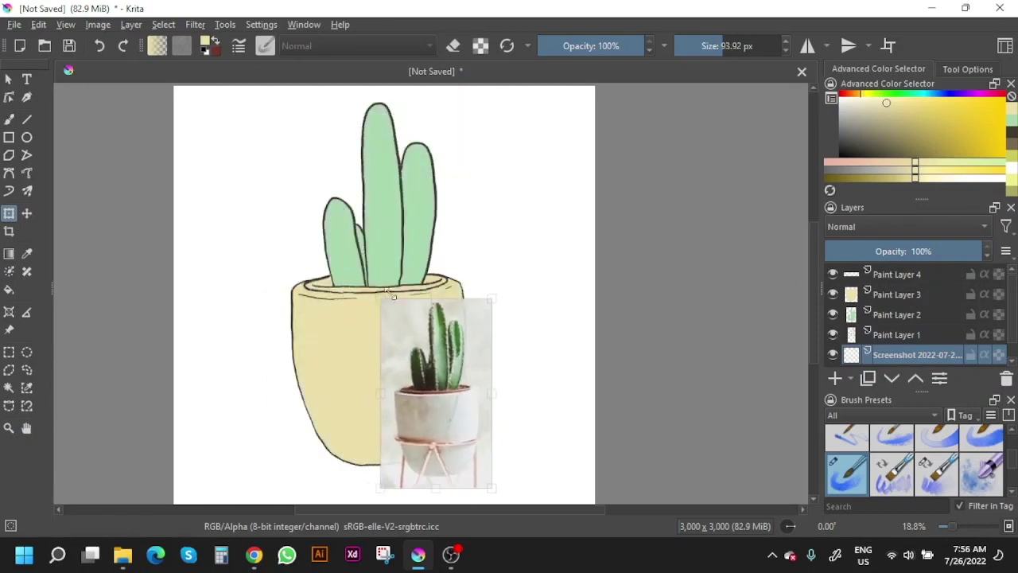
drag(450, 345, 545, 163)
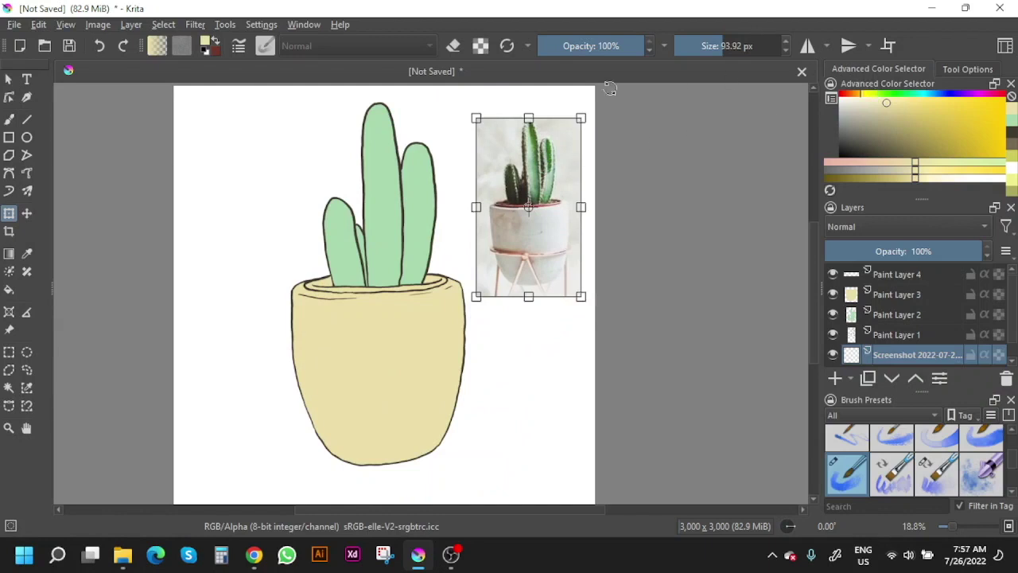
click(9, 80)
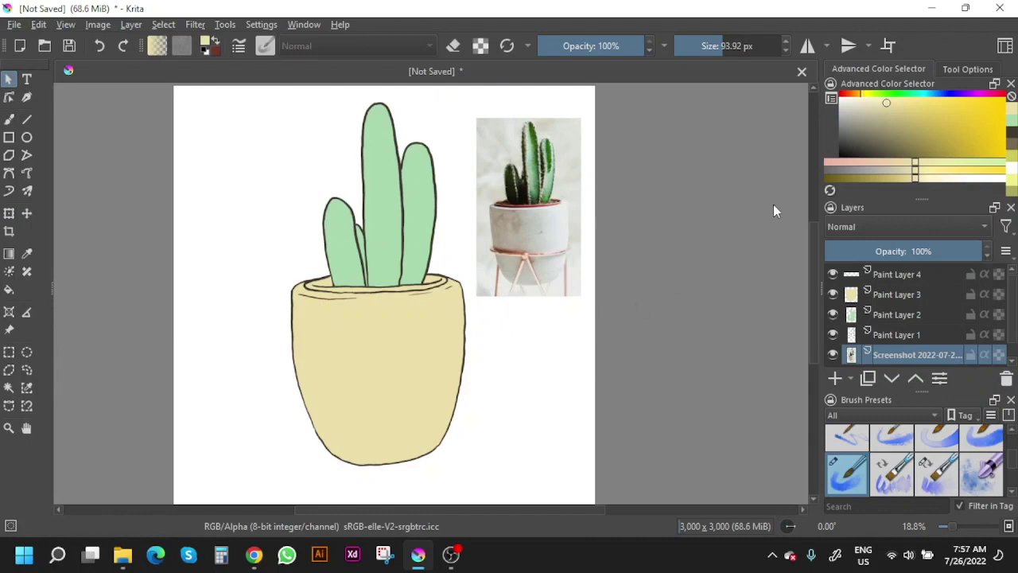
Step: Clip a new mask layer to the cactus colour layer and pick a darker green
click(888, 315)
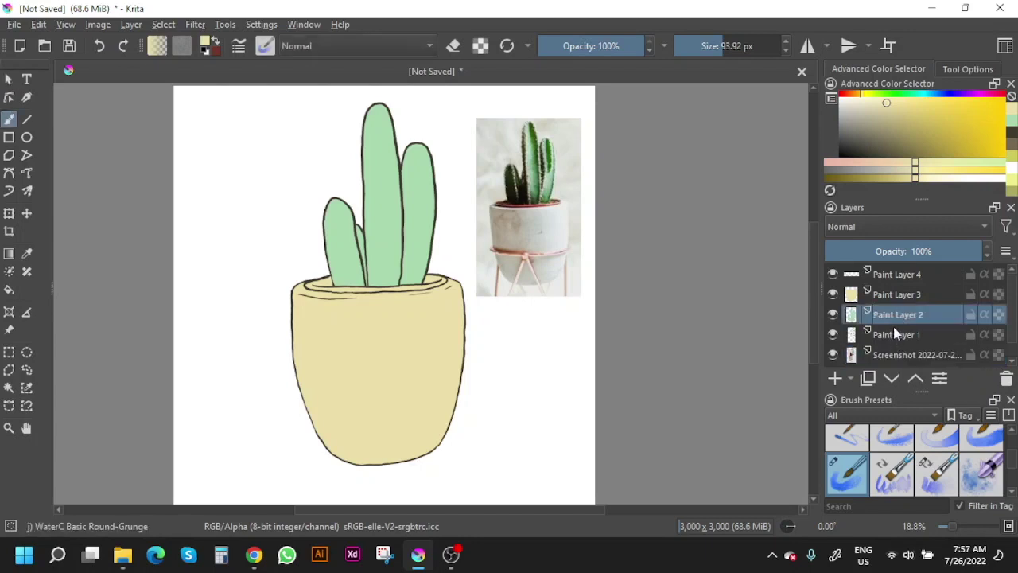
key(ctrl+shift+g)
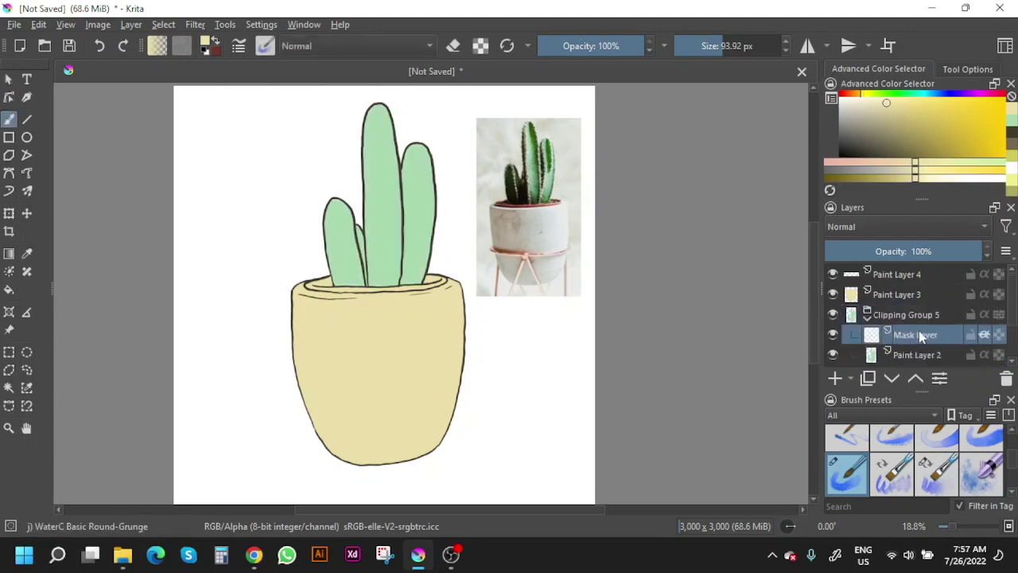
click(891, 95)
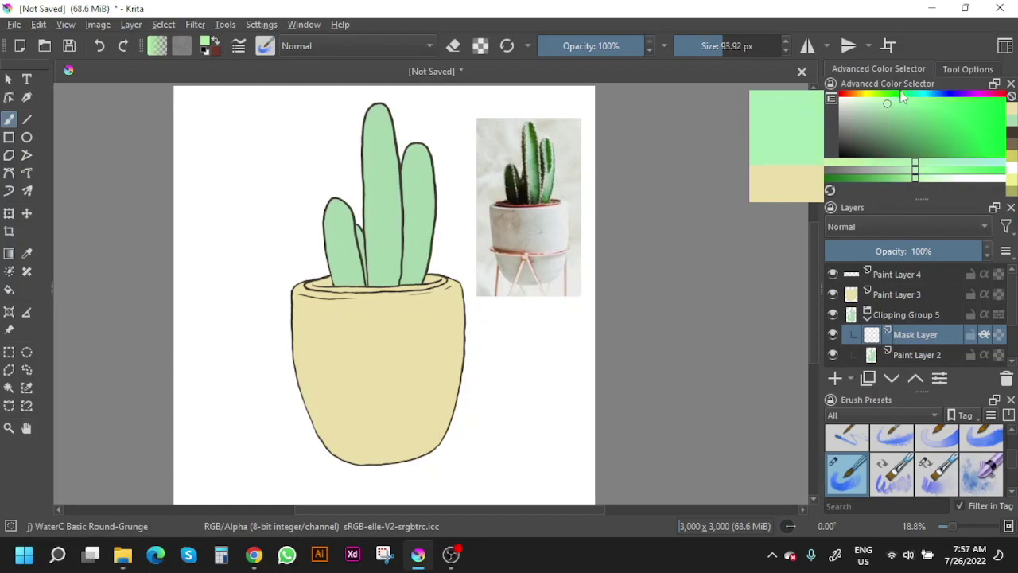
mouse_move(883, 133)
mouse_down()
mouse_move(888, 150)
mouse_move(899, 148)
mouse_up()
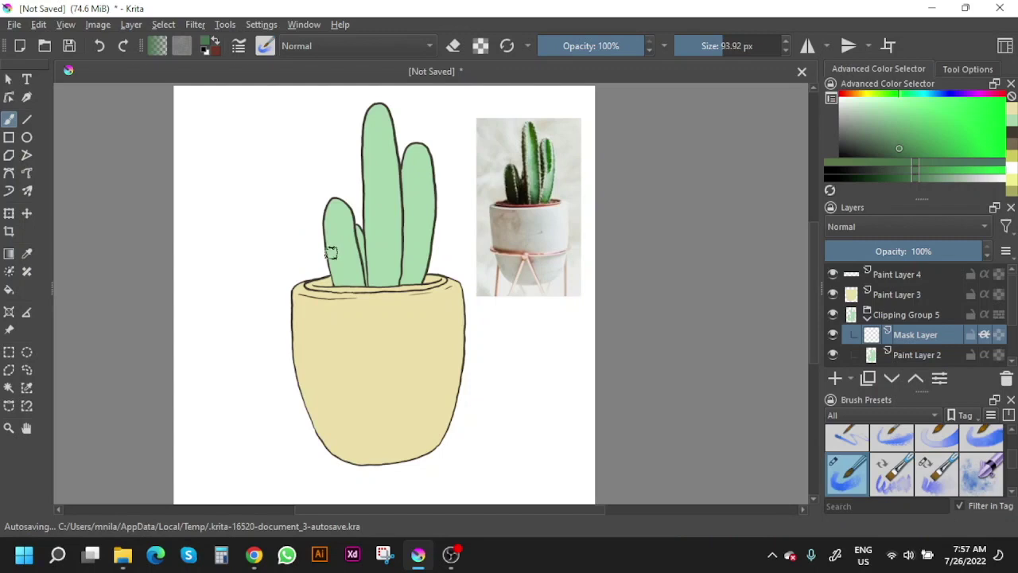
Step: Paint darker green watercolour shading on the left and central cactus arms
mouse_move(339, 264)
mouse_down()
mouse_move(333, 275)
mouse_move(351, 264)
mouse_move(328, 219)
mouse_move(344, 223)
mouse_move(353, 268)
mouse_up()
mouse_move(357, 230)
mouse_down()
mouse_move(363, 258)
mouse_move(343, 270)
mouse_move(351, 261)
mouse_move(330, 204)
mouse_move(335, 279)
mouse_move(340, 216)
mouse_up()
mouse_move(350, 270)
mouse_down()
mouse_move(340, 208)
mouse_move(359, 279)
mouse_up()
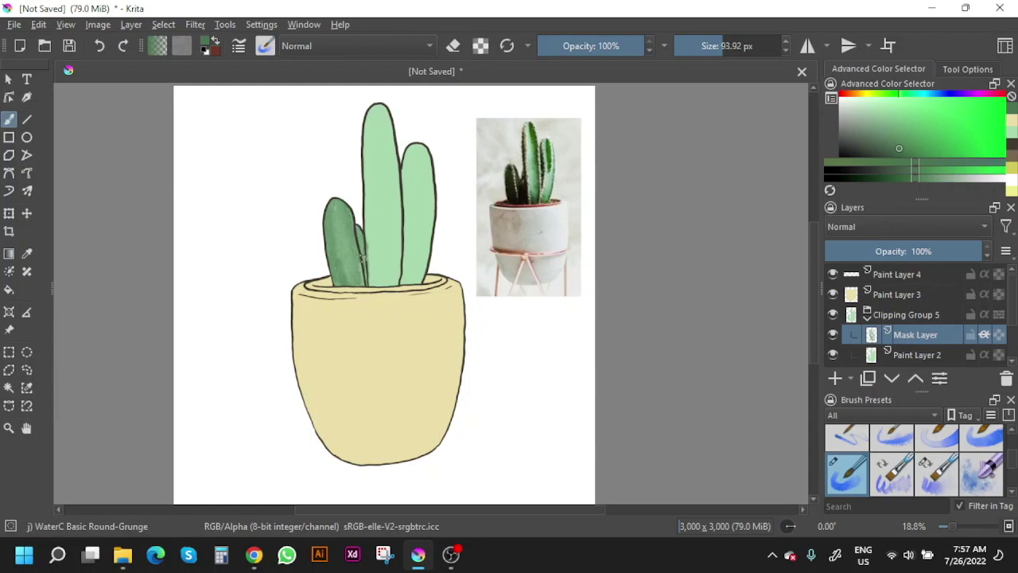
mouse_move(368, 261)
mouse_down()
mouse_move(359, 117)
mouse_move(368, 276)
mouse_up()
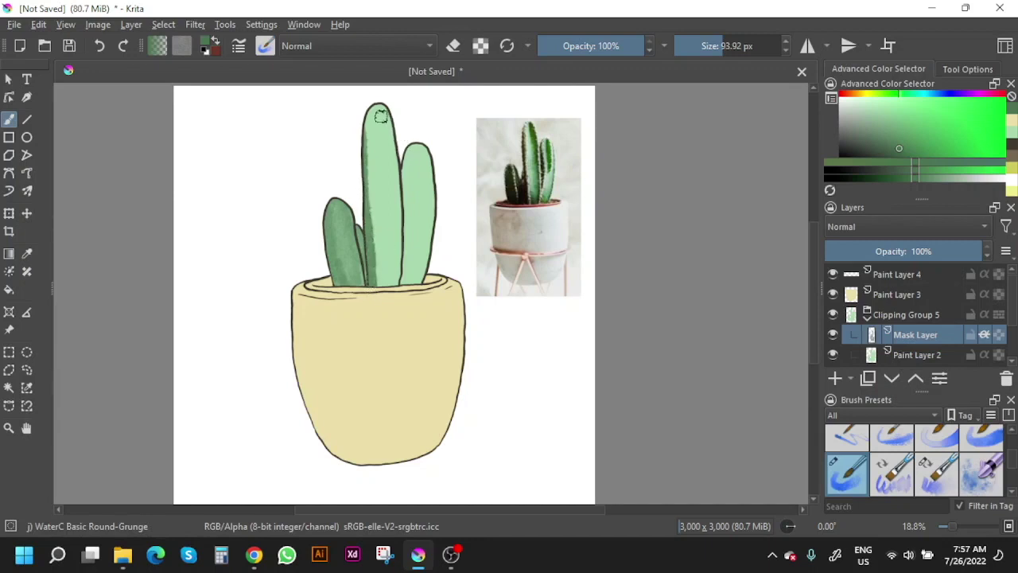
drag(387, 118, 395, 162)
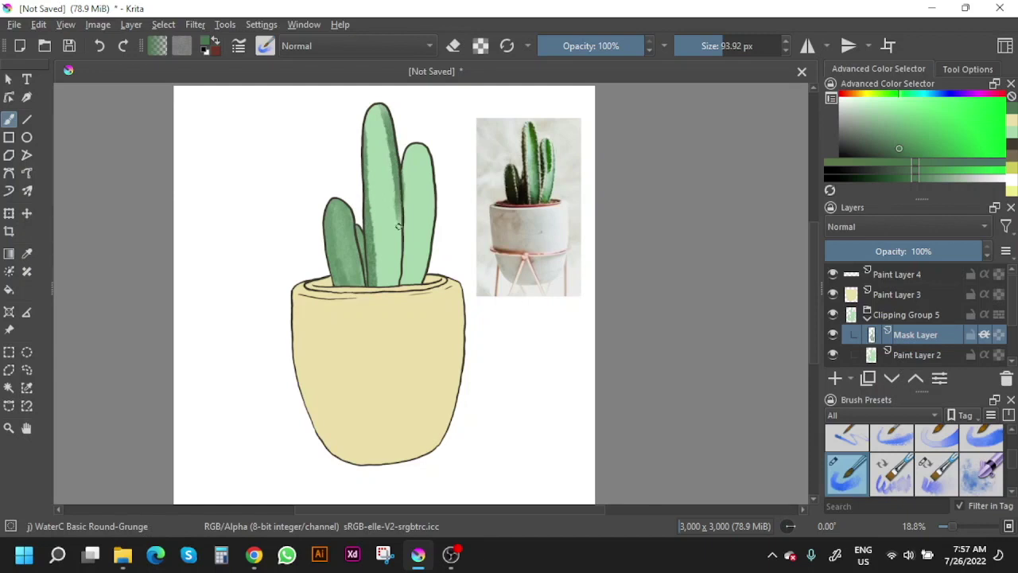
drag(379, 113, 383, 137)
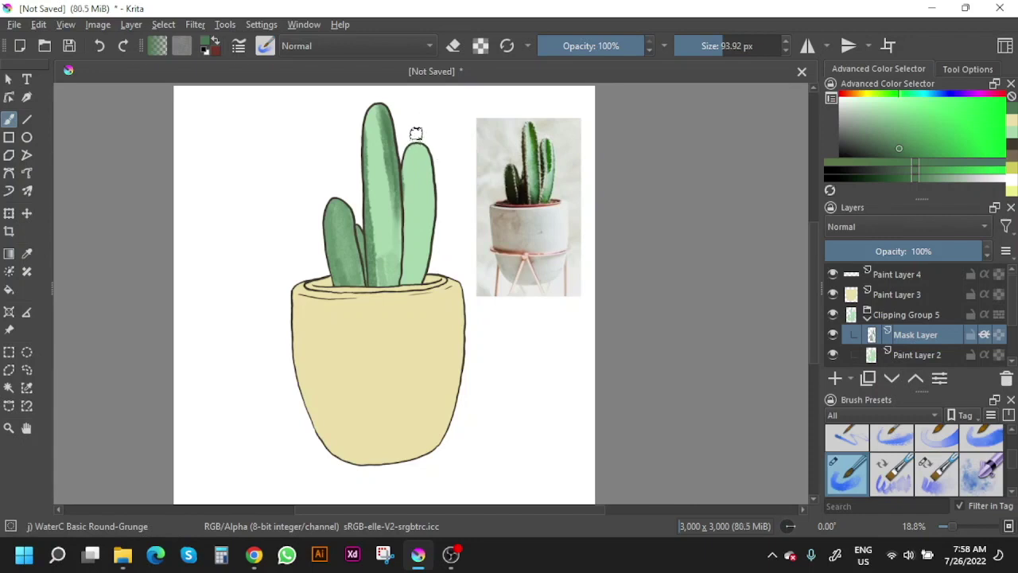
Step: Enlarge the brush and shade down the right cactus from its tip
click(728, 46)
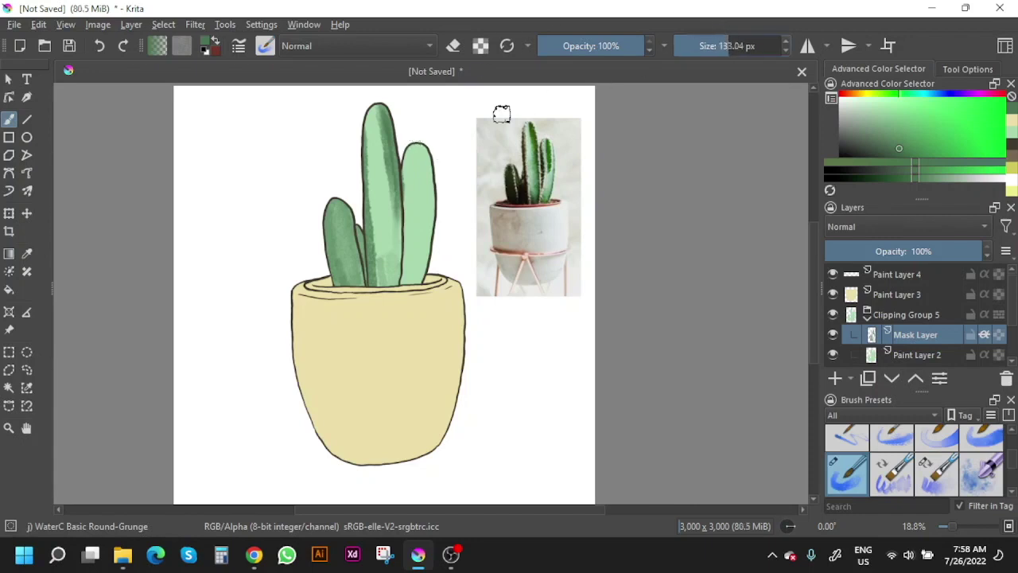
drag(413, 140, 414, 202)
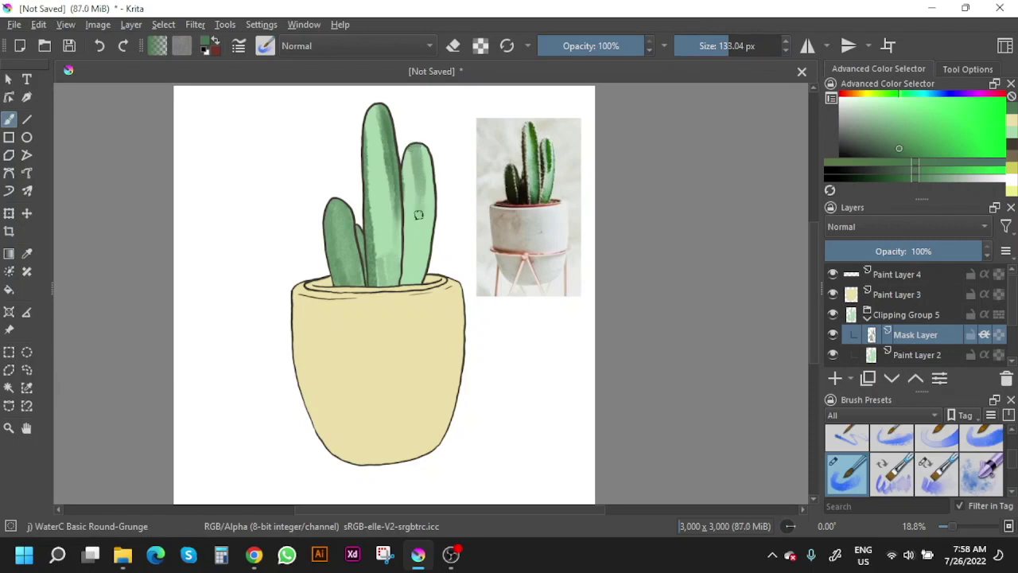
drag(406, 153, 407, 262)
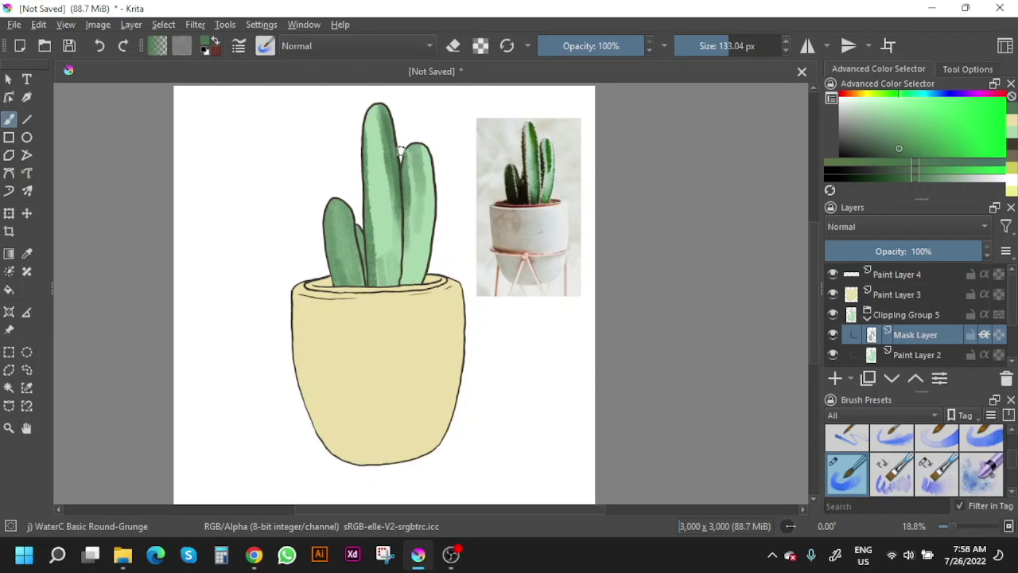
drag(420, 140, 415, 278)
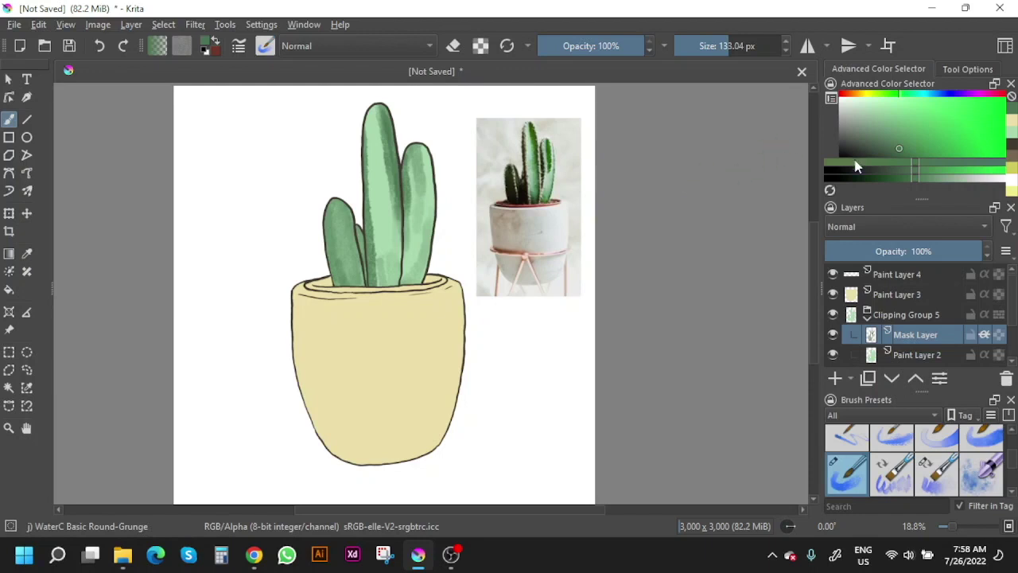
Step: Add lighter green strokes down the central and right cactus stems
click(935, 98)
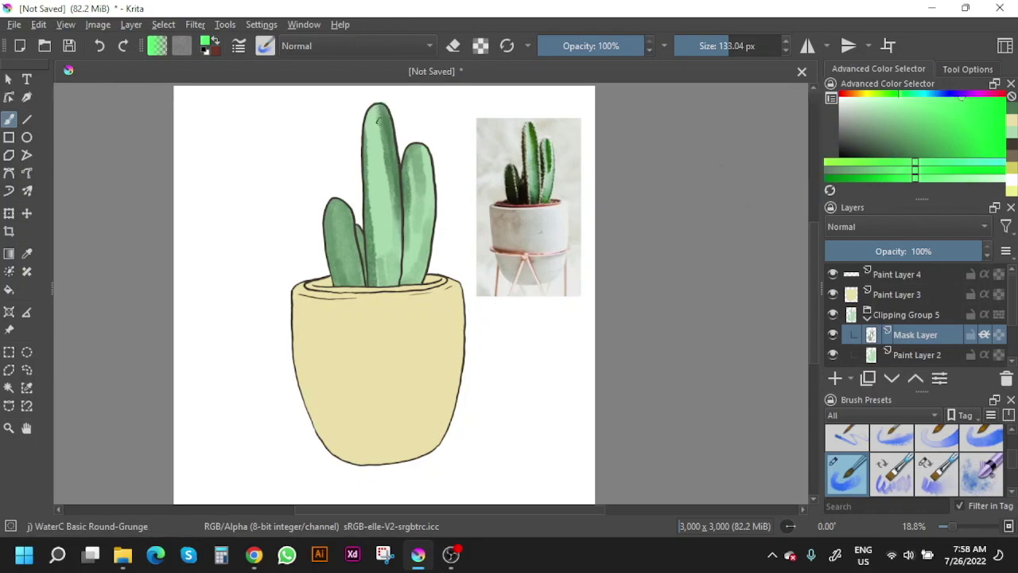
drag(380, 117, 381, 134)
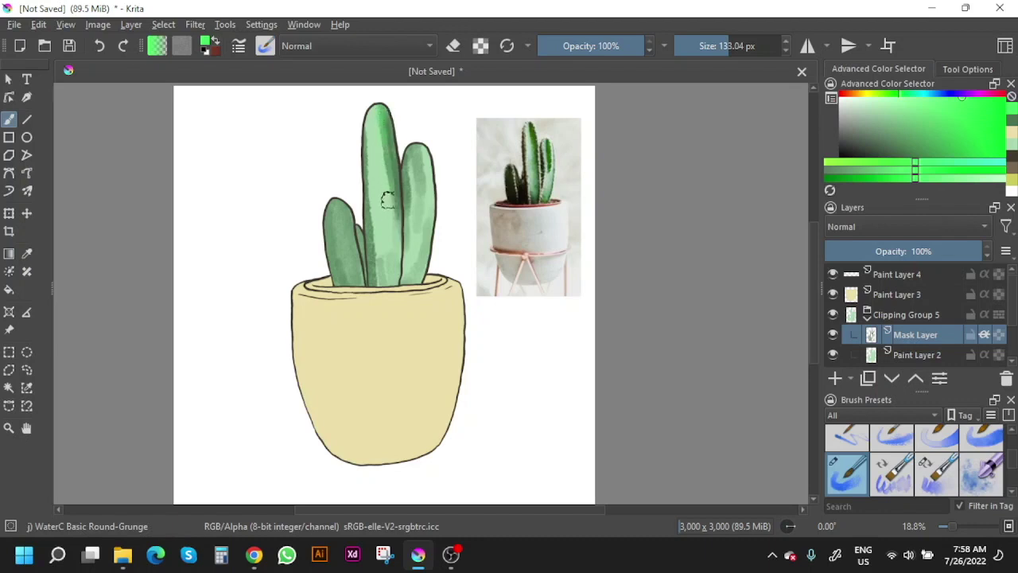
mouse_move(388, 201)
mouse_down()
mouse_move(389, 284)
mouse_move(393, 255)
mouse_up()
mouse_move(415, 189)
mouse_down()
mouse_move(416, 153)
mouse_move(421, 195)
mouse_up()
mouse_move(421, 195)
mouse_down()
mouse_move(419, 153)
mouse_move(423, 210)
mouse_up()
mouse_move(423, 211)
mouse_down()
mouse_move(423, 161)
mouse_move(415, 282)
mouse_up()
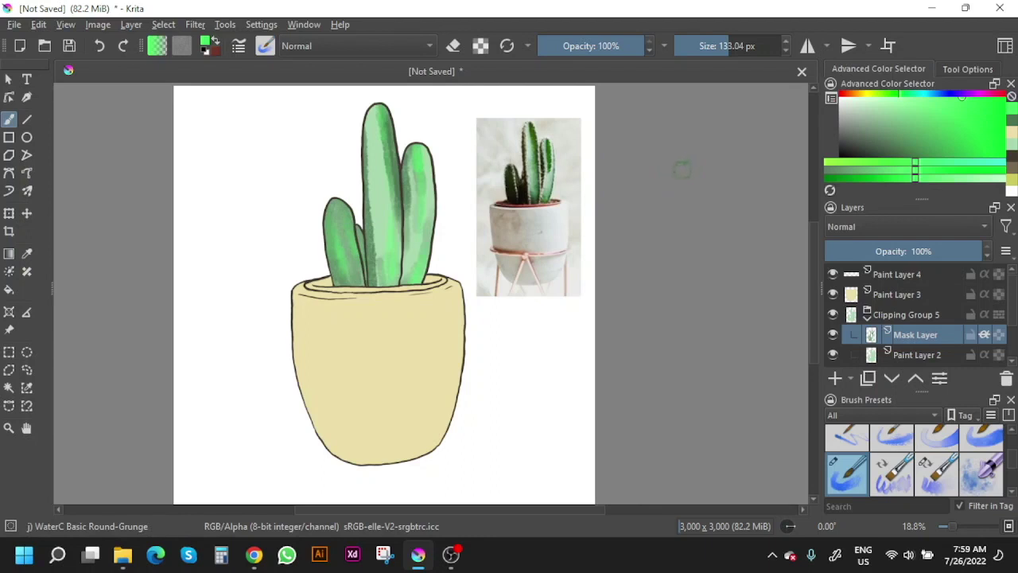
Step: With an even lighter green, touch up the tall cactus top, middle stem and right side
drag(937, 107, 924, 130)
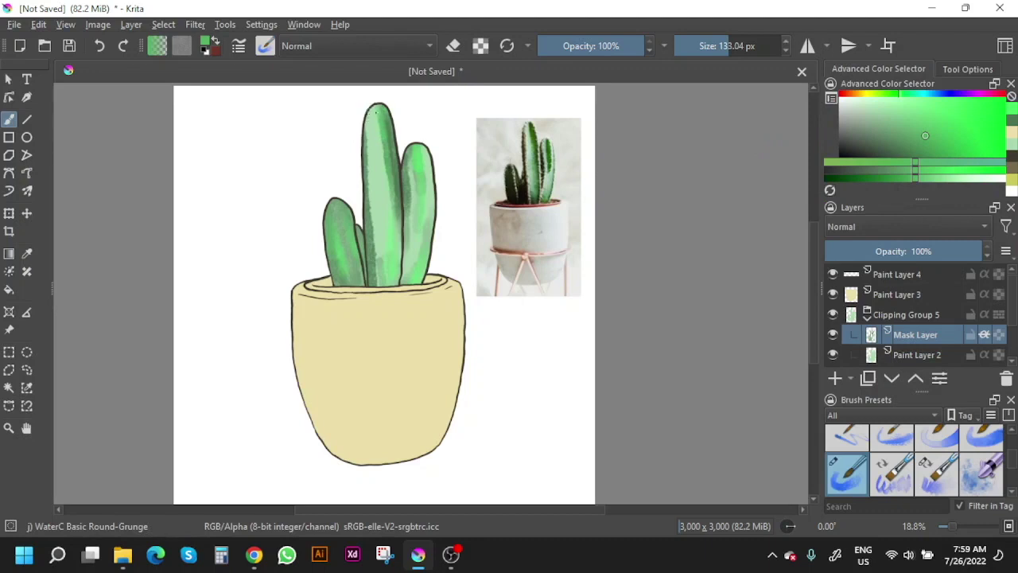
drag(377, 112, 396, 146)
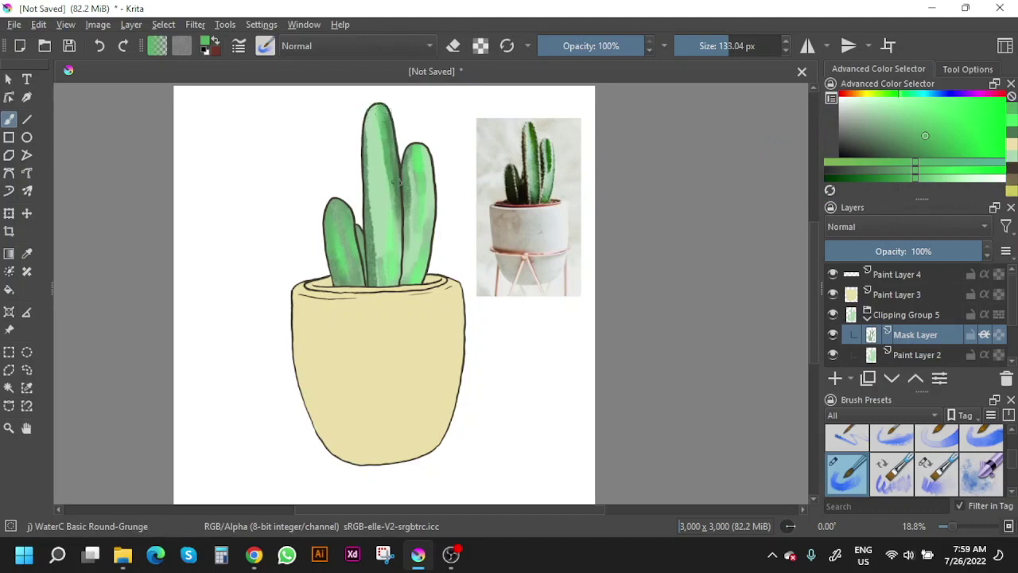
drag(394, 163, 392, 225)
drag(415, 151, 432, 250)
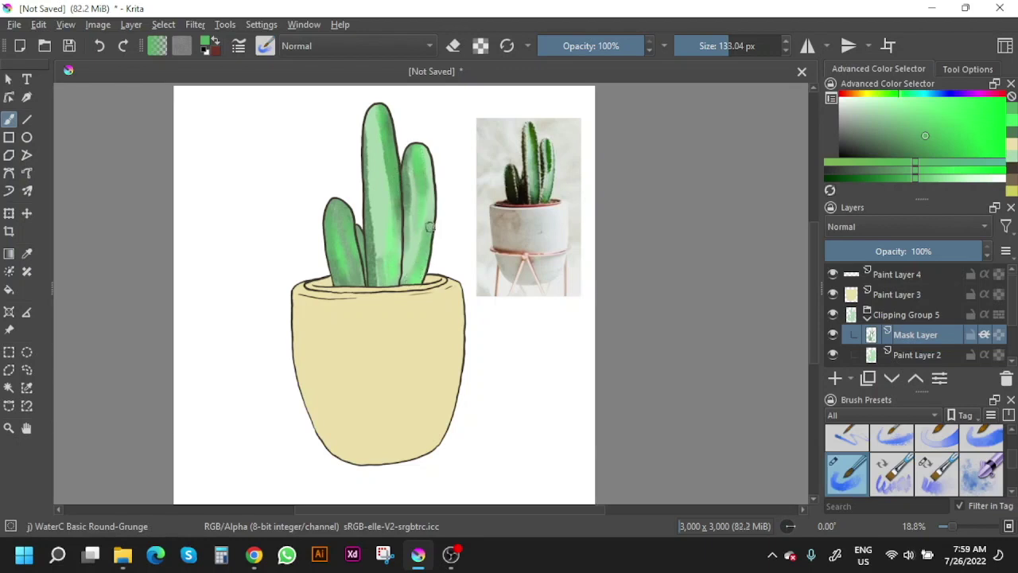
drag(381, 249, 387, 274)
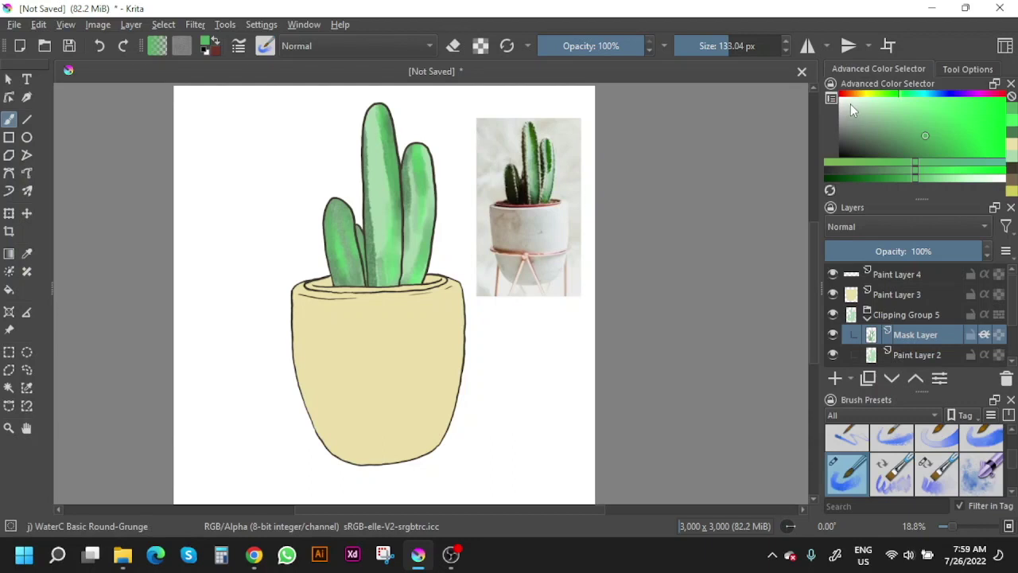
drag(849, 102, 841, 97)
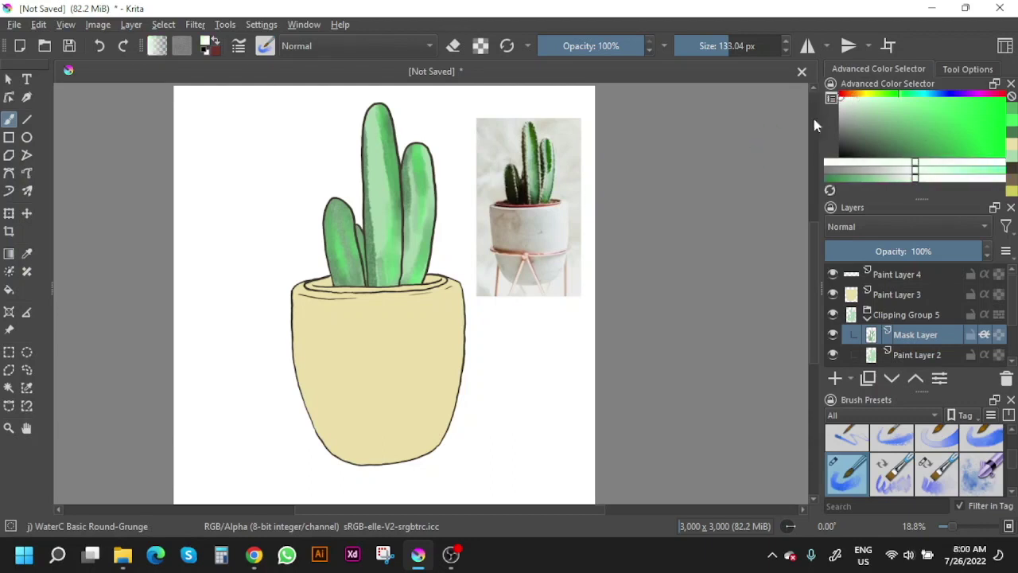
Step: Switch to the Basic-5 Size brush and dab a white highlight on the cactus tip
right_click(392, 265)
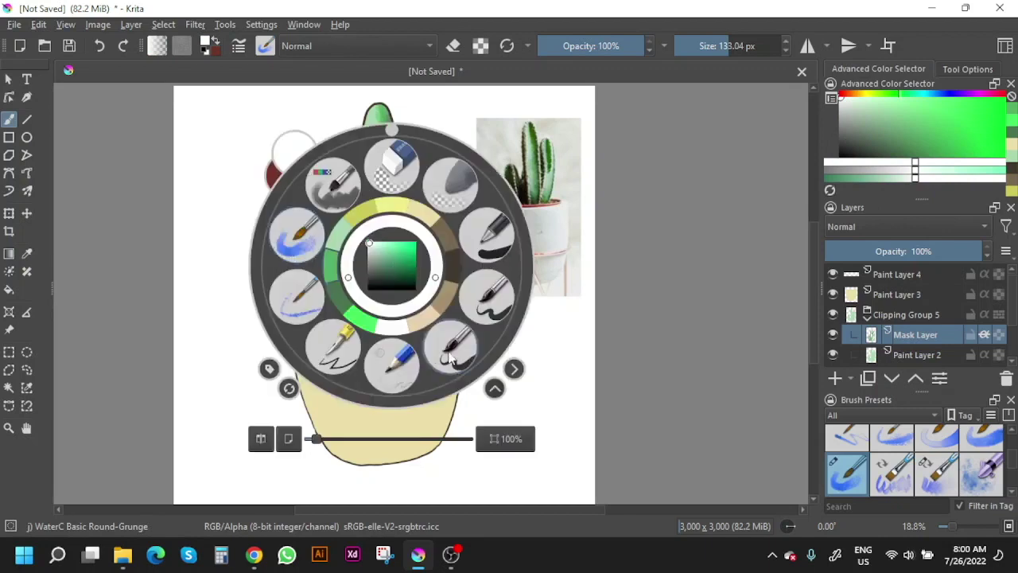
click(451, 356)
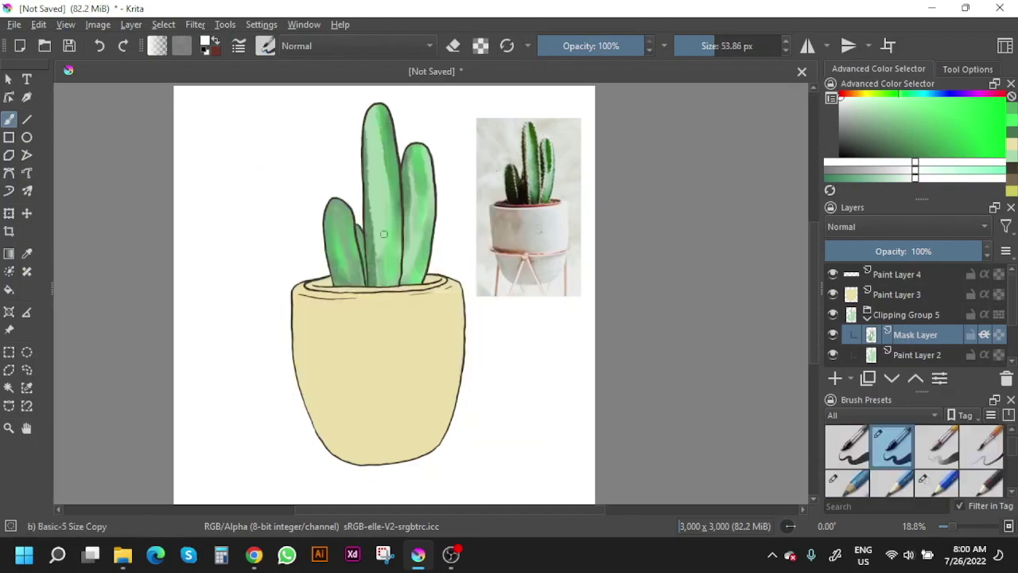
click(381, 105)
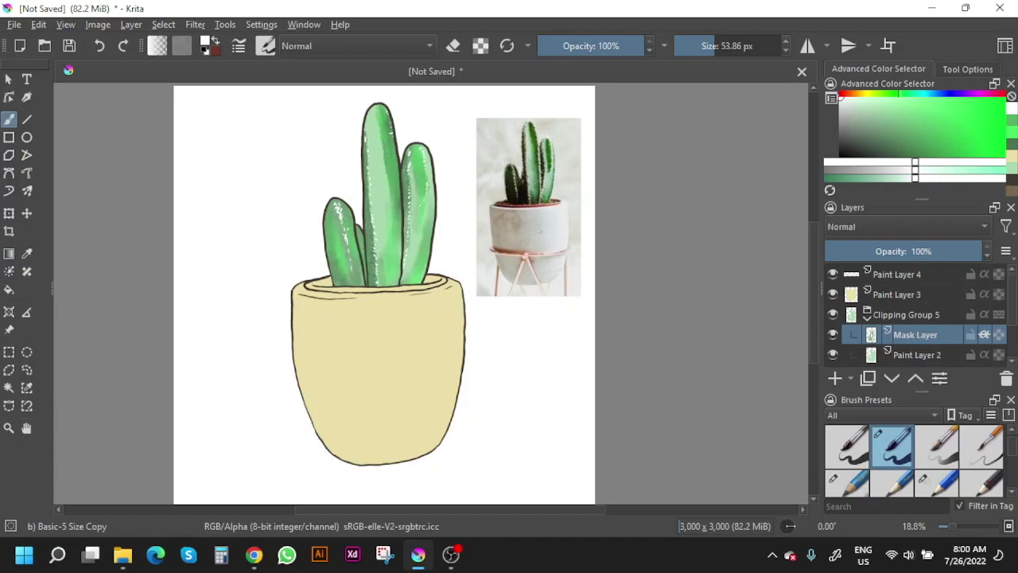
click(916, 275)
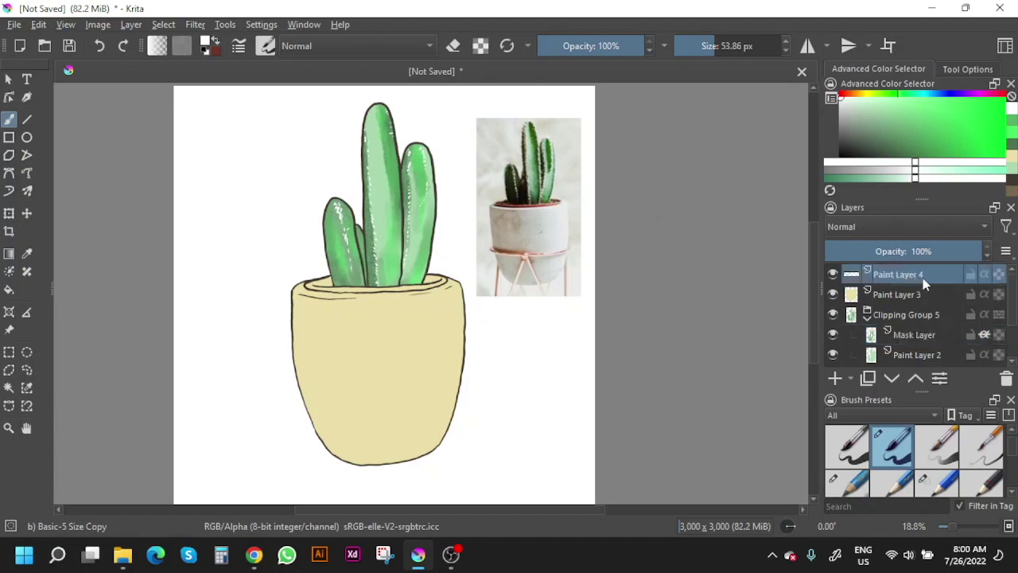
Step: On a new layer, draw dark green spines along the middle, left and right cactus edges
click(834, 378)
drag(863, 140, 859, 149)
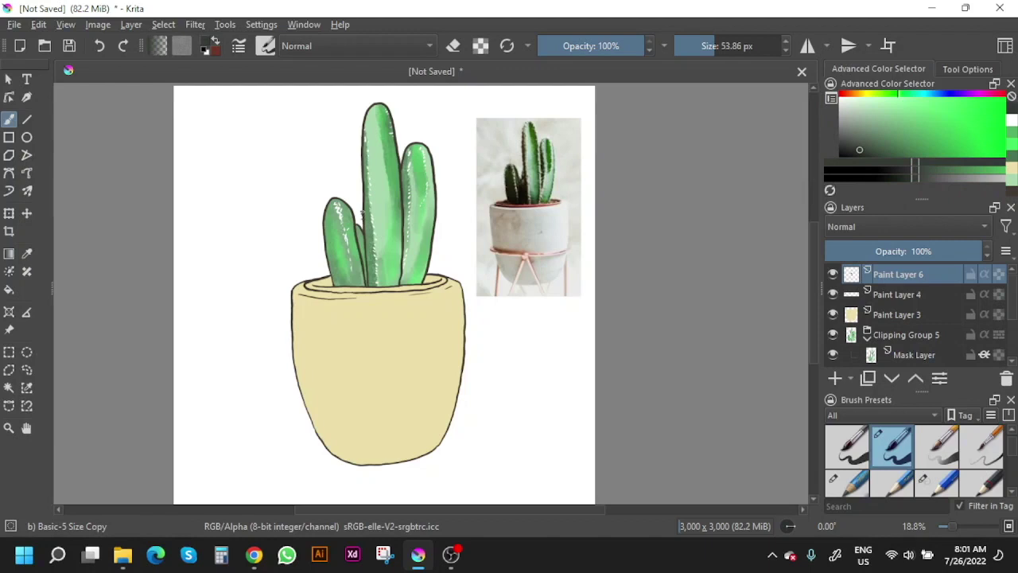
drag(362, 206, 362, 167)
drag(361, 139, 371, 104)
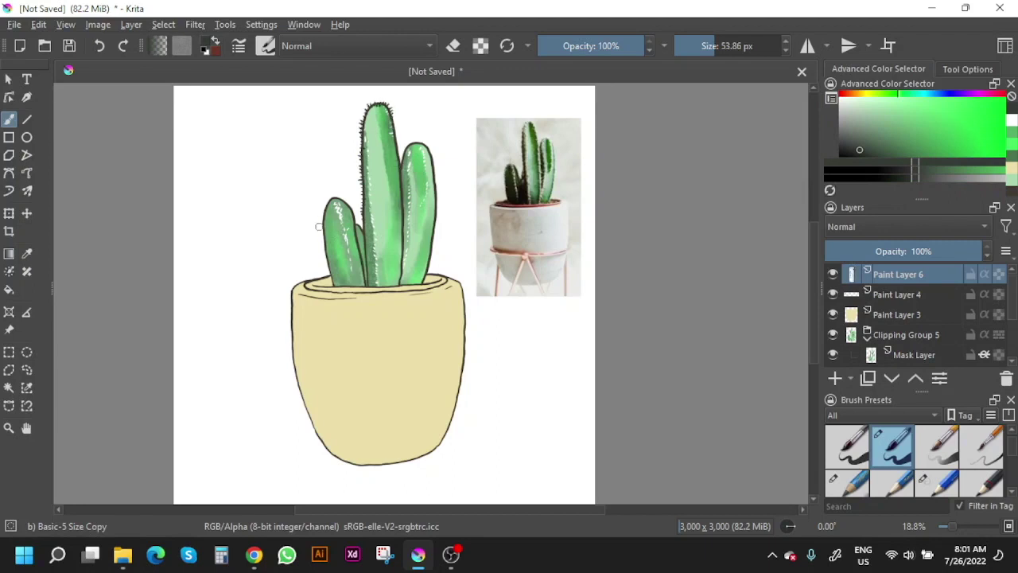
click(330, 200)
drag(420, 259, 431, 264)
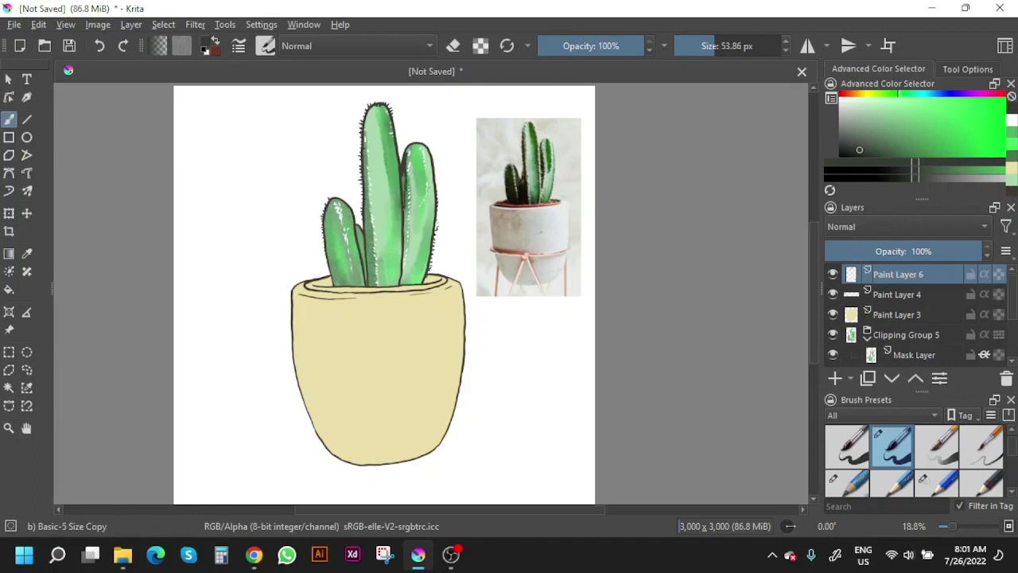
drag(404, 179, 404, 187)
drag(360, 229, 364, 262)
drag(360, 234, 357, 225)
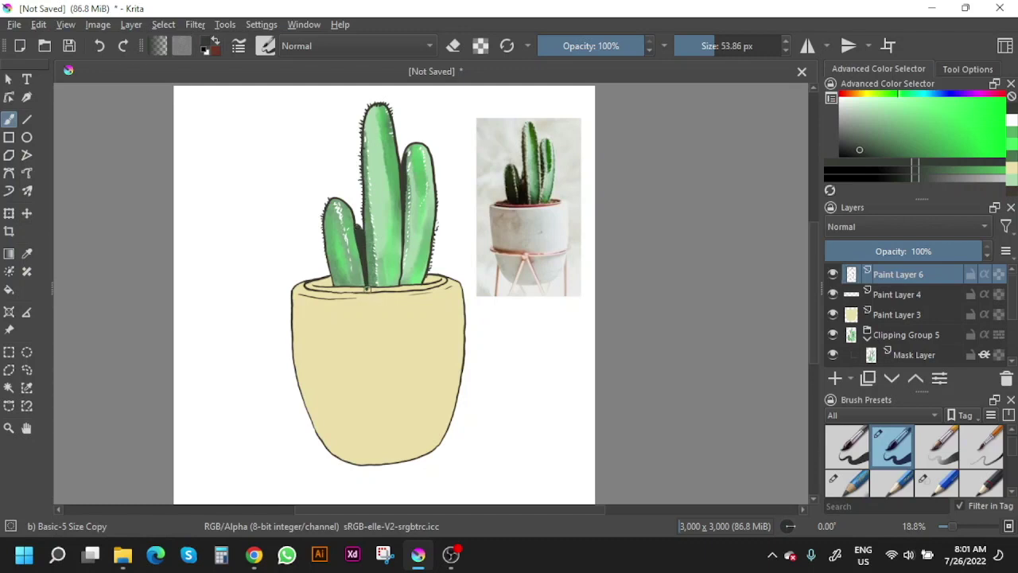
Step: Enlarge the brush to about 112 px, try dark shading on the left arm, then undo it
key(e)
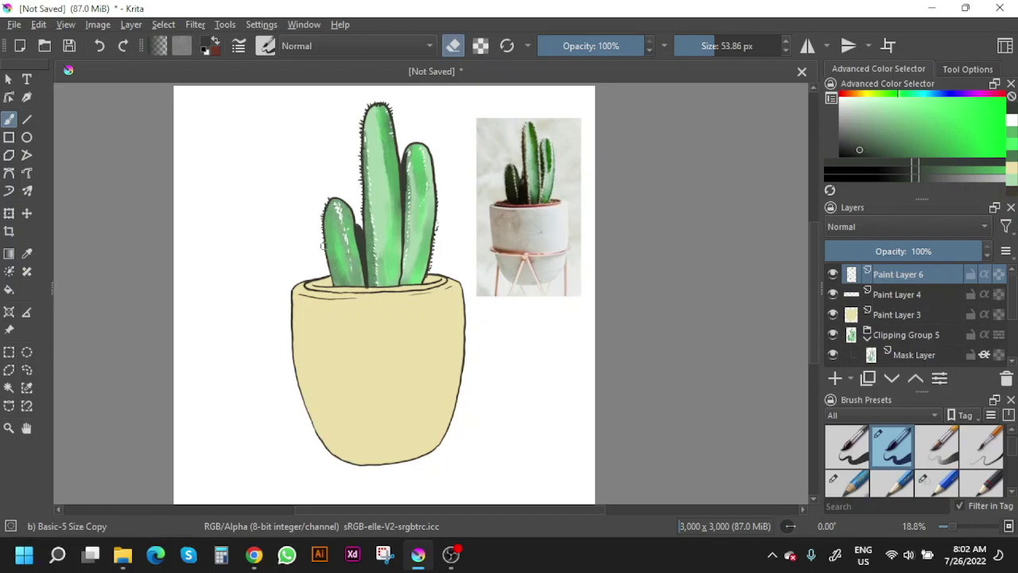
key(e)
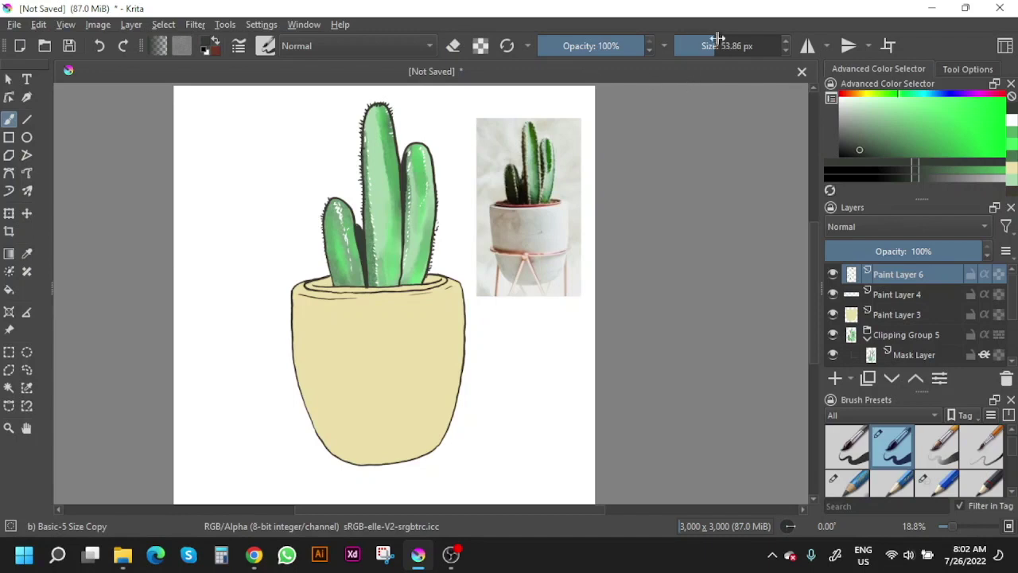
click(727, 45)
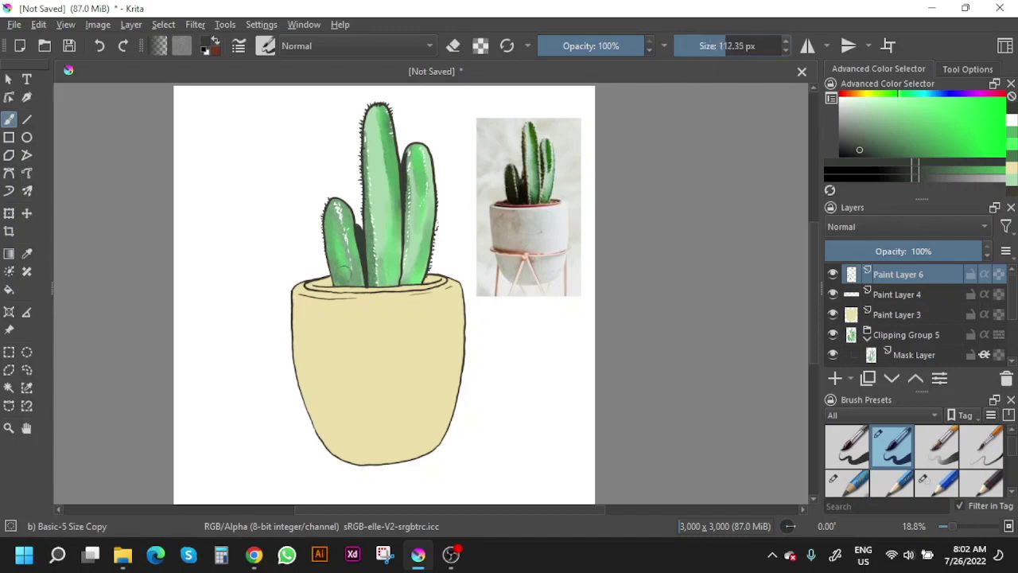
mouse_move(343, 280)
mouse_down()
mouse_move(330, 207)
mouse_move(344, 271)
mouse_up()
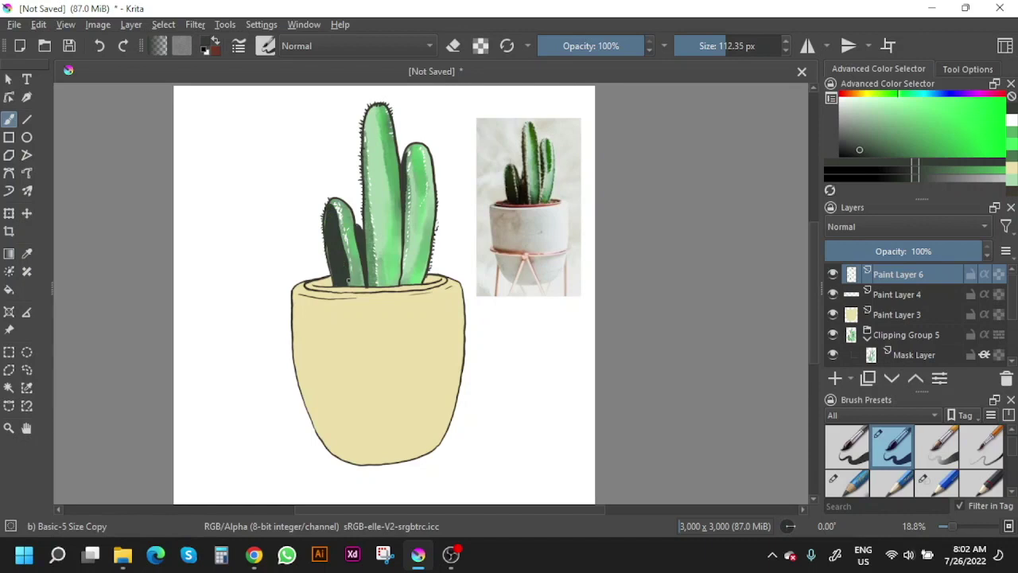
mouse_move(352, 283)
mouse_down()
mouse_move(361, 276)
mouse_move(347, 218)
mouse_up()
mouse_move(357, 264)
mouse_down()
mouse_move(354, 281)
mouse_move(354, 259)
mouse_up()
key(ctrl+z)
key(ctrl+z)
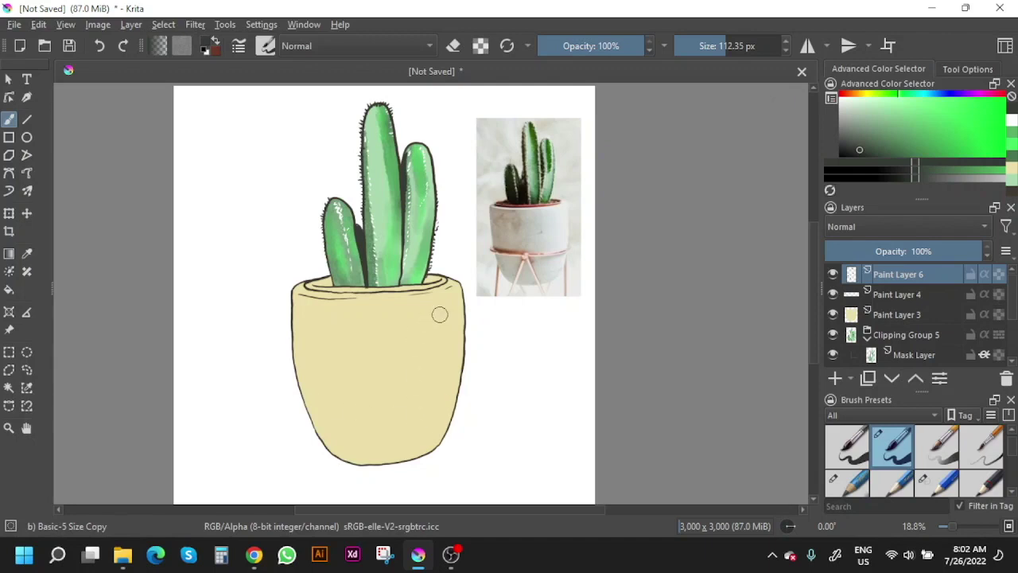
Step: With the watercolour brush on the cactus mask, dab near-black shading and a near-white highlight
right_click(439, 312)
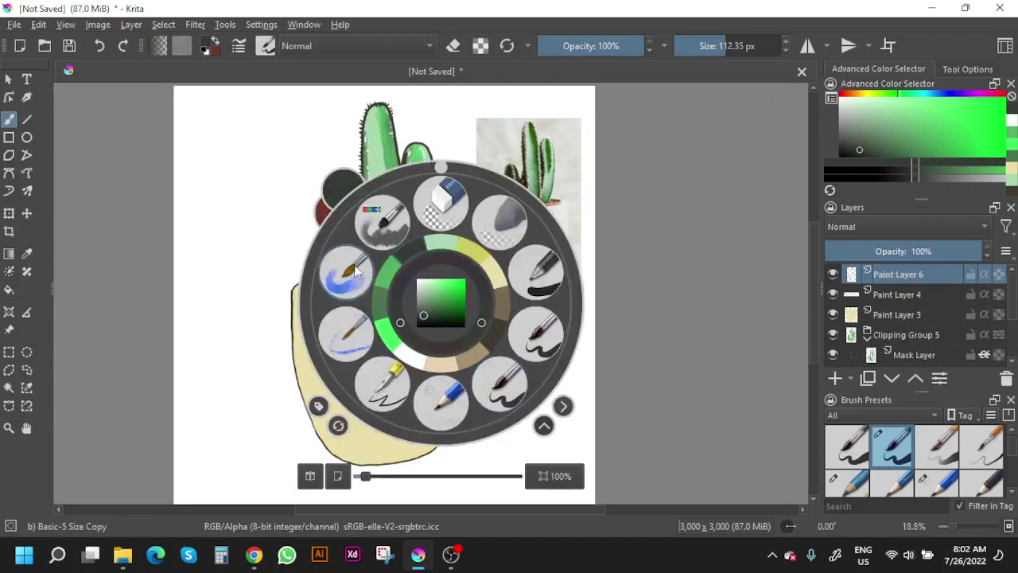
click(355, 271)
click(907, 358)
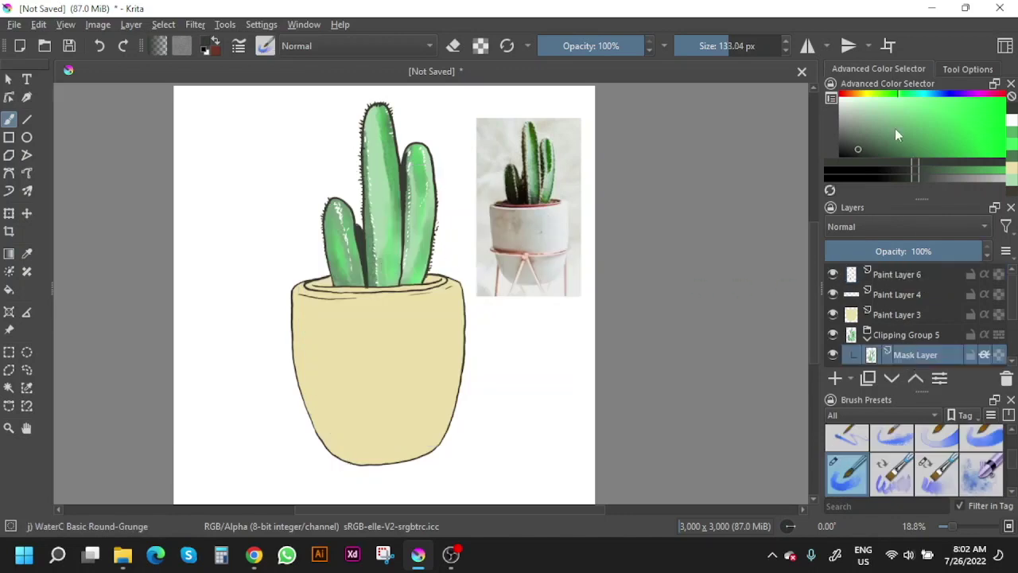
mouse_move(879, 148)
mouse_down()
mouse_move(864, 166)
mouse_move(899, 167)
mouse_up()
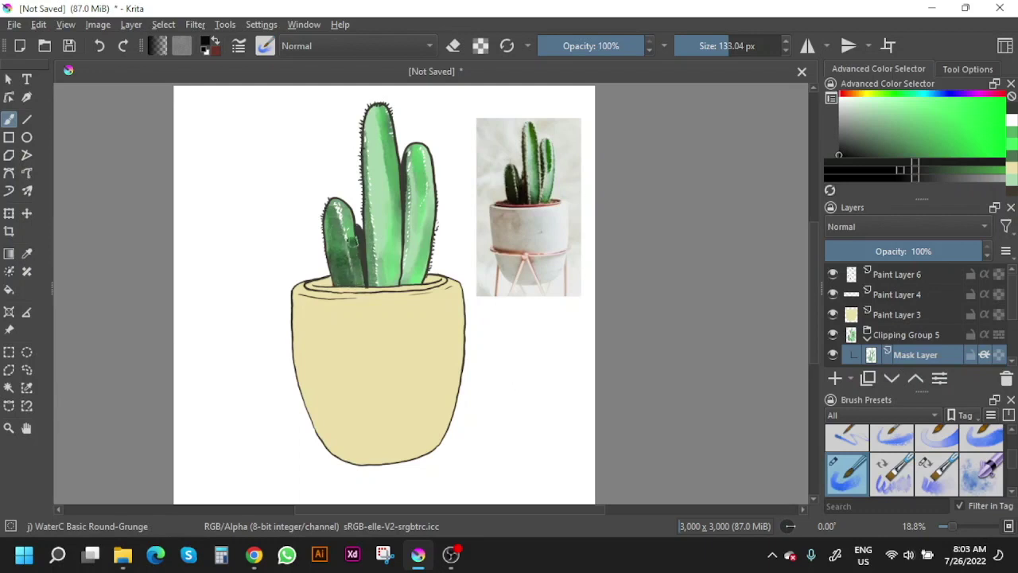
click(347, 207)
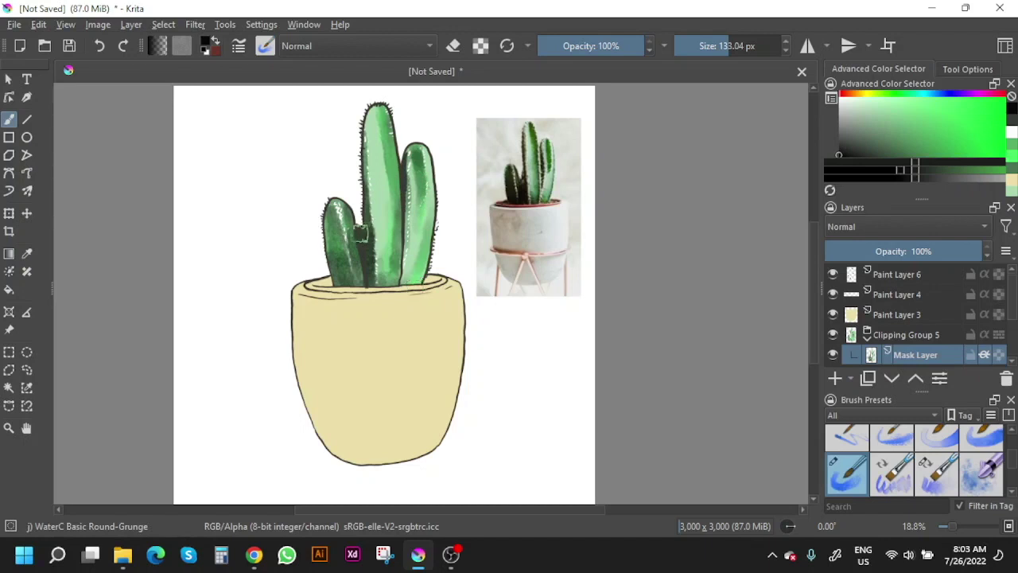
click(845, 99)
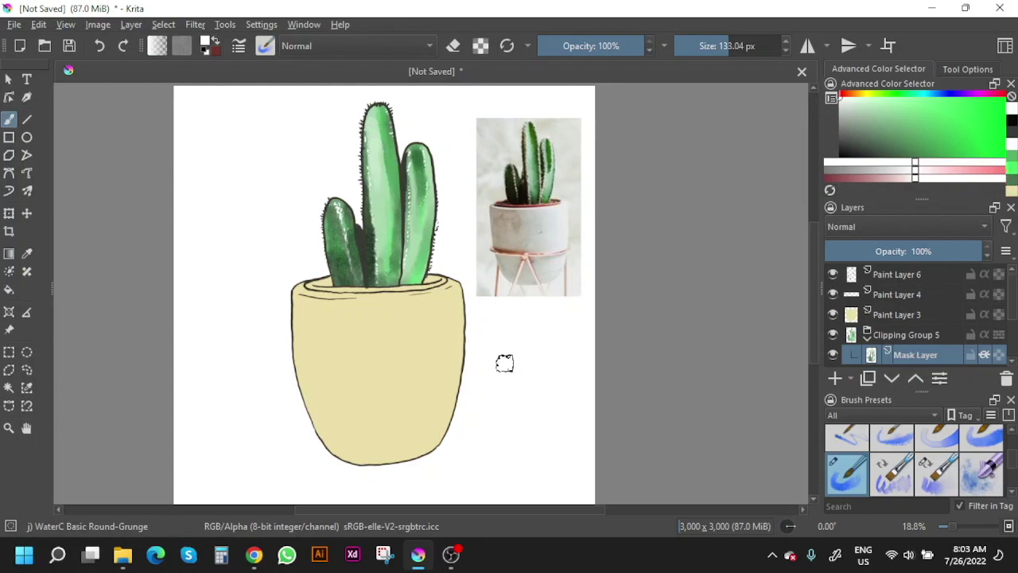
click(424, 207)
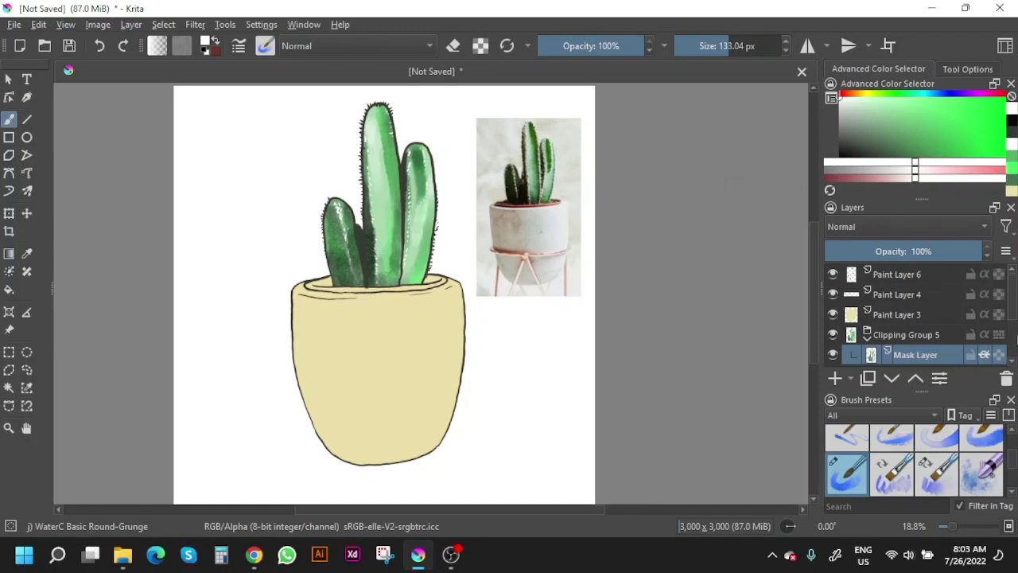
Step: Toggle the spines, rim and pot layers to check them, then select Paint Layer 3
scroll(1012, 310, down, 1)
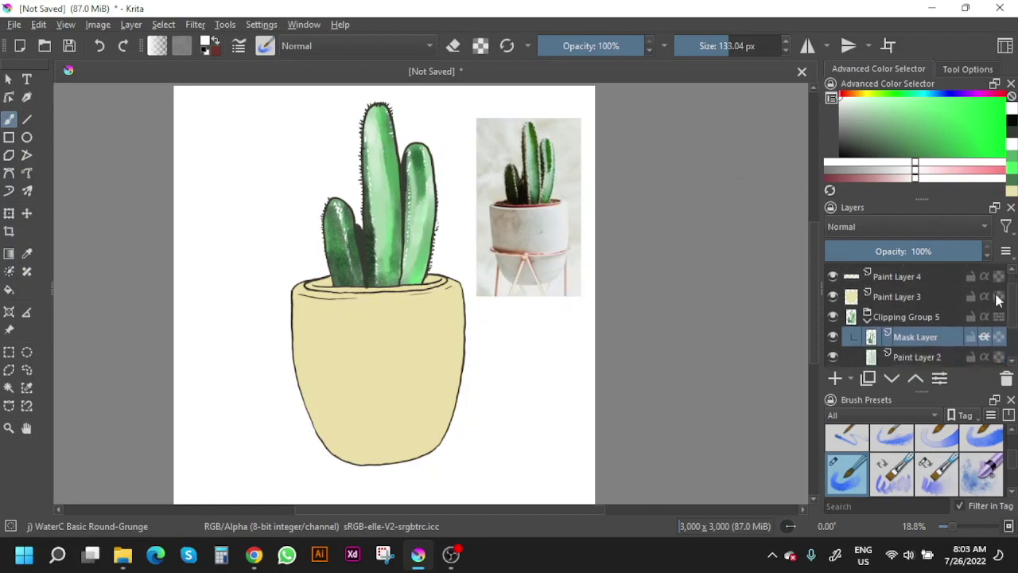
scroll(1011, 302, up, 1)
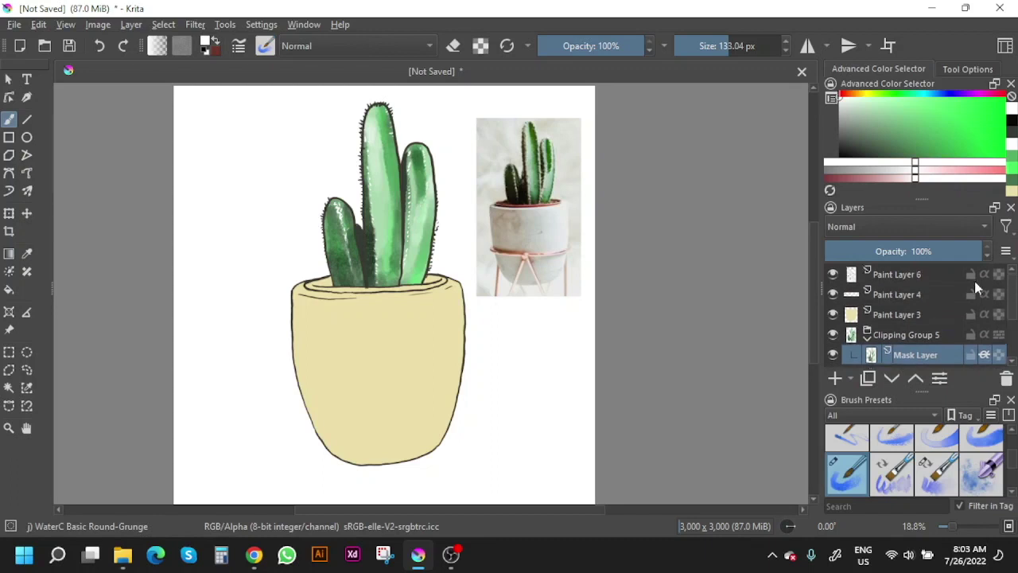
click(832, 274)
click(832, 274)
click(833, 295)
click(832, 295)
click(833, 314)
click(897, 316)
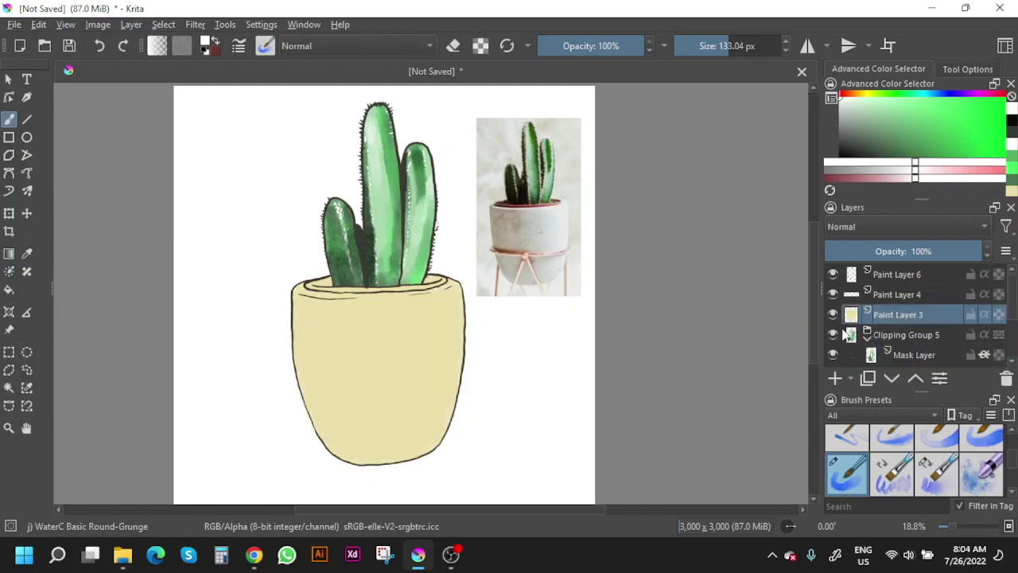
key(ctrl+shift+g)
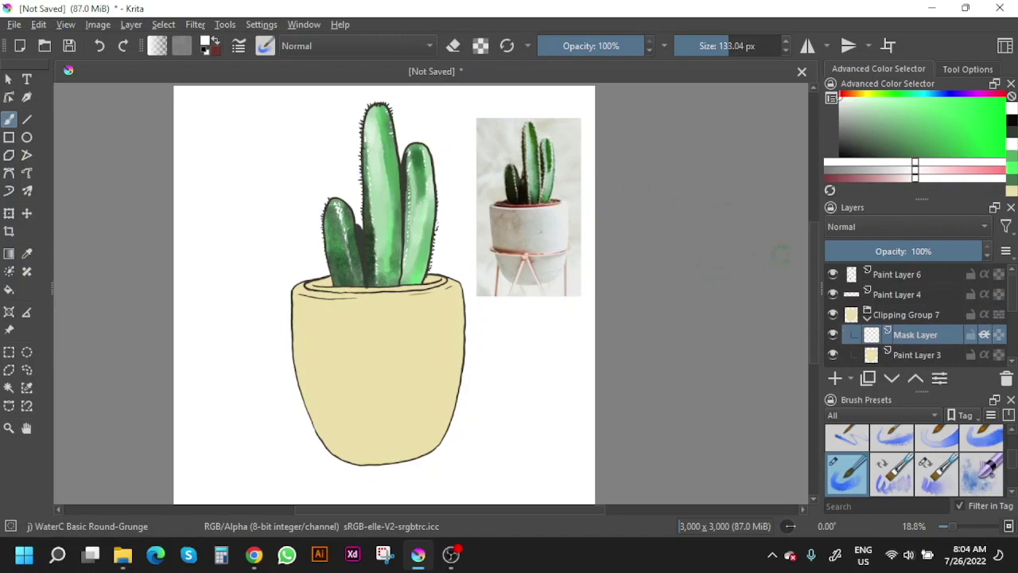
click(857, 96)
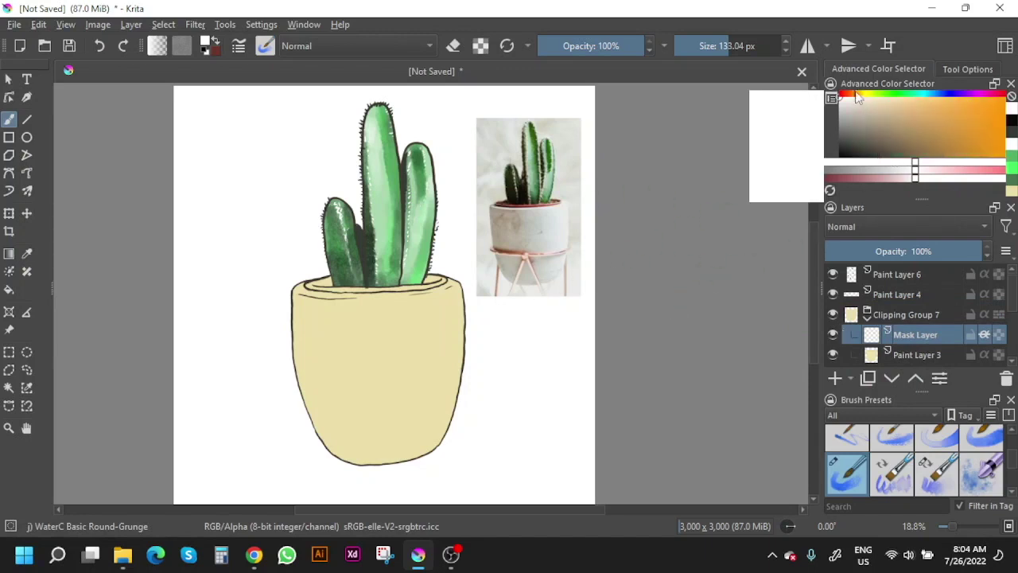
drag(865, 127, 890, 124)
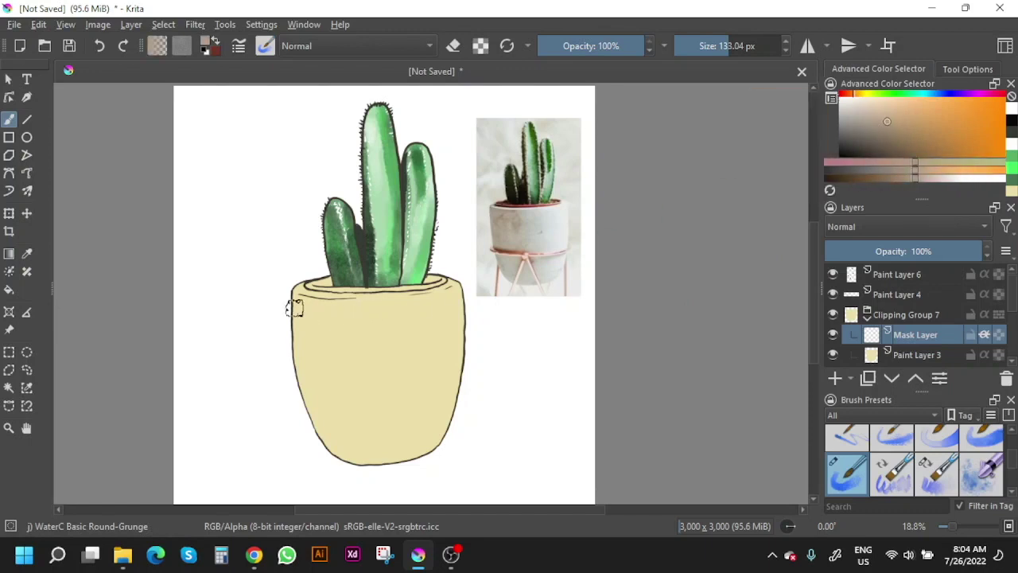
click(736, 44)
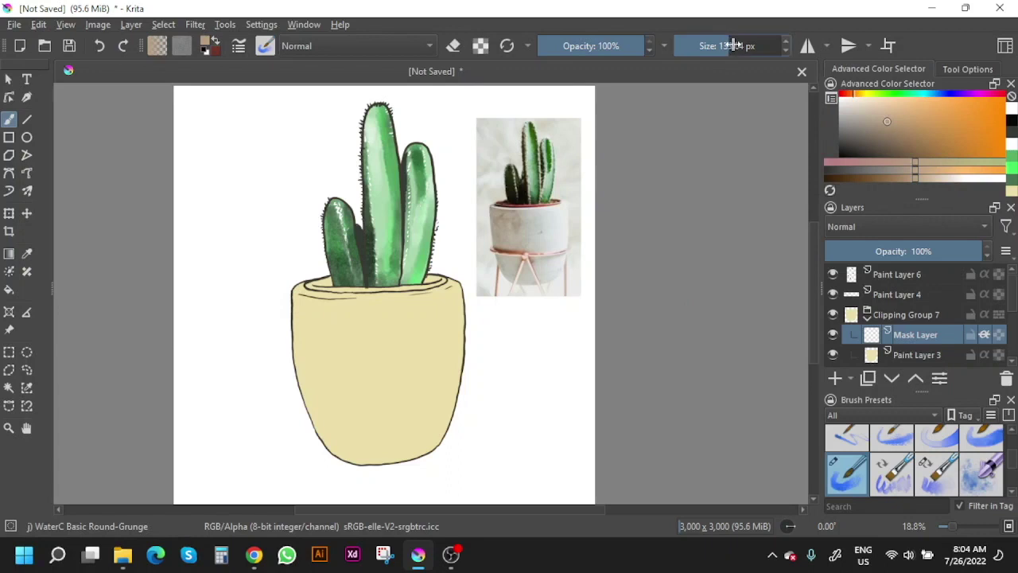
mouse_move(291, 307)
mouse_down()
mouse_move(289, 296)
mouse_move(302, 295)
mouse_move(346, 310)
mouse_move(305, 326)
mouse_move(303, 364)
mouse_move(329, 323)
mouse_move(347, 320)
mouse_move(320, 392)
mouse_move(310, 394)
mouse_move(302, 368)
mouse_move(348, 447)
mouse_move(356, 453)
mouse_move(359, 363)
mouse_move(352, 427)
mouse_move(347, 330)
mouse_move(384, 446)
mouse_move(440, 438)
mouse_move(385, 455)
mouse_move(352, 304)
mouse_move(397, 299)
mouse_move(380, 350)
mouse_move(405, 451)
mouse_move(390, 357)
mouse_move(370, 318)
mouse_move(402, 321)
mouse_move(410, 415)
mouse_move(398, 415)
mouse_move(386, 317)
mouse_move(370, 357)
mouse_up()
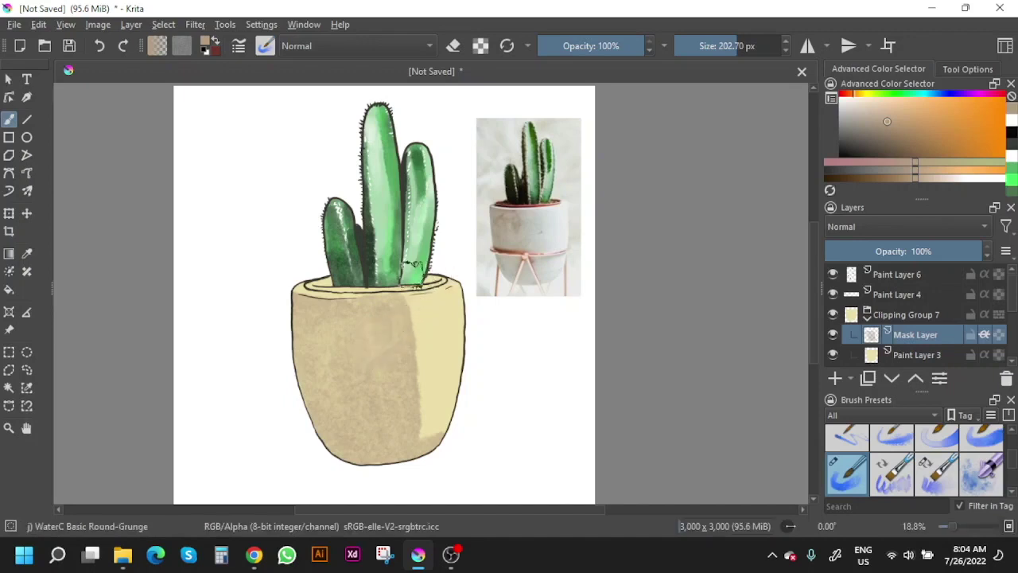
drag(425, 299, 474, 288)
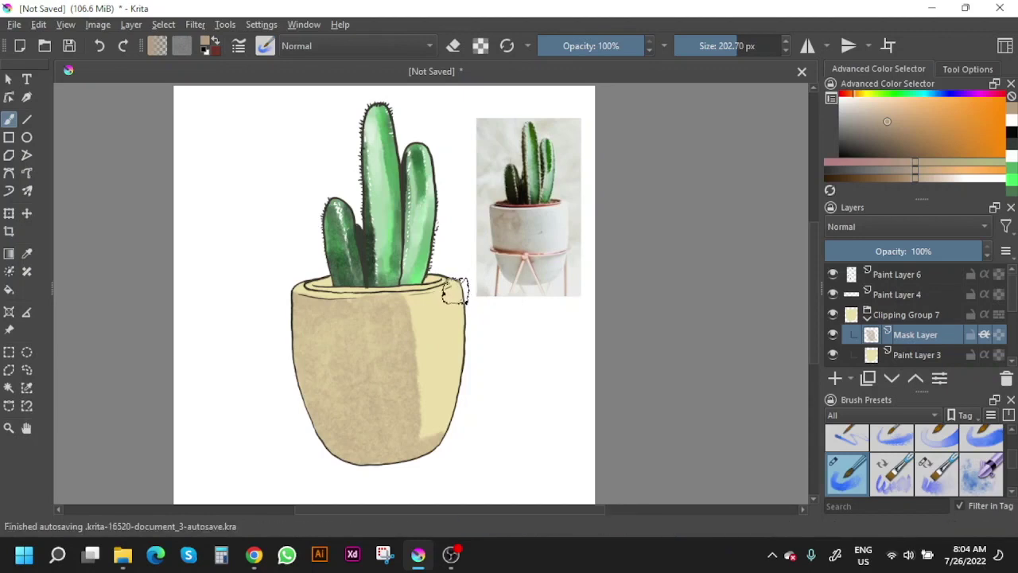
key(e)
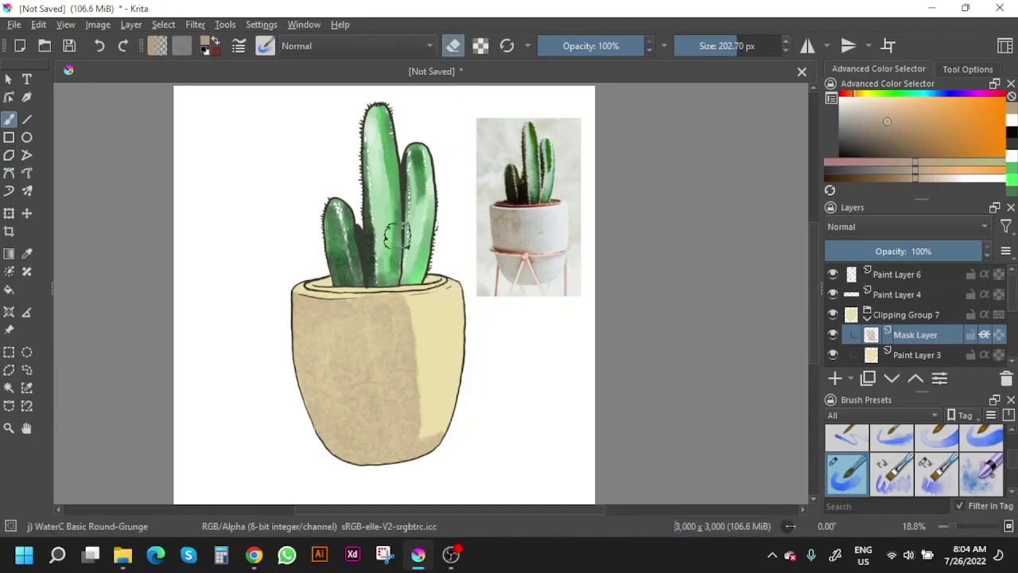
right_click(396, 263)
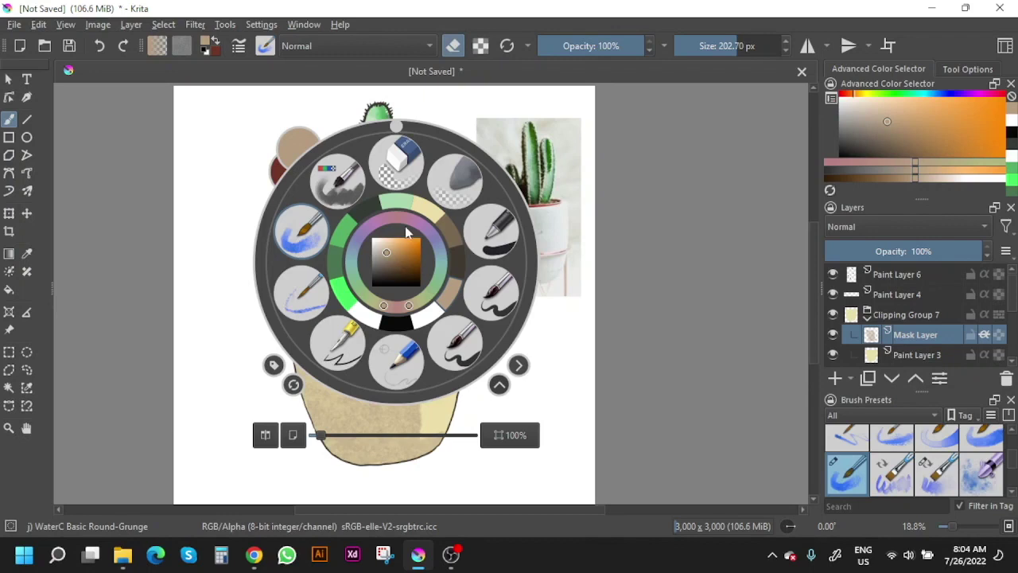
click(407, 173)
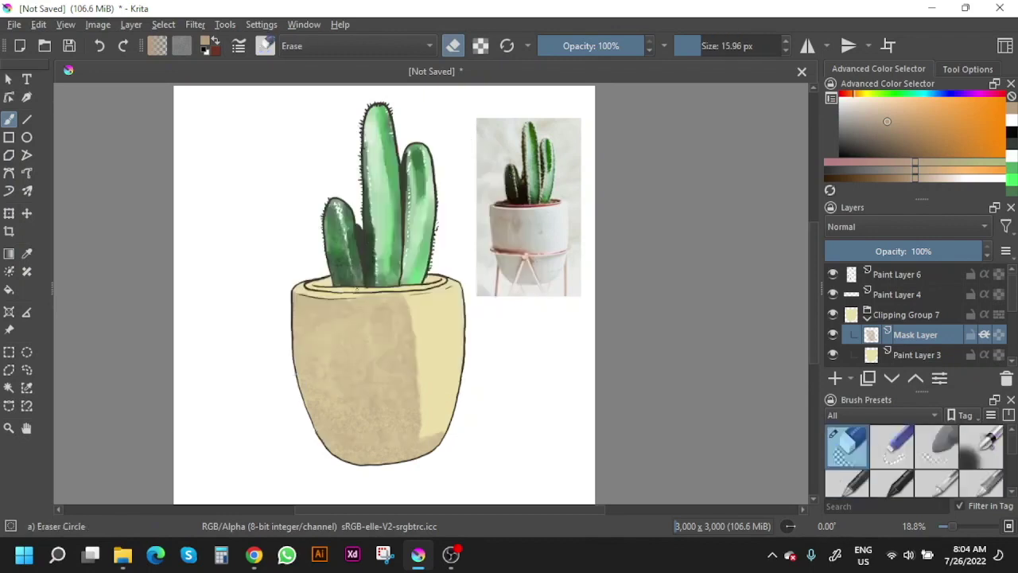
drag(676, 53, 707, 49)
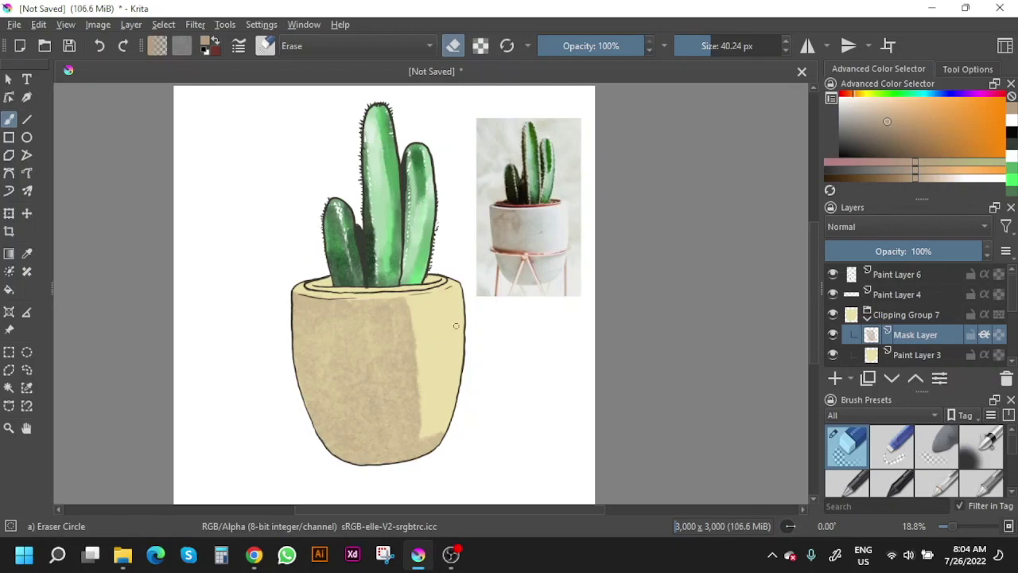
right_click(479, 322)
click(388, 277)
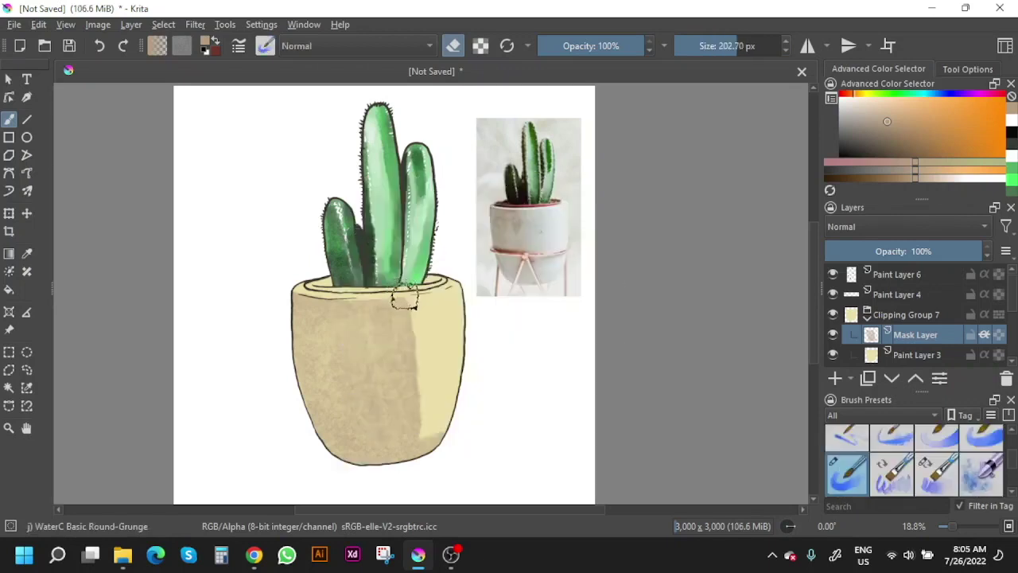
drag(889, 143, 898, 146)
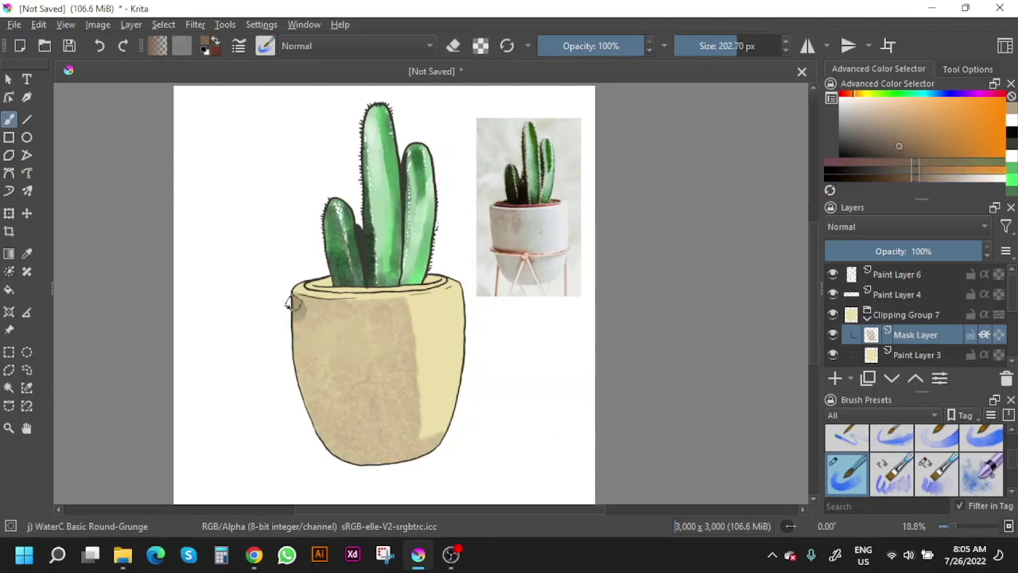
Step: Paint dark brown shading on the pot's upper left, below the rim and across its middle
mouse_move(309, 306)
mouse_down()
mouse_move(337, 318)
mouse_move(300, 347)
mouse_move(382, 437)
mouse_move(430, 469)
mouse_up()
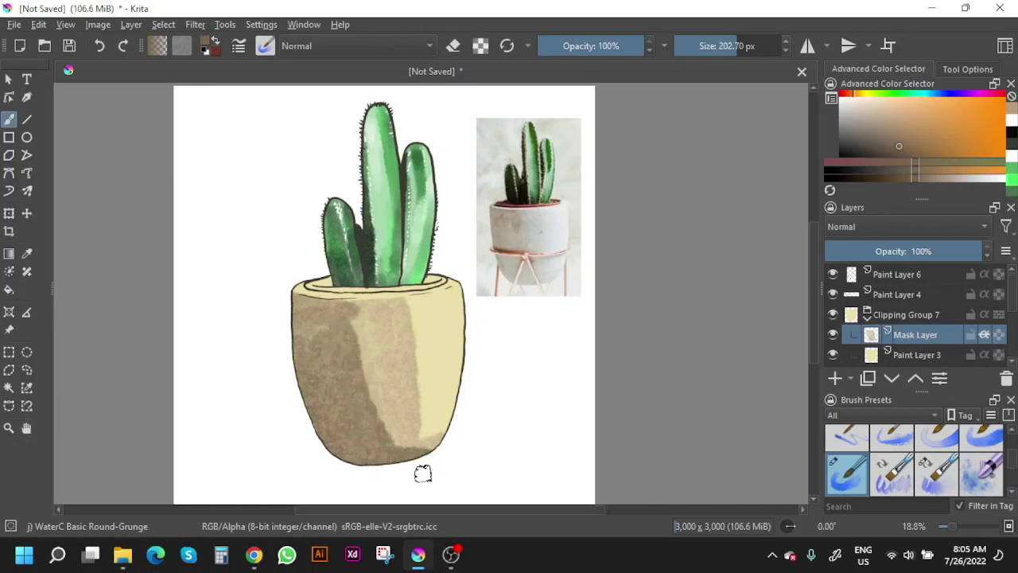
mouse_move(398, 306)
mouse_down()
mouse_move(346, 310)
mouse_move(378, 304)
mouse_move(362, 358)
mouse_move(398, 447)
mouse_move(371, 333)
mouse_up()
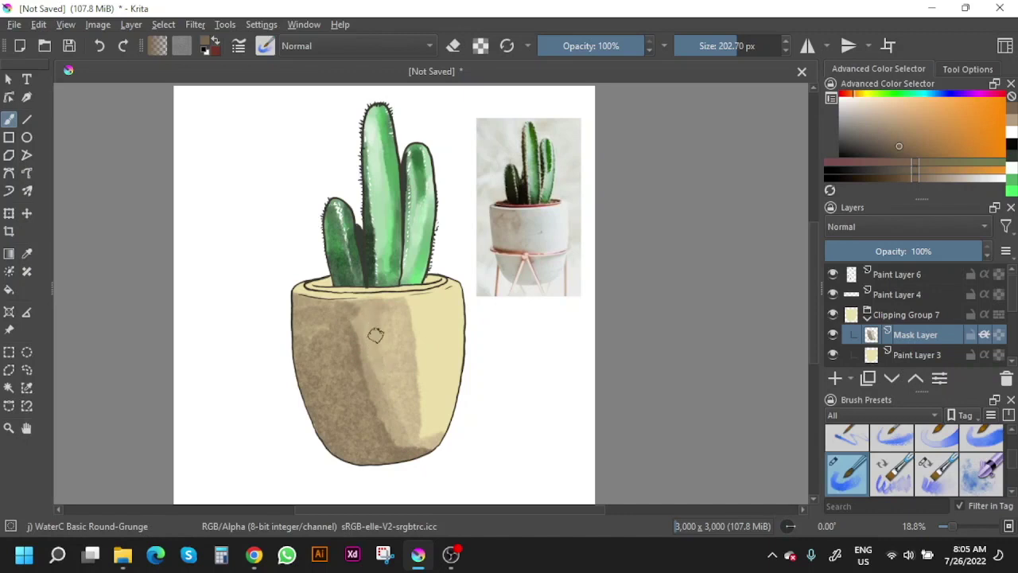
mouse_move(416, 400)
mouse_down()
mouse_move(409, 318)
mouse_move(427, 432)
mouse_move(440, 417)
mouse_up()
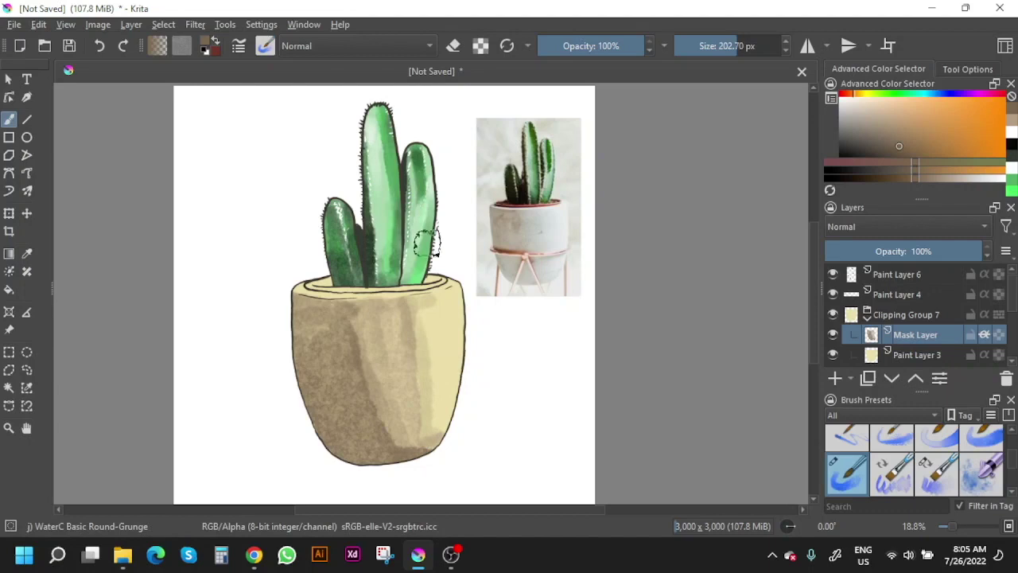
Step: Sample the pot's pale yellow and paint highlights down its right side and along the rim
ctrl+click(452, 329)
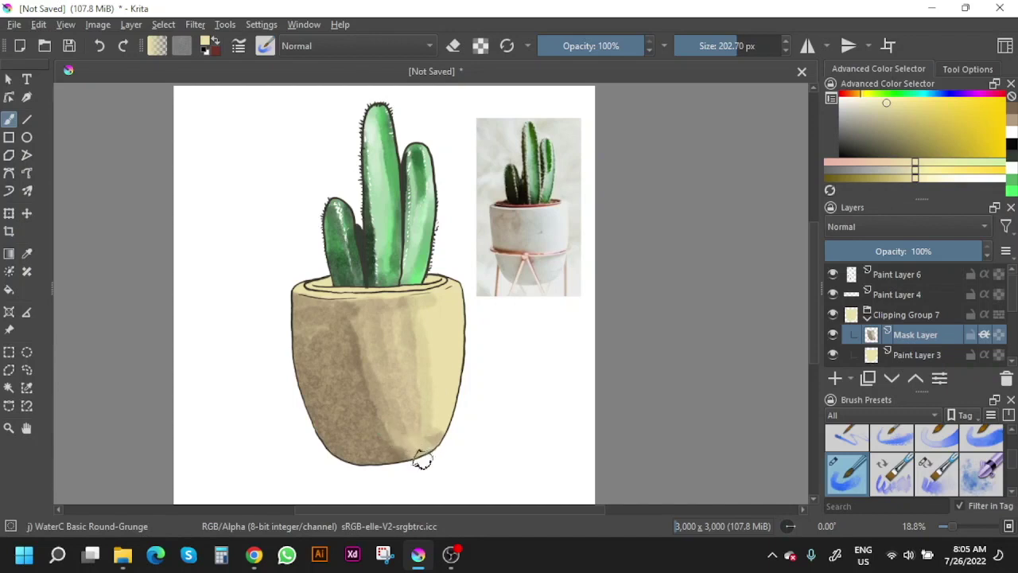
drag(400, 443, 356, 315)
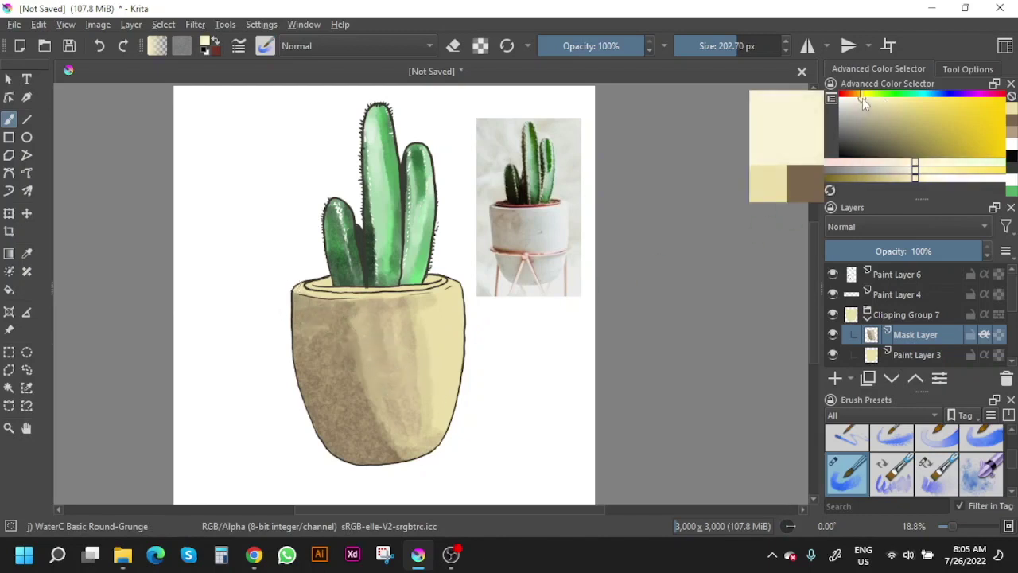
mouse_move(432, 315)
mouse_down()
mouse_move(447, 370)
mouse_move(439, 422)
mouse_move(454, 299)
mouse_up()
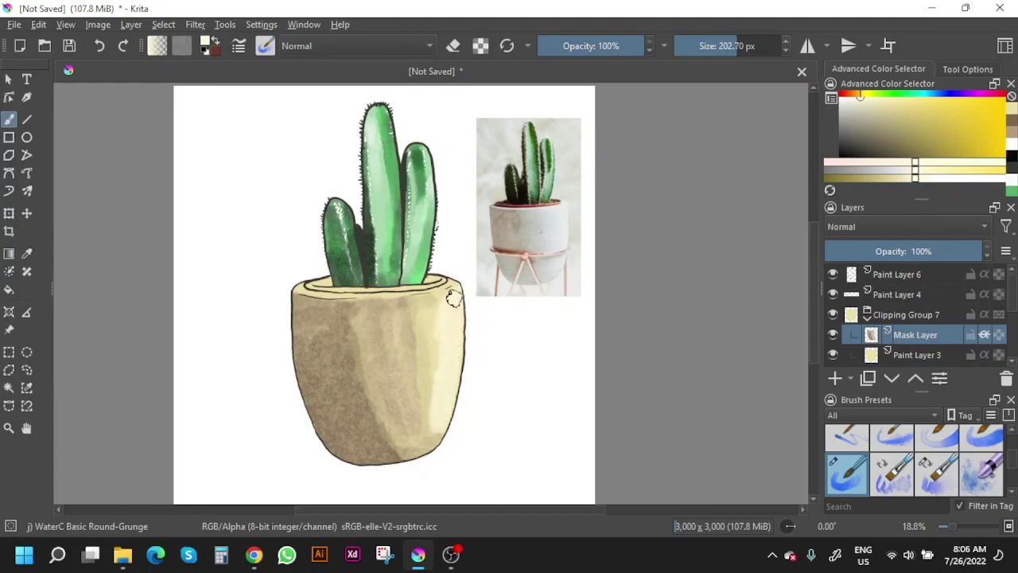
drag(417, 310, 433, 459)
drag(440, 402, 410, 313)
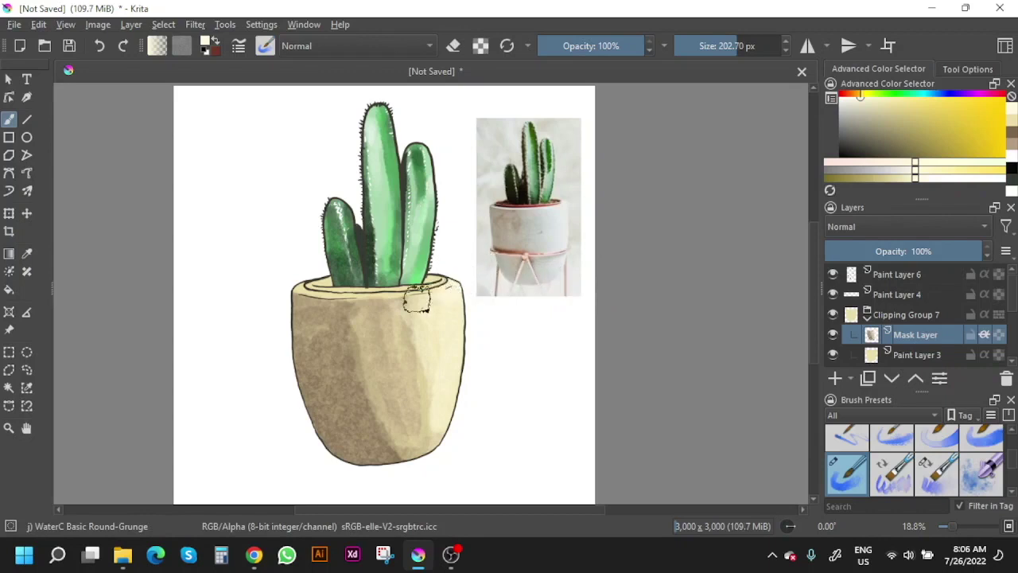
drag(445, 280, 450, 273)
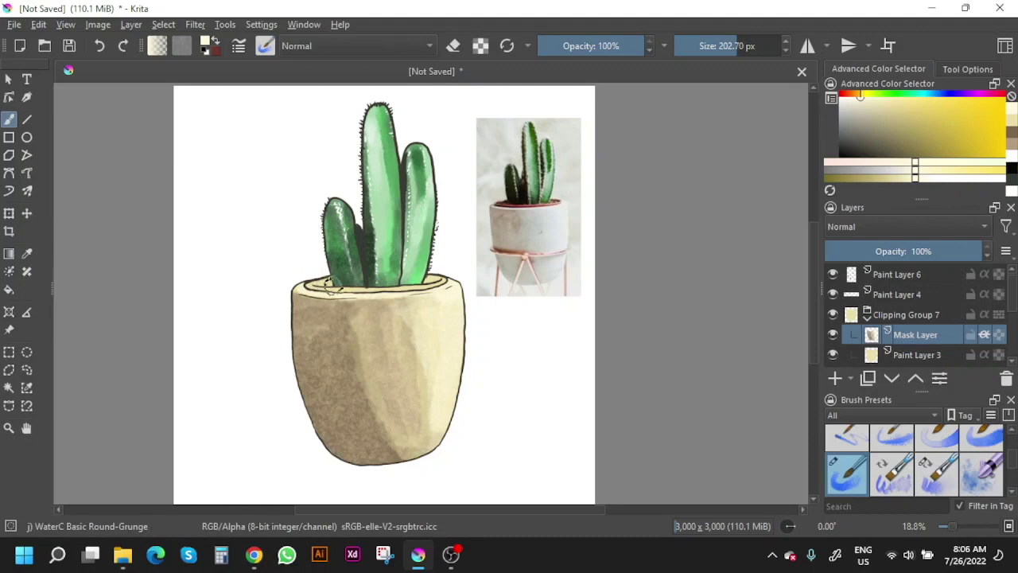
mouse_move(326, 278)
mouse_down()
mouse_move(307, 282)
mouse_move(432, 266)
mouse_up()
click(899, 296)
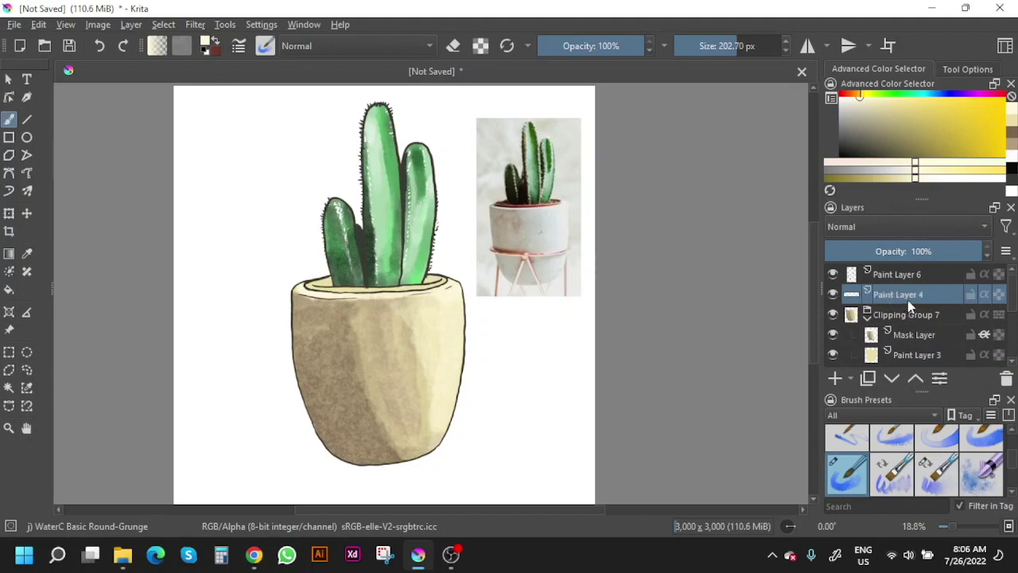
Step: Clip a new mask to Paint Layer 4 and paint the inner rim dark brown behind the cactus
key(ctrl+shift+g)
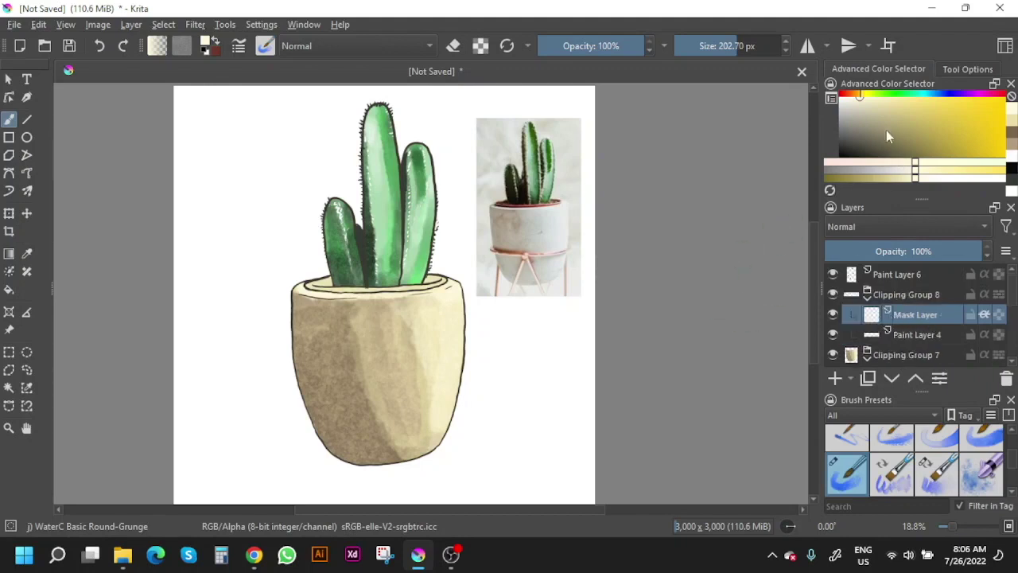
drag(886, 131, 876, 145)
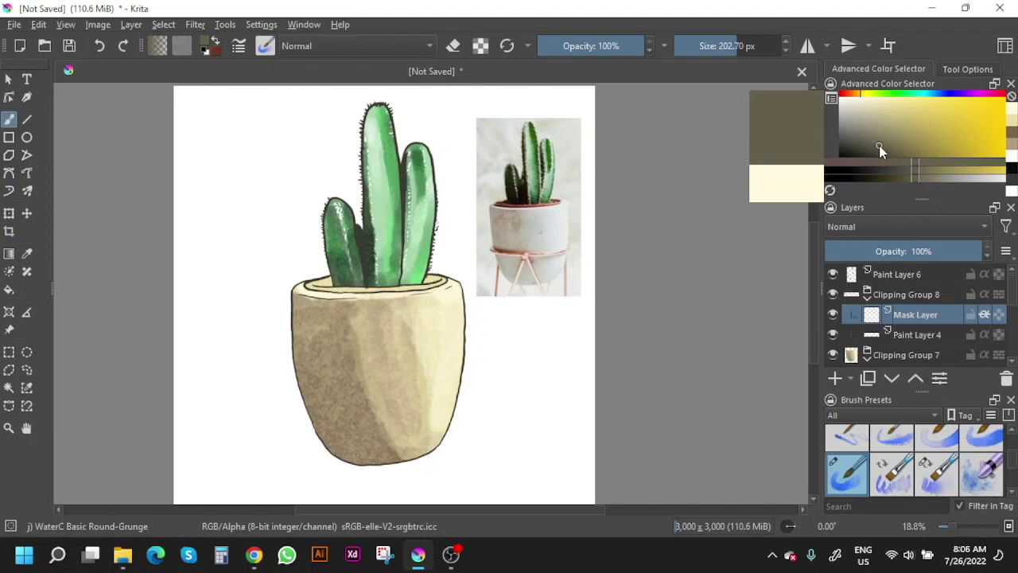
mouse_move(879, 145)
mouse_down()
mouse_move(923, 112)
mouse_move(892, 145)
mouse_up()
click(859, 95)
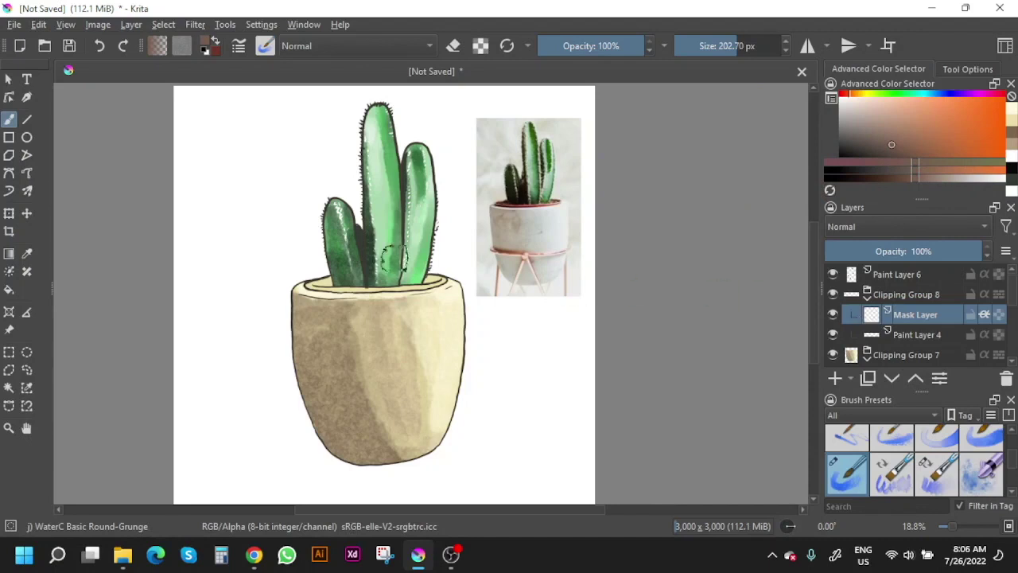
mouse_move(334, 274)
mouse_down()
mouse_move(322, 279)
mouse_move(439, 270)
mouse_up()
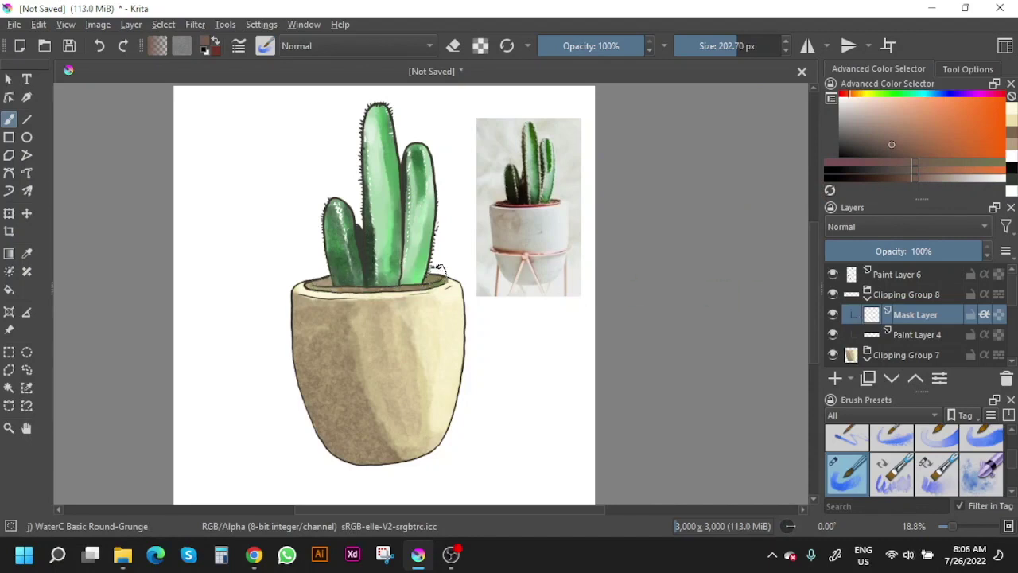
mouse_move(414, 276)
mouse_down()
mouse_move(323, 276)
mouse_move(445, 266)
mouse_move(436, 269)
mouse_up()
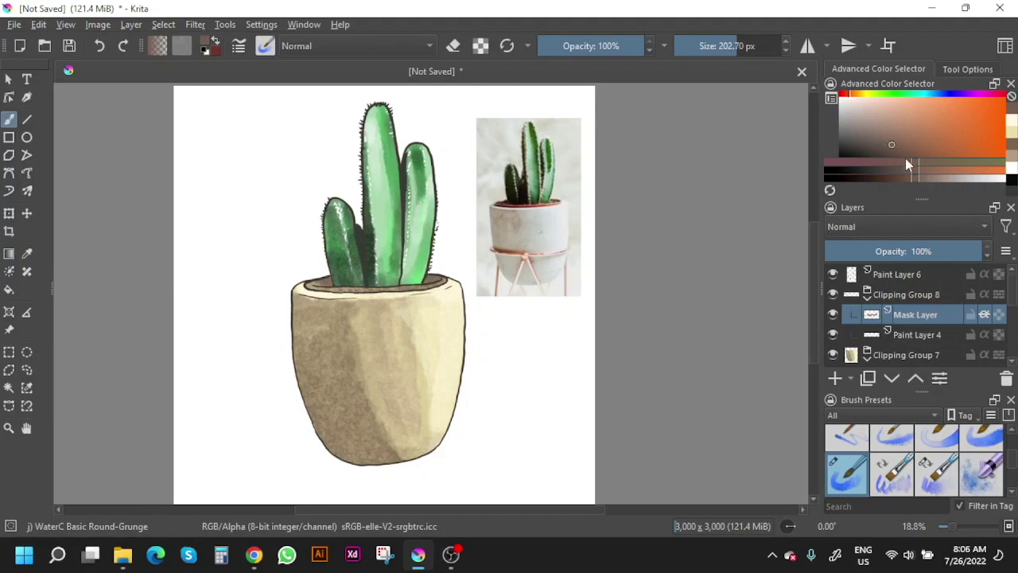
click(870, 150)
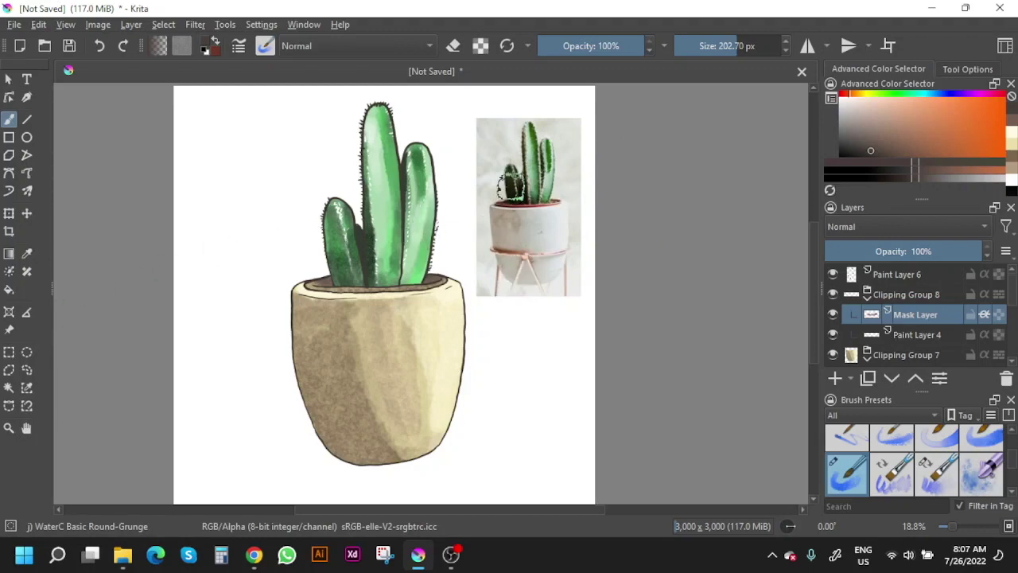
Step: Hide the Screenshot reference layer, leaving only the finished watercolour cactus and pot visible
click(8, 79)
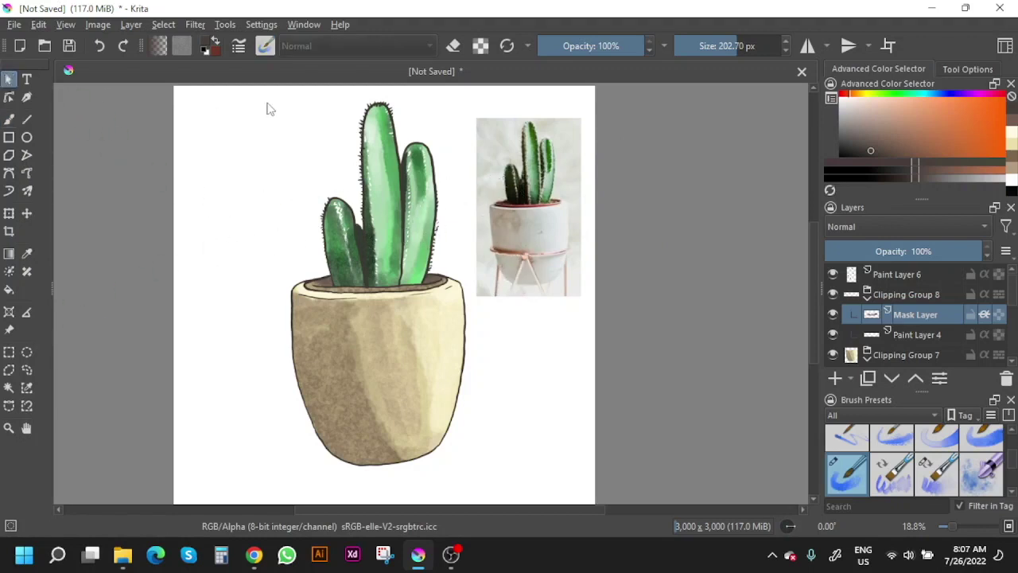
click(547, 180)
click(26, 214)
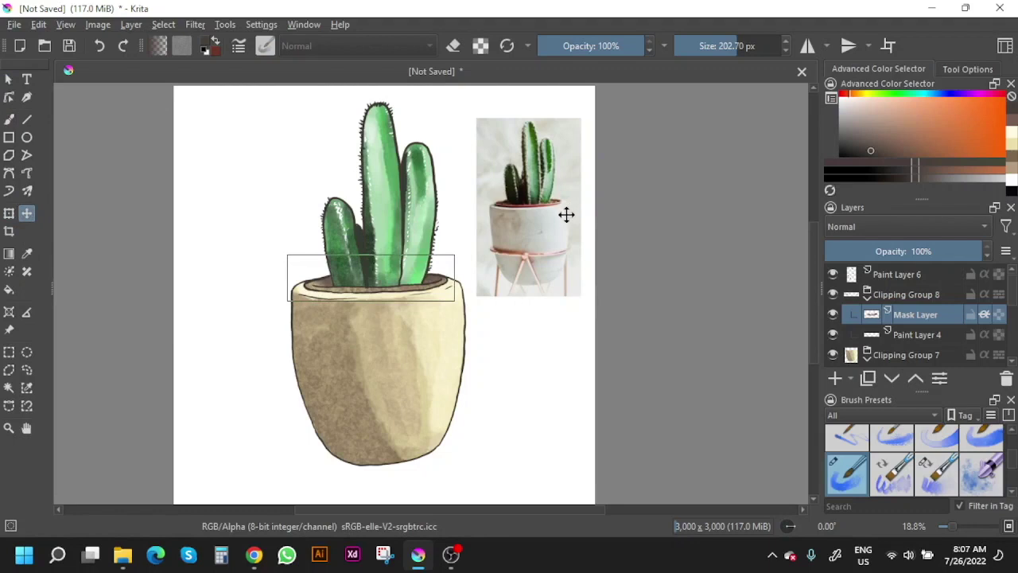
click(8, 79)
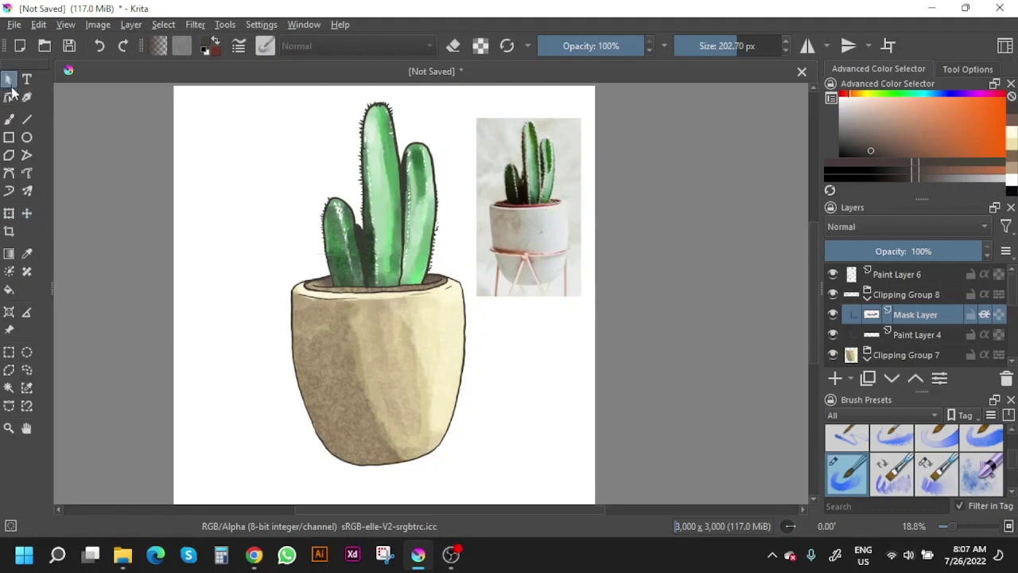
drag(1014, 296, 1001, 337)
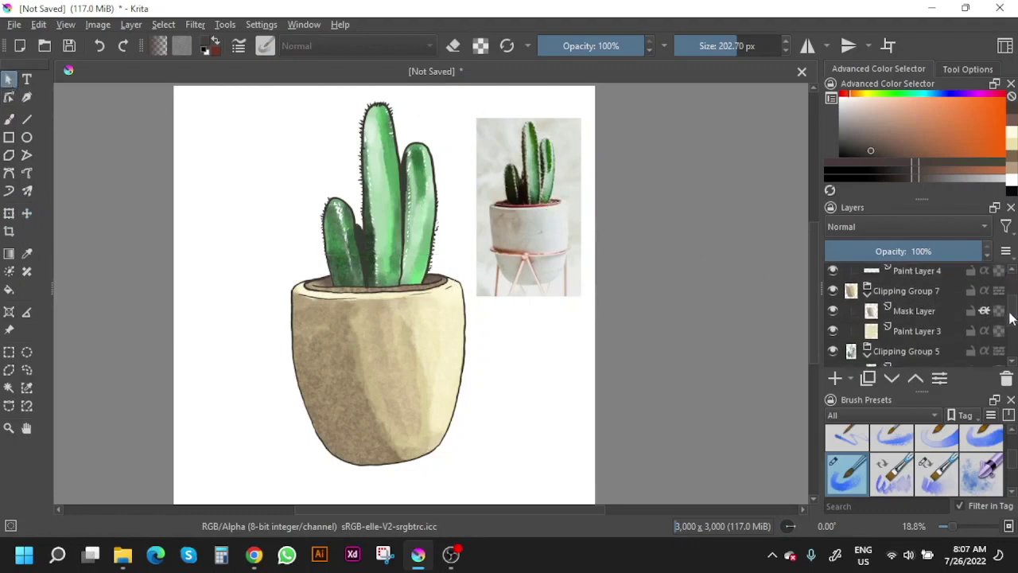
click(895, 354)
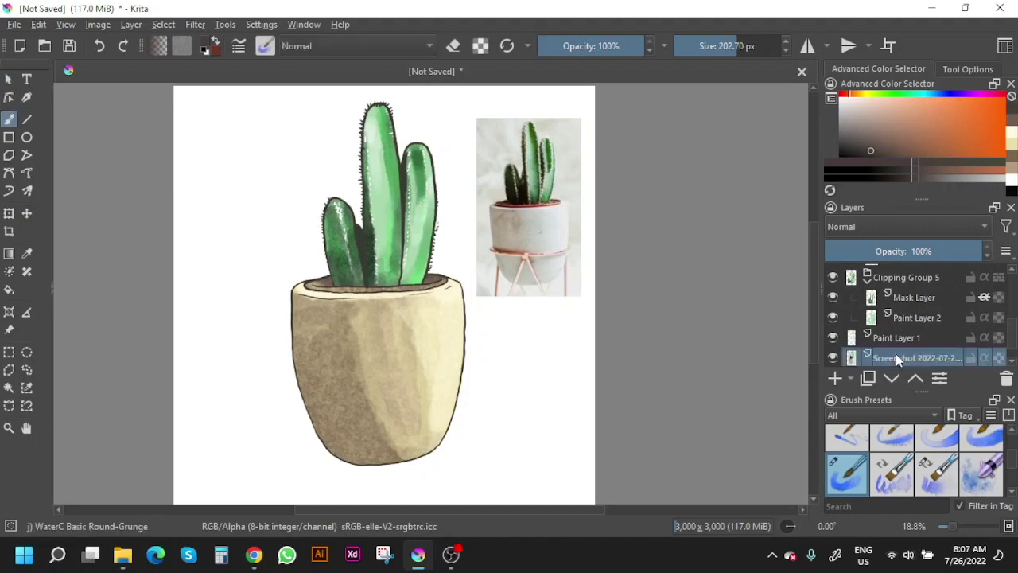
click(833, 357)
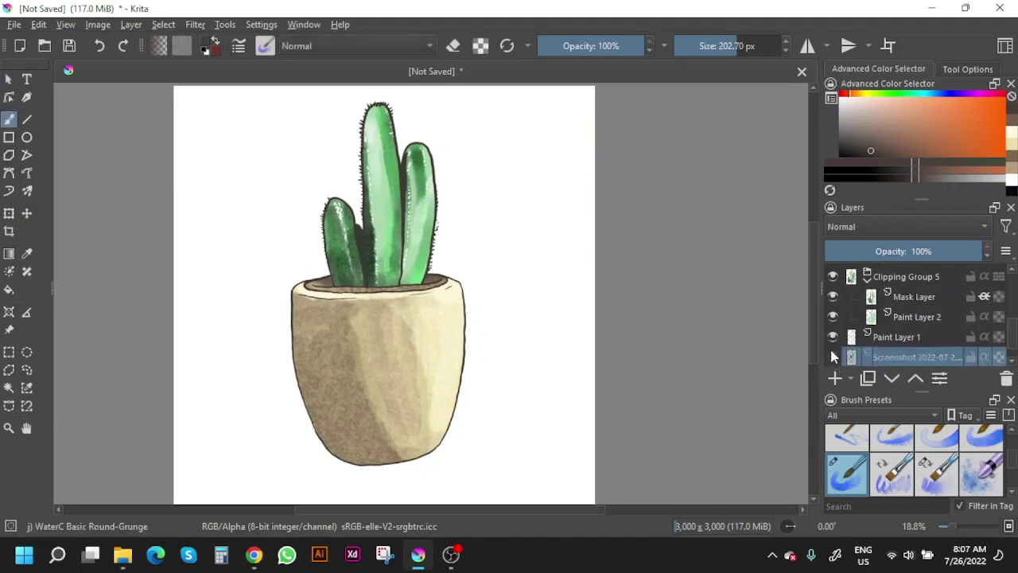